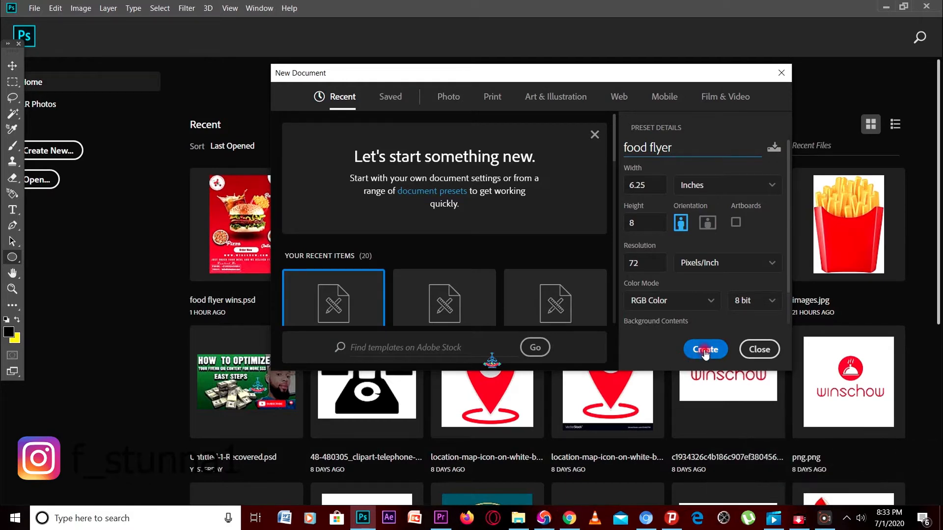
# Create the 6.25 × 8 in, 72 ppi 'food flyer' document and unlock its Background into Layer 0
pyautogui.click(705, 350)
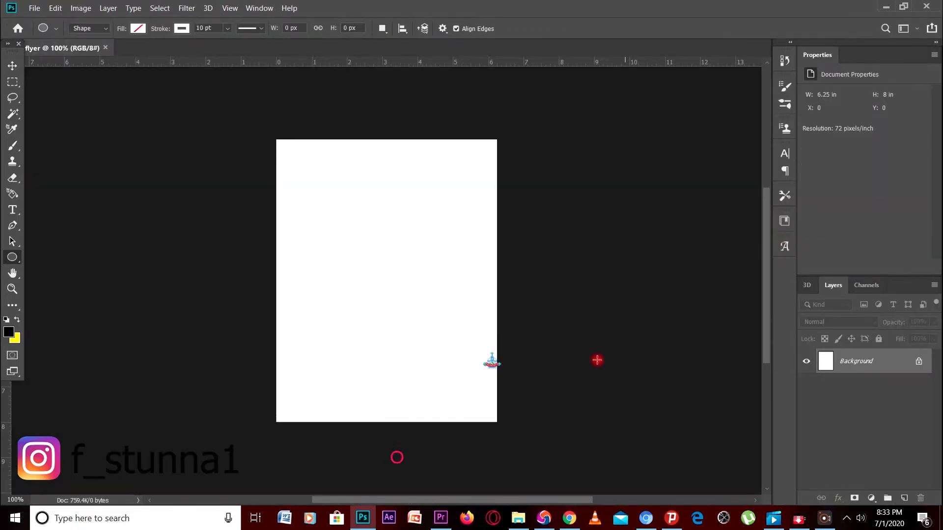
pyautogui.scroll(3, 459, 333)
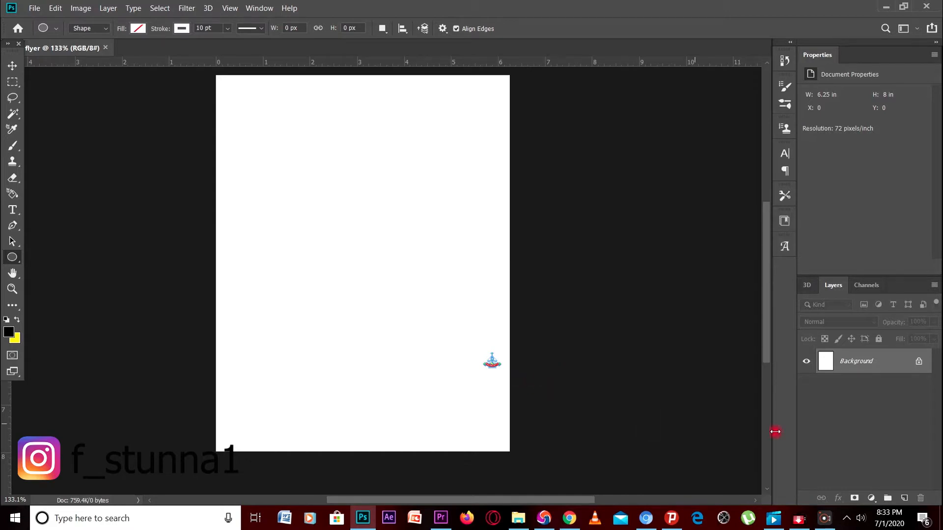
pyautogui.click(920, 364)
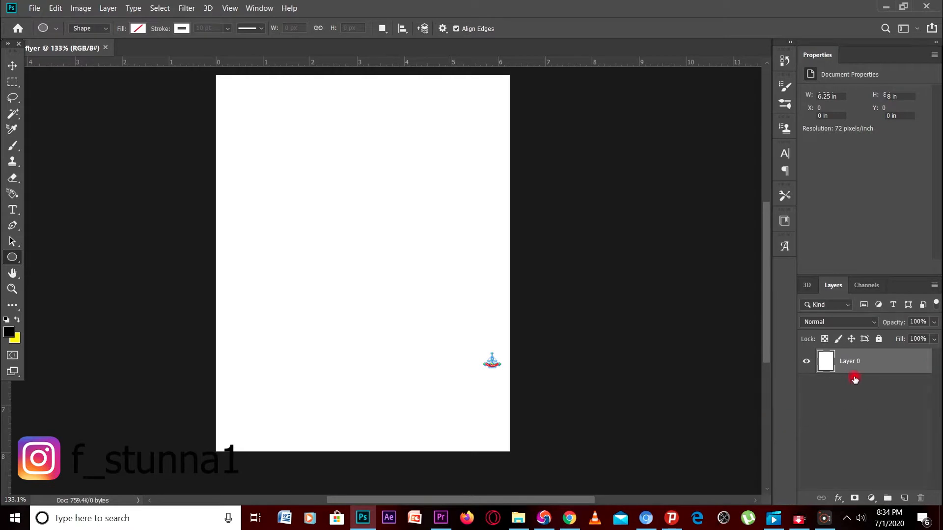
# Give Layer 0 a 90° Gradient Overlay with stops #e12f40 and #940f0f
pyautogui.doubleClick(865, 363)
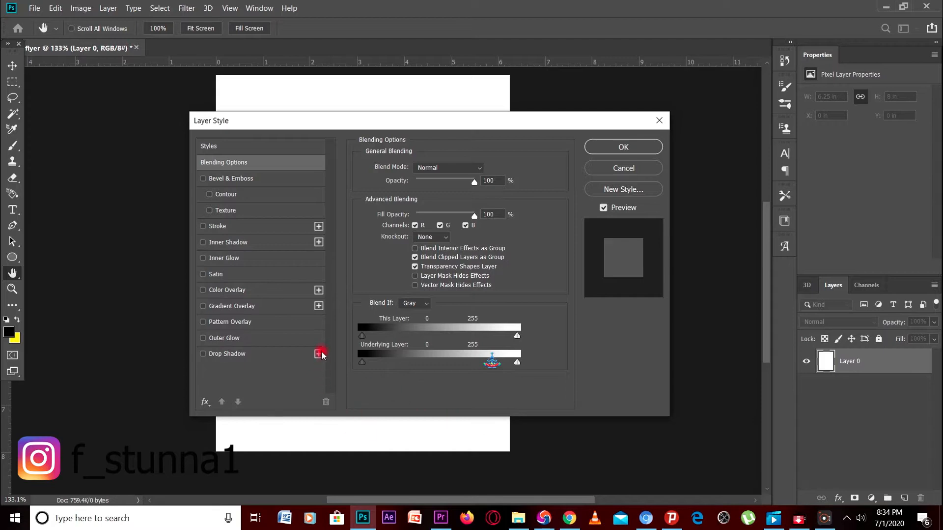
pyautogui.click(231, 307)
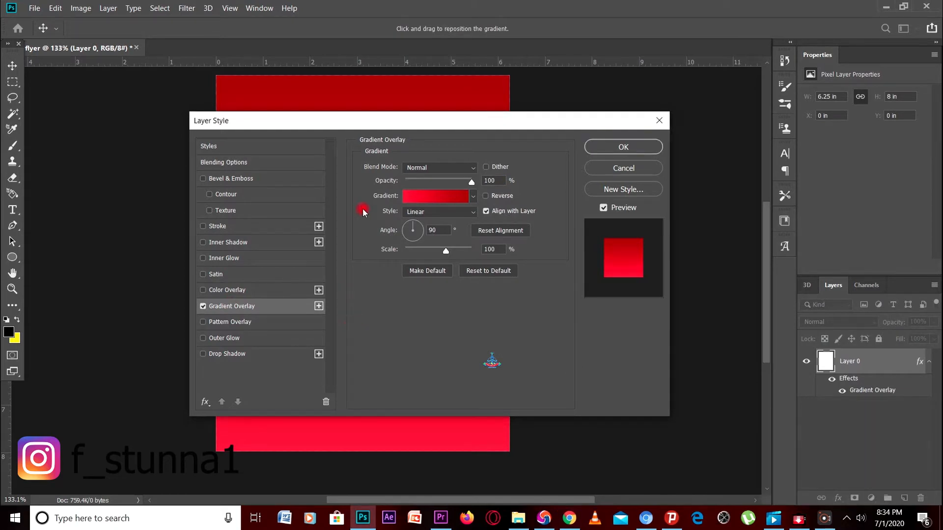
pyautogui.click(411, 198)
pyautogui.click(608, 374)
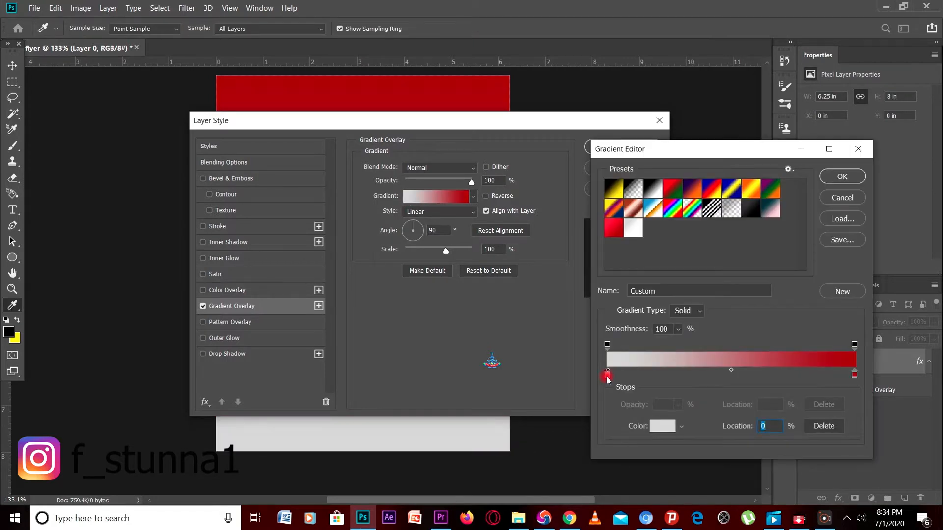
pyautogui.click(660, 427)
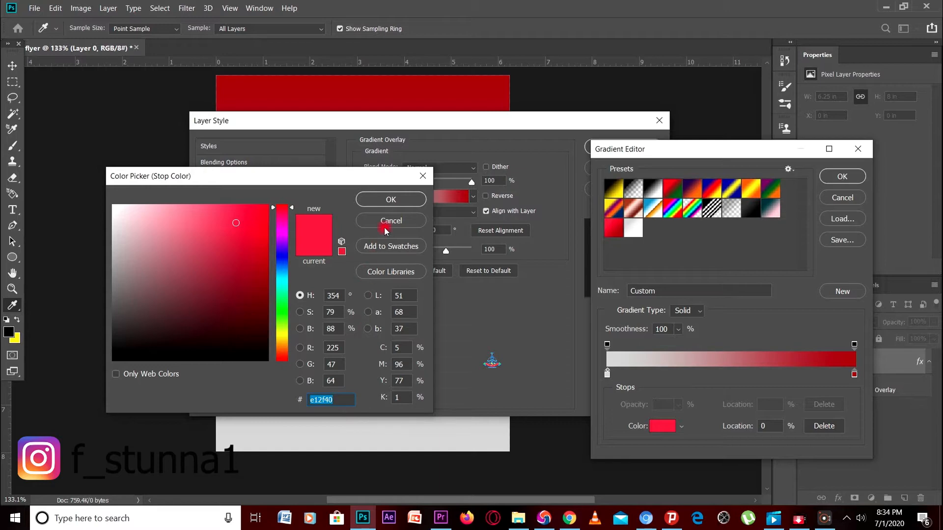
pyautogui.click(399, 197)
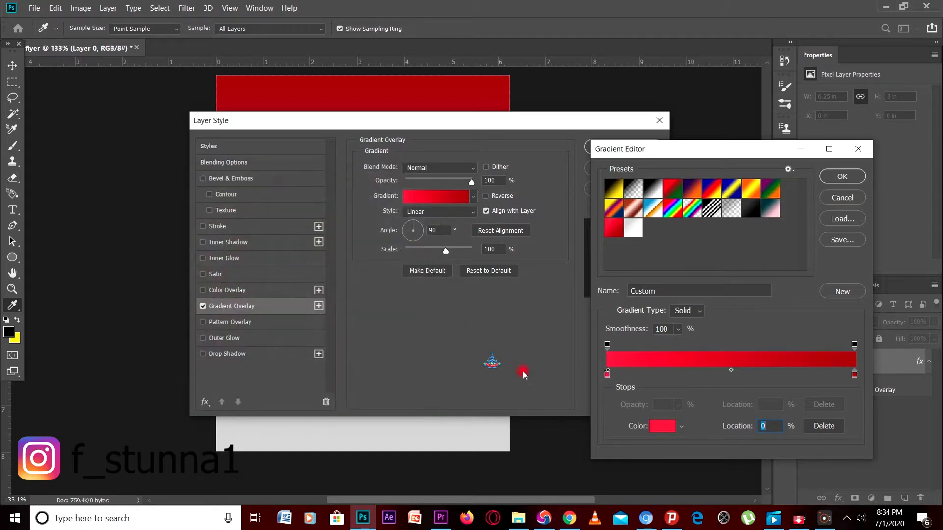
pyautogui.click(663, 426)
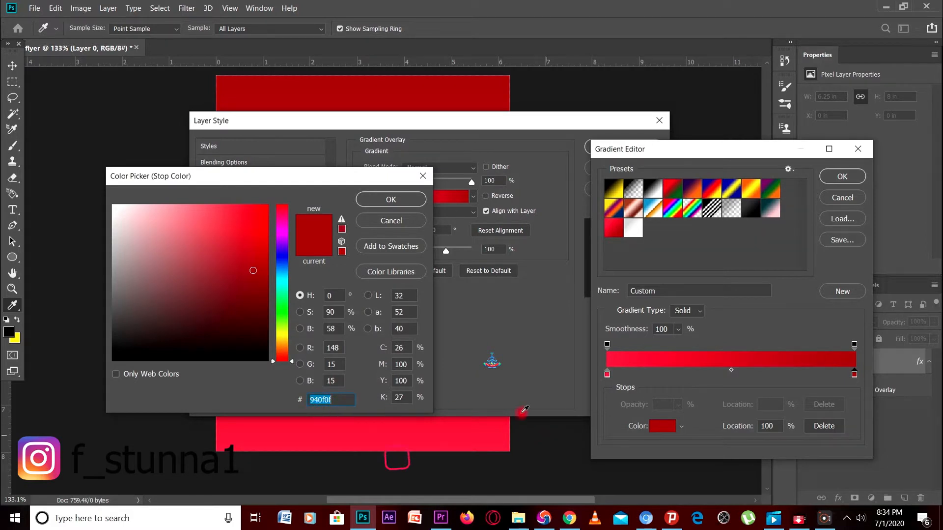
pyautogui.click(410, 195)
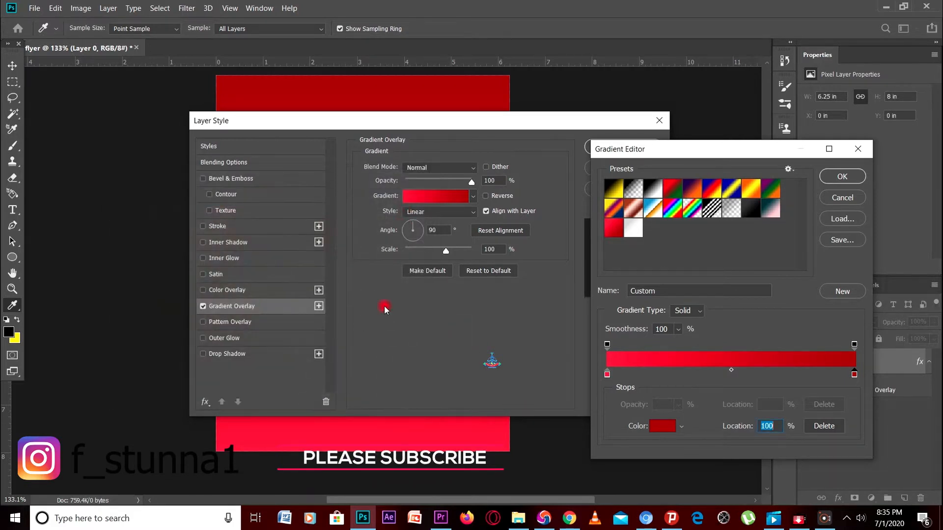
pyautogui.click(849, 177)
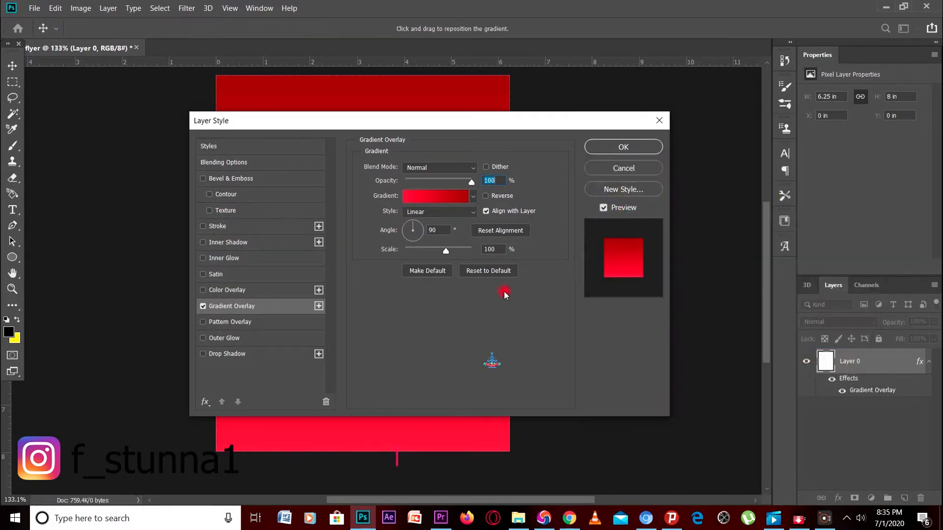
pyautogui.click(623, 146)
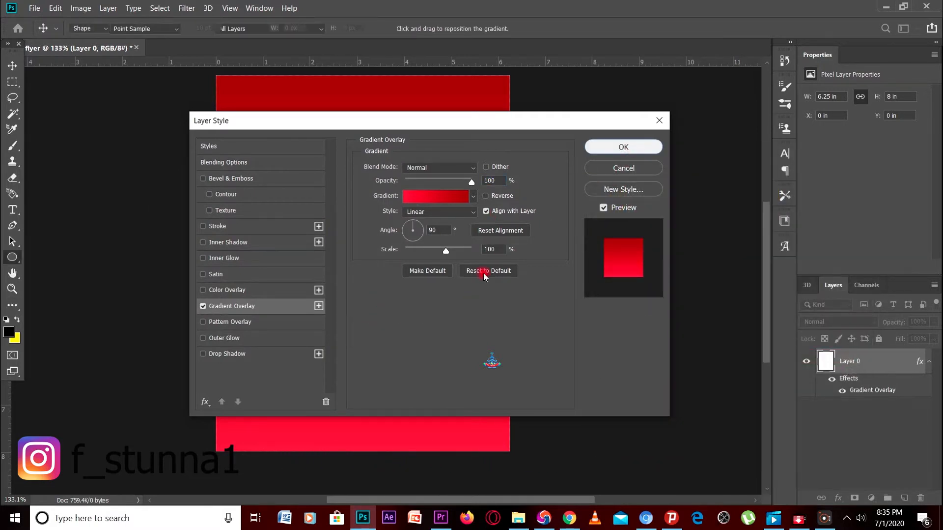
pyautogui.click(451, 209)
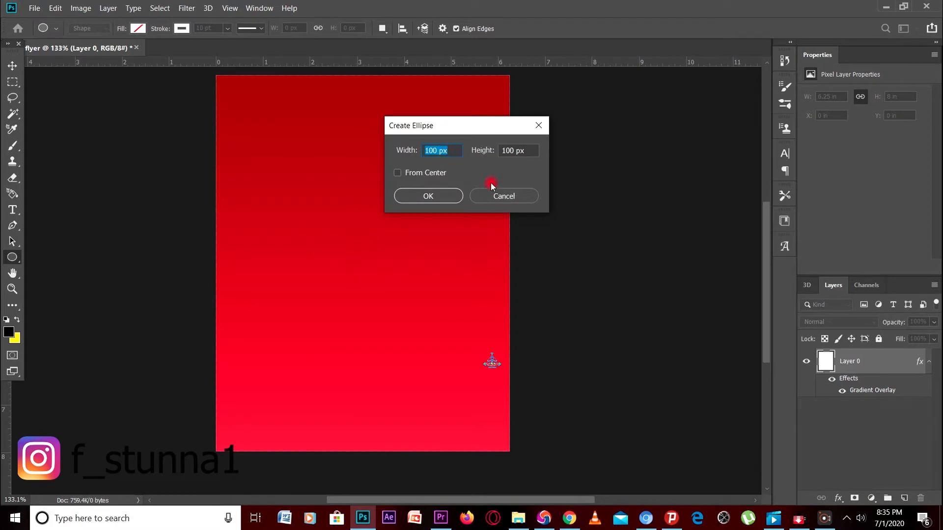
# Dismiss the ellipse prompt and drag burger_sandwich_PNG4114 from the resources folder into Photoshop
pyautogui.click(536, 125)
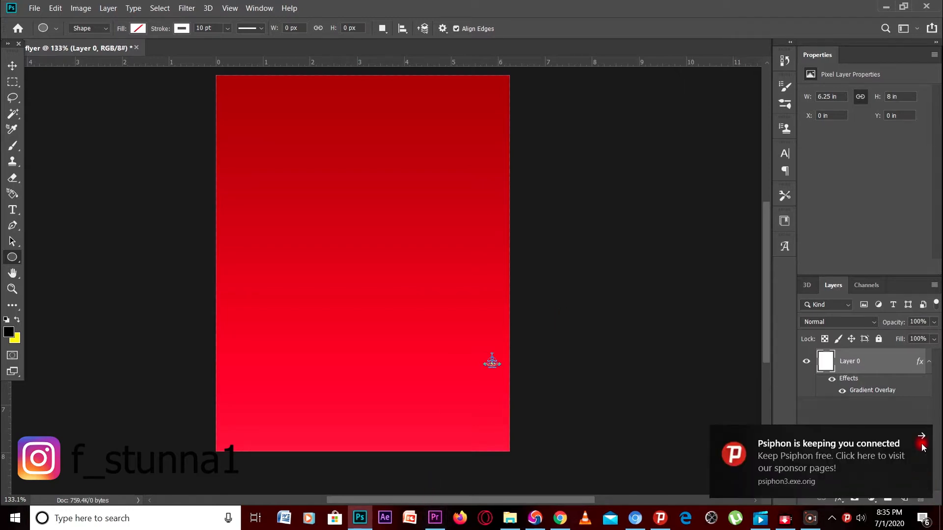
pyautogui.click(922, 437)
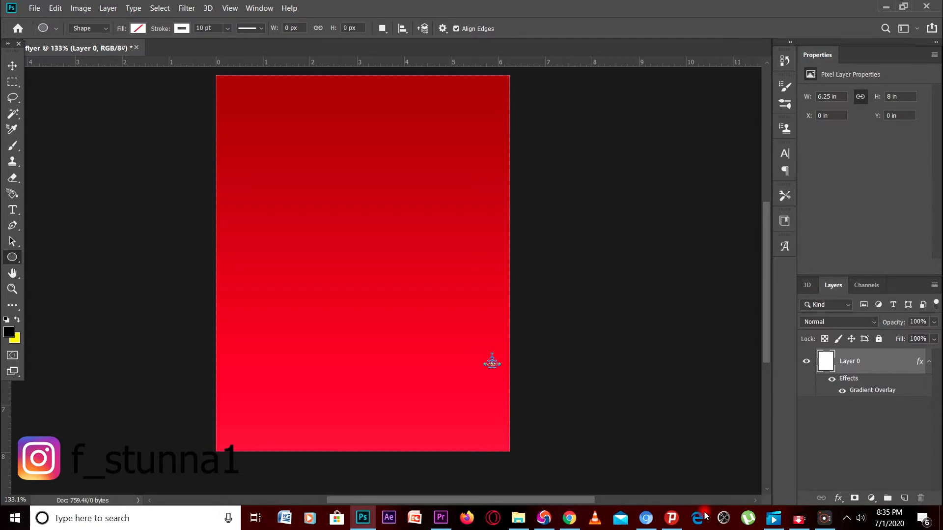
pyautogui.click(525, 523)
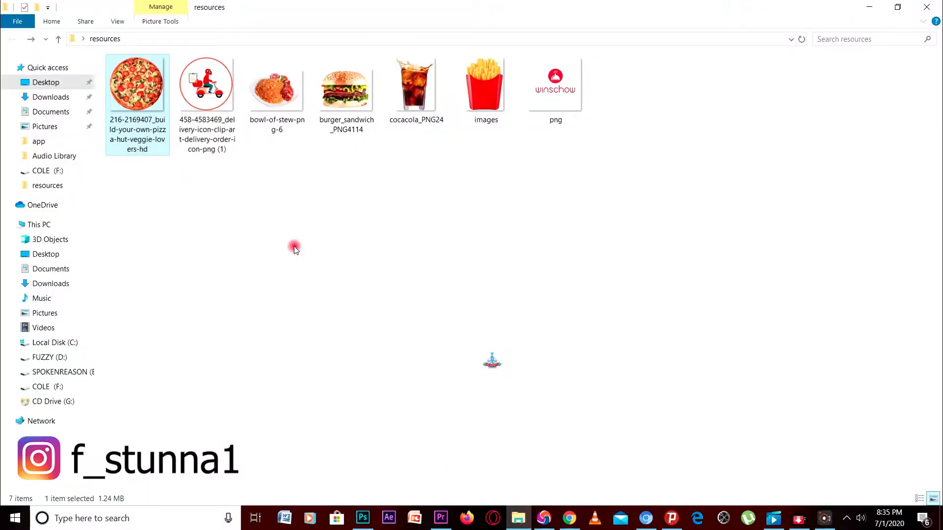
pyautogui.click(298, 358)
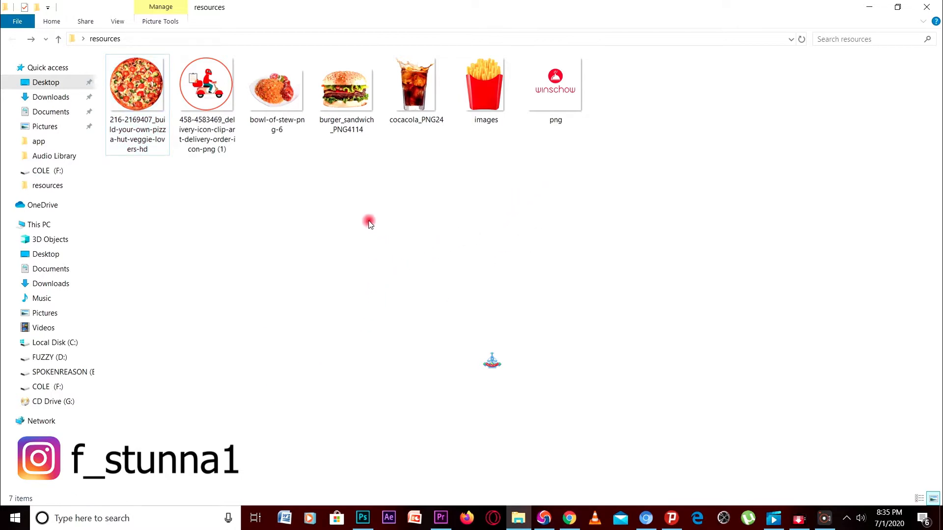
pyautogui.moveTo(345, 94); pyautogui.dragTo(363, 273)
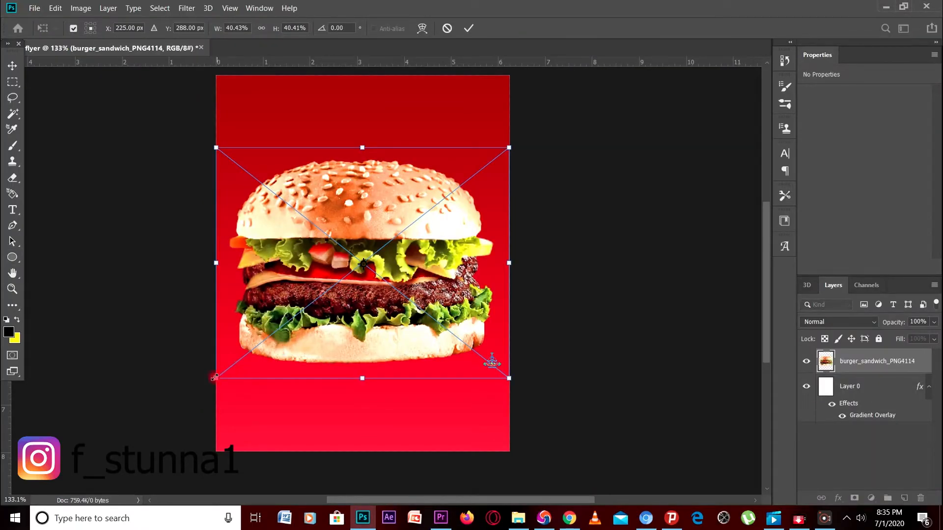
# Scale the burger to about 2.33 × 1.79 in and commit it near the flyer's top centre
pyautogui.moveTo(215, 377); pyautogui.dragTo(256, 347)
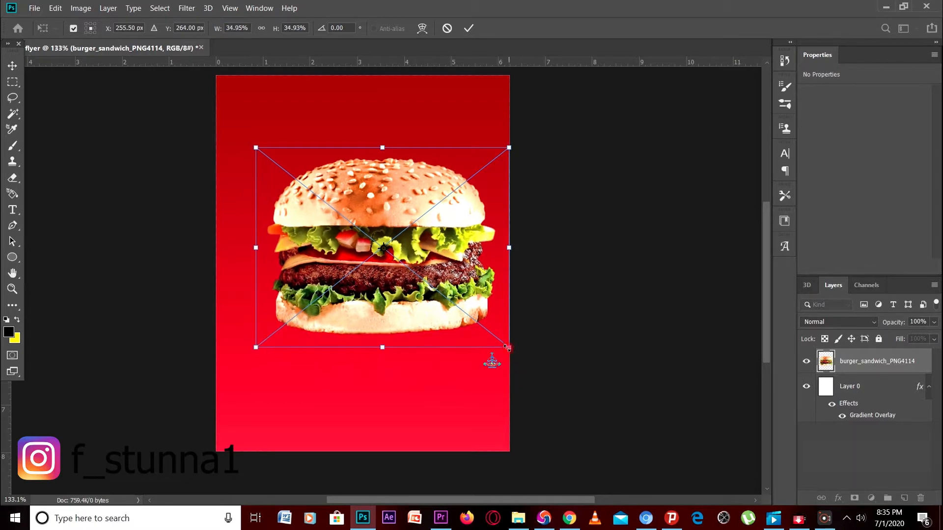
pyautogui.moveTo(507, 347); pyautogui.dragTo(456, 305)
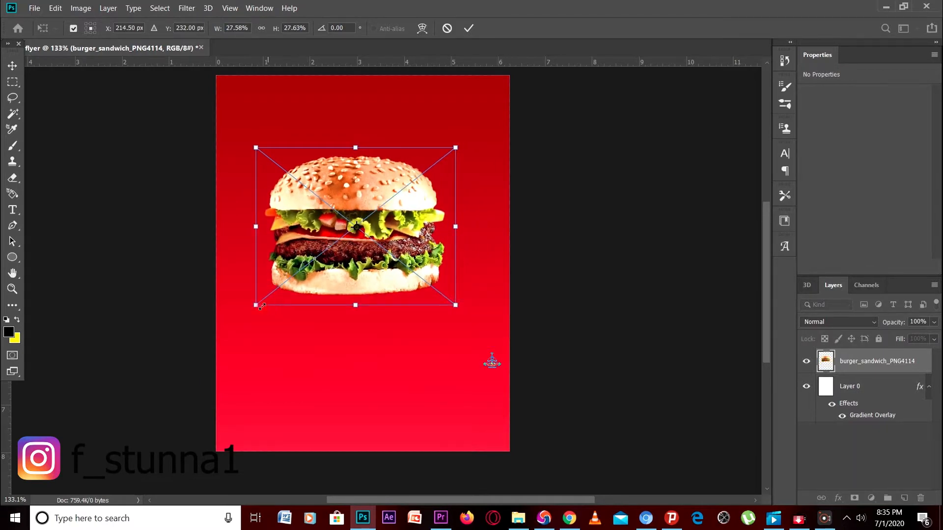
pyautogui.moveTo(261, 304); pyautogui.dragTo(295, 273)
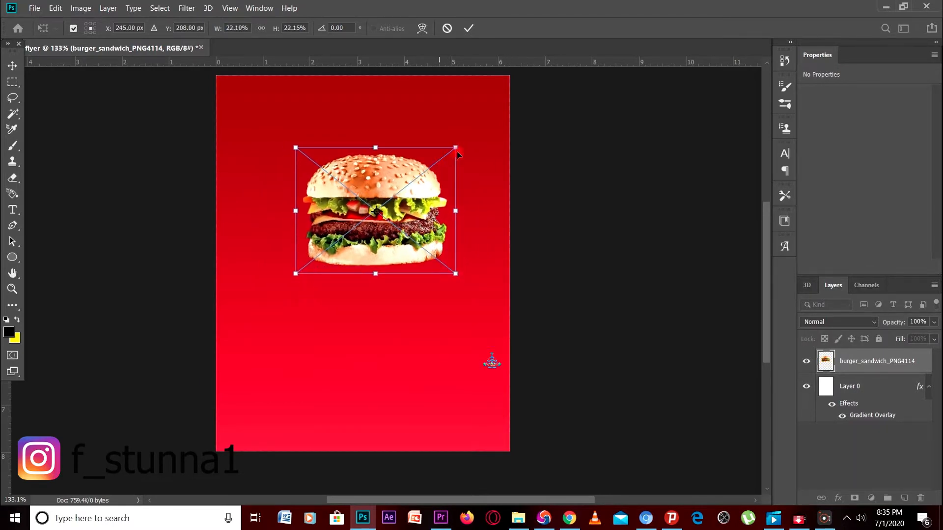
pyautogui.moveTo(456, 145); pyautogui.dragTo(447, 155)
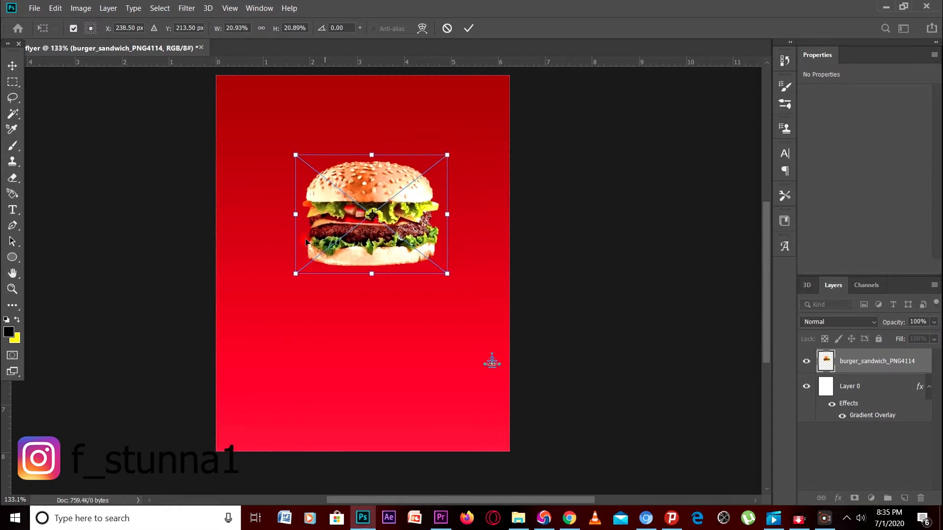
pyautogui.moveTo(293, 273); pyautogui.dragTo(310, 261)
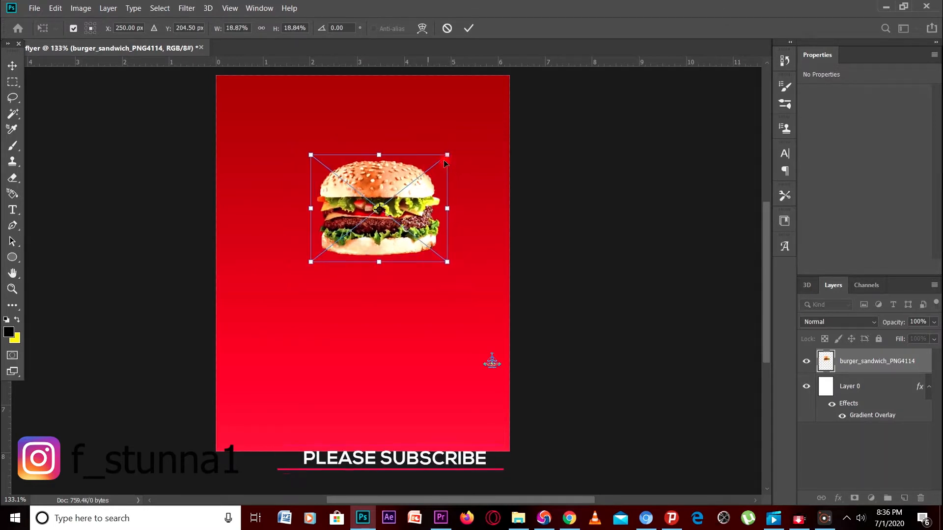
pyautogui.moveTo(449, 155); pyautogui.dragTo(429, 173)
pyautogui.moveTo(404, 204); pyautogui.dragTo(403, 205)
pyautogui.press('u')
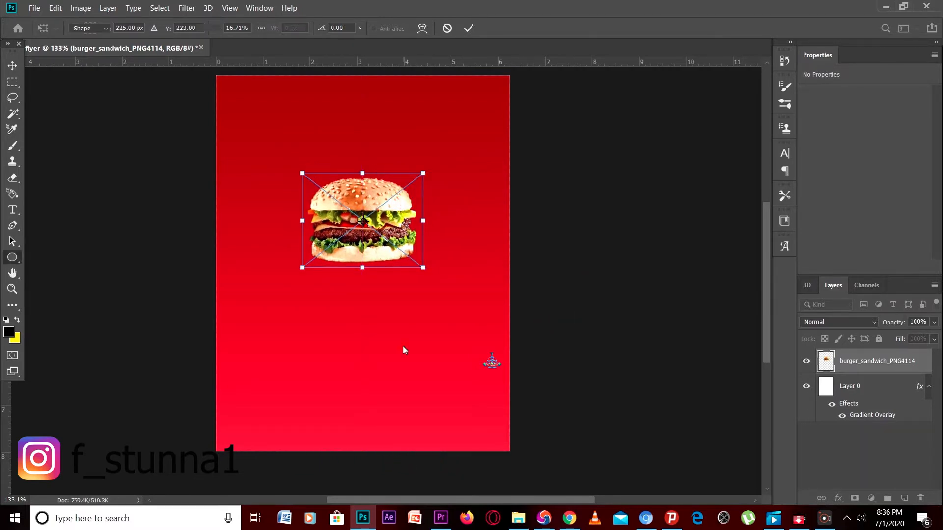
pyautogui.rightClick(859, 362)
# Rasterize the burger layer and apply Levels with a black input of about 6
pyautogui.click(757, 207)
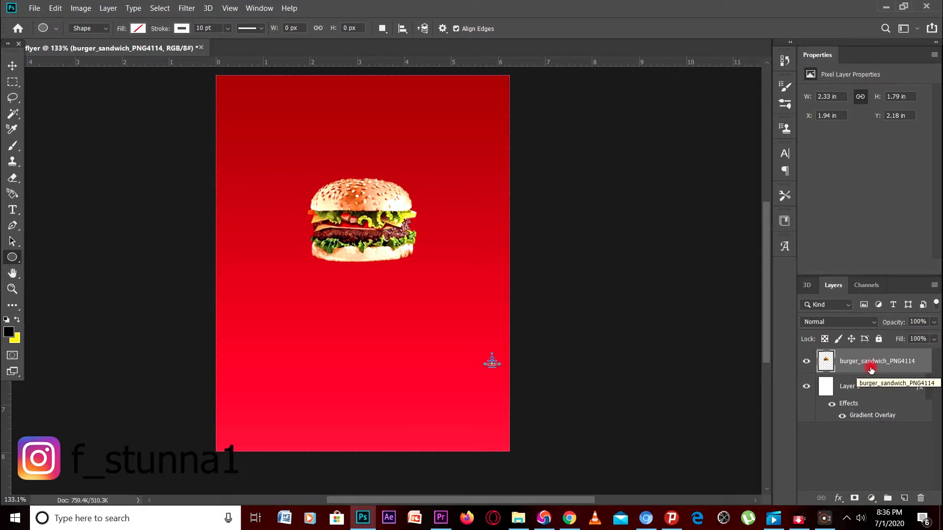
pyautogui.click(76, 8)
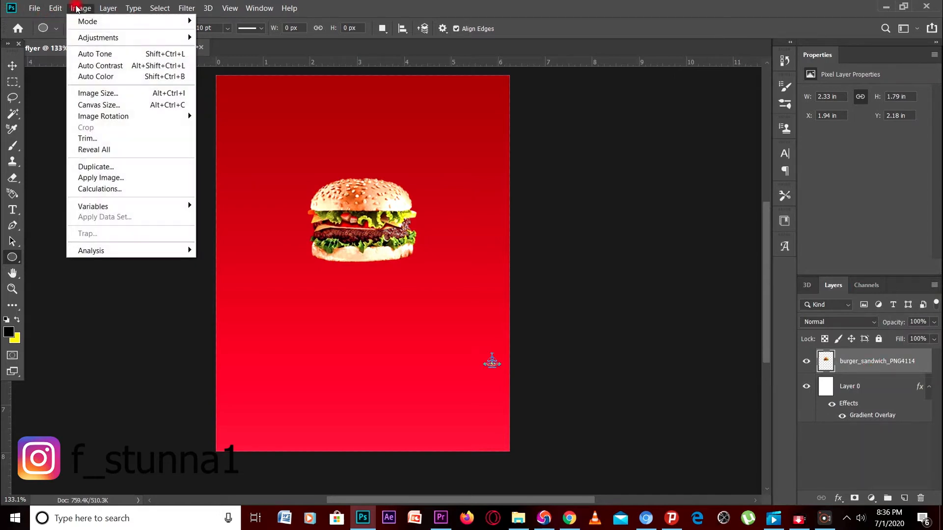
pyautogui.moveTo(77, 38)
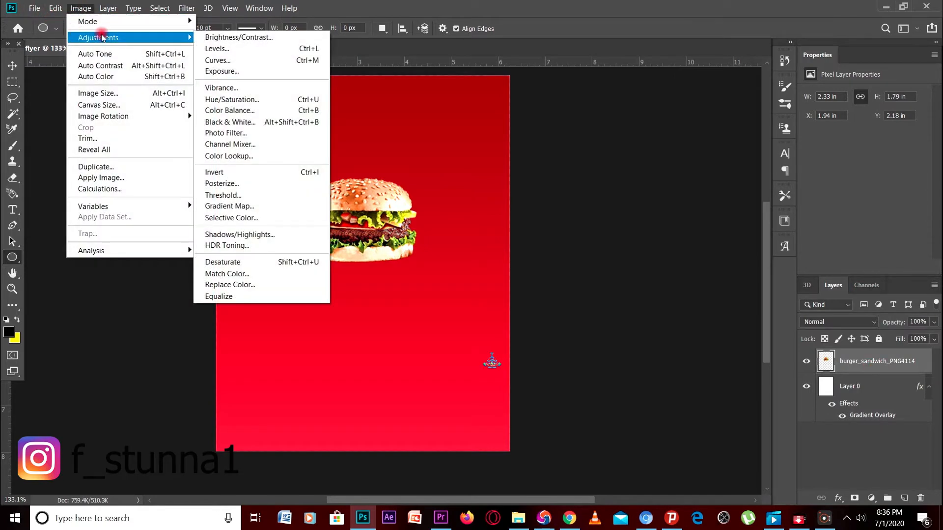
pyautogui.click(229, 50)
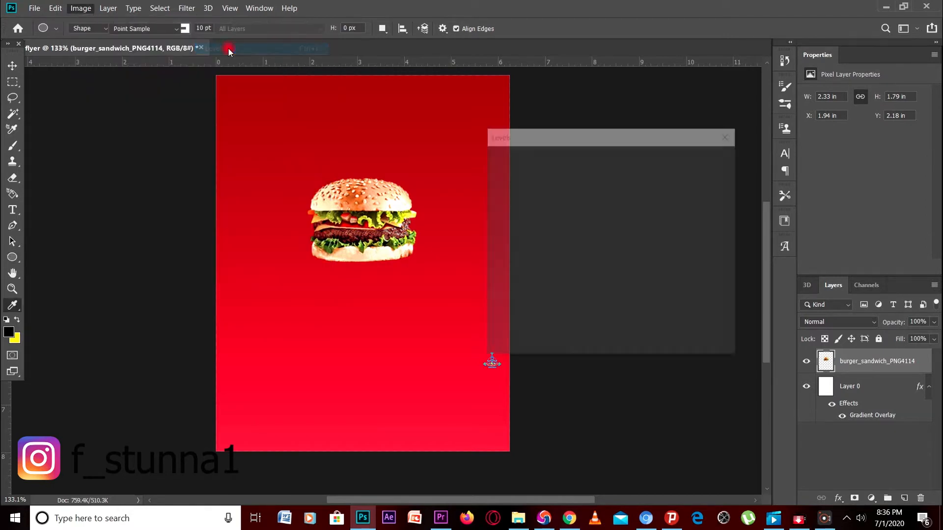
pyautogui.moveTo(500, 272); pyautogui.dragTo(503, 274)
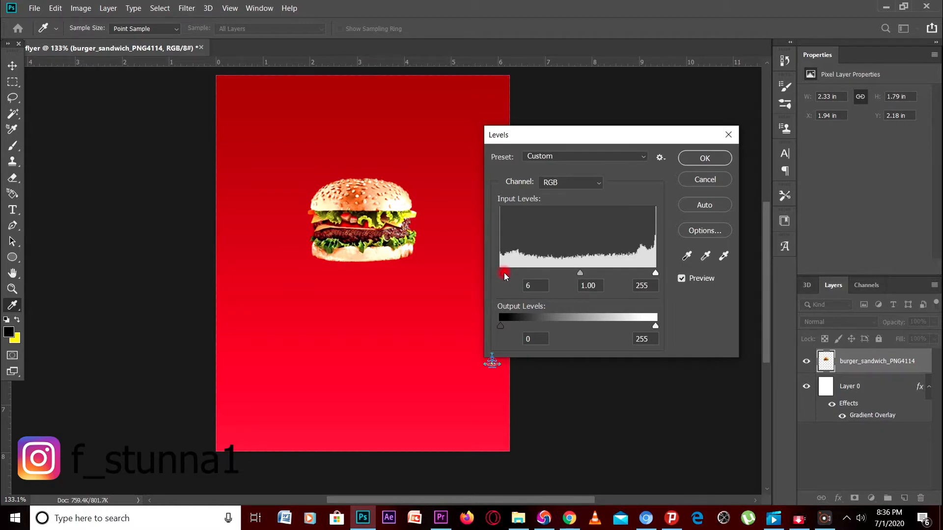
pyautogui.moveTo(506, 276); pyautogui.dragTo(504, 273)
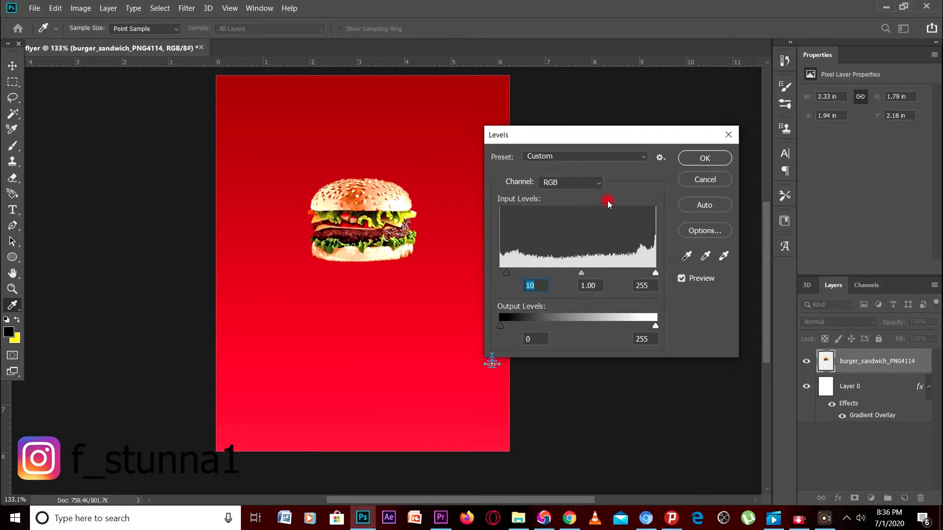
pyautogui.click(693, 159)
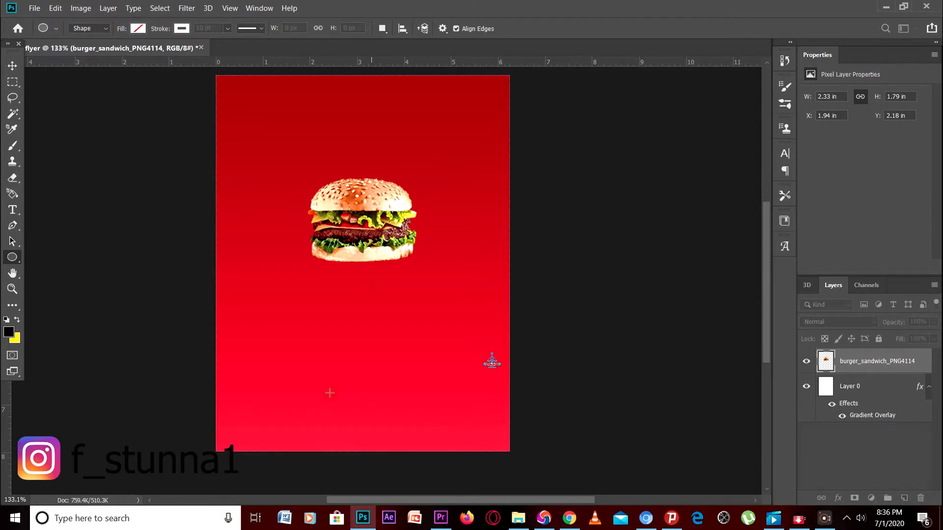
# Drag the fries 'images' file from the resources folder over to the flyer
pyautogui.click(518, 517)
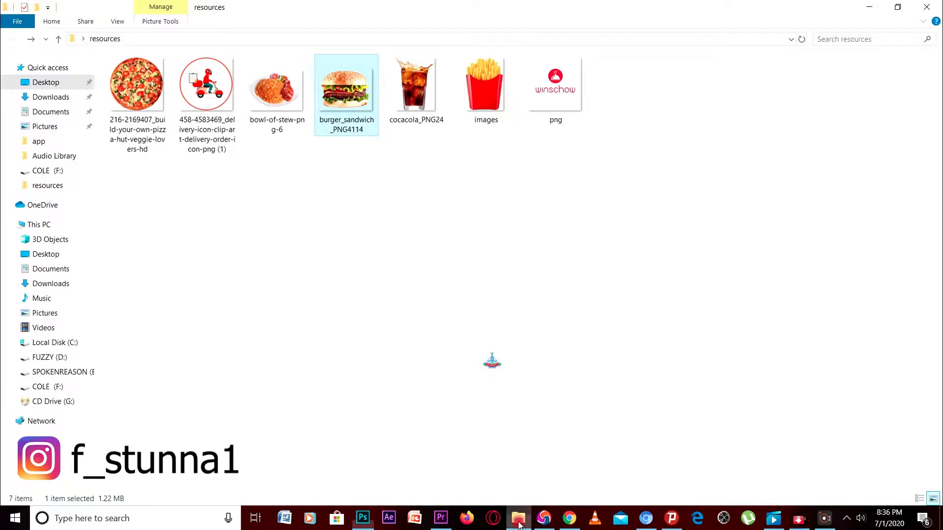
pyautogui.click(486, 95)
pyautogui.moveTo(486, 95); pyautogui.dragTo(389, 268)
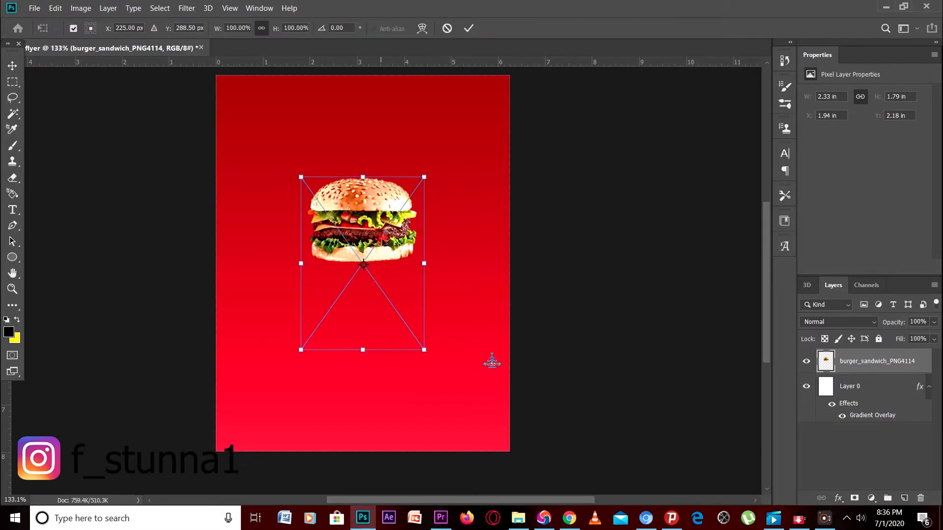
# Place the fries image on the canvas and move its layer beneath the burger
pyautogui.moveTo(372, 240); pyautogui.dragTo(337, 264)
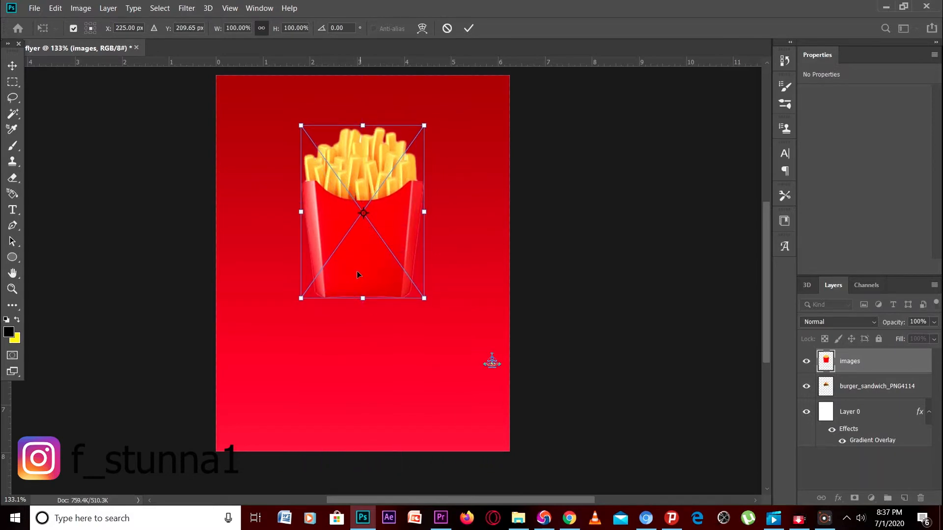
pyautogui.click(619, 352)
pyautogui.click(869, 361)
pyautogui.press('u')
pyautogui.moveTo(869, 361); pyautogui.dragTo(859, 393)
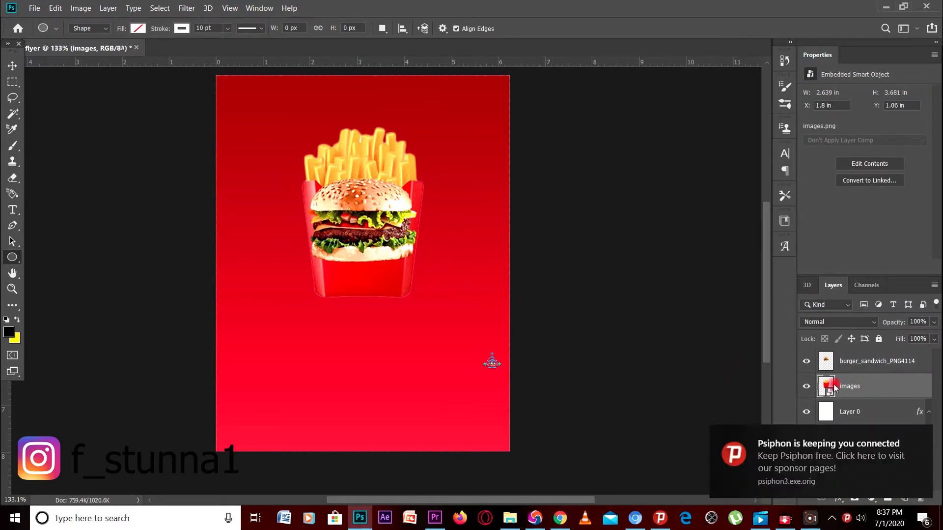
# Shrink the fries, move them up-right and rotate about 25° behind the burger's right side
pyautogui.click(922, 438)
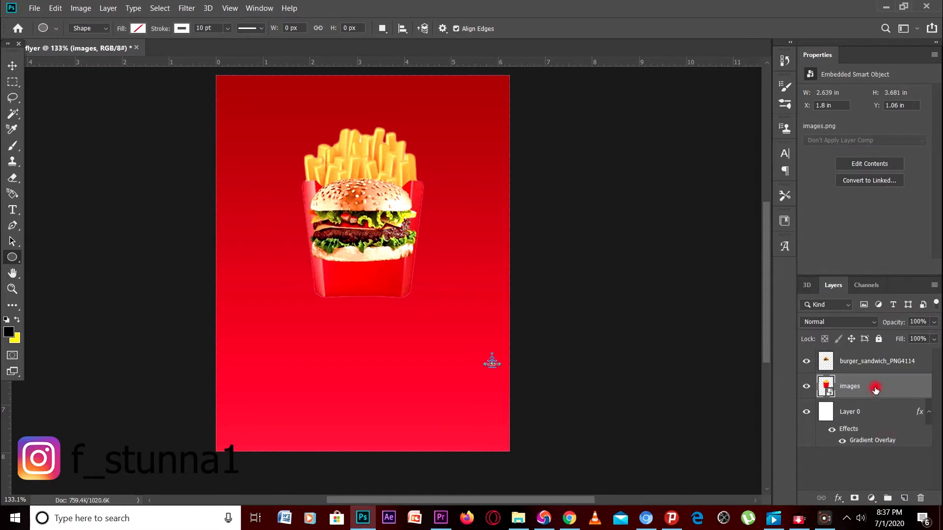
pyautogui.hotkey('ctrl', 't')
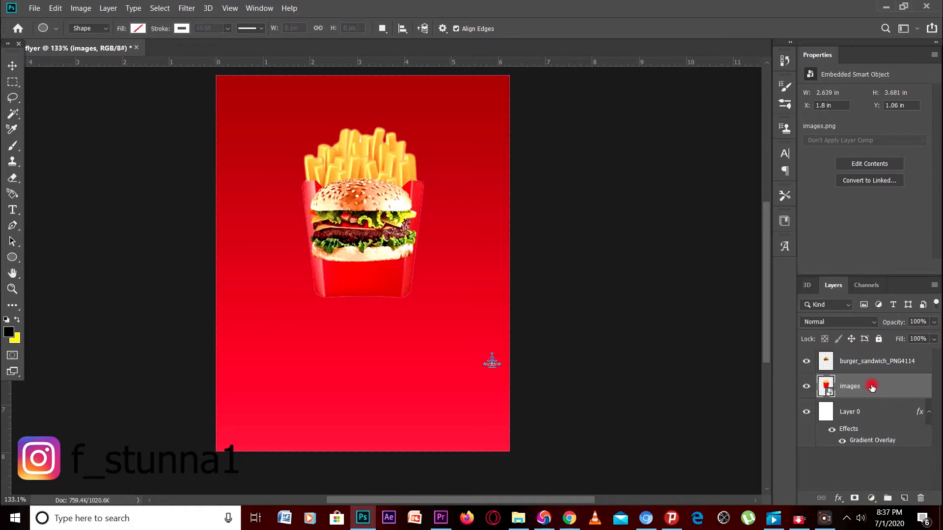
pyautogui.moveTo(426, 135); pyautogui.dragTo(446, 178)
pyautogui.moveTo(381, 179); pyautogui.dragTo(462, 168)
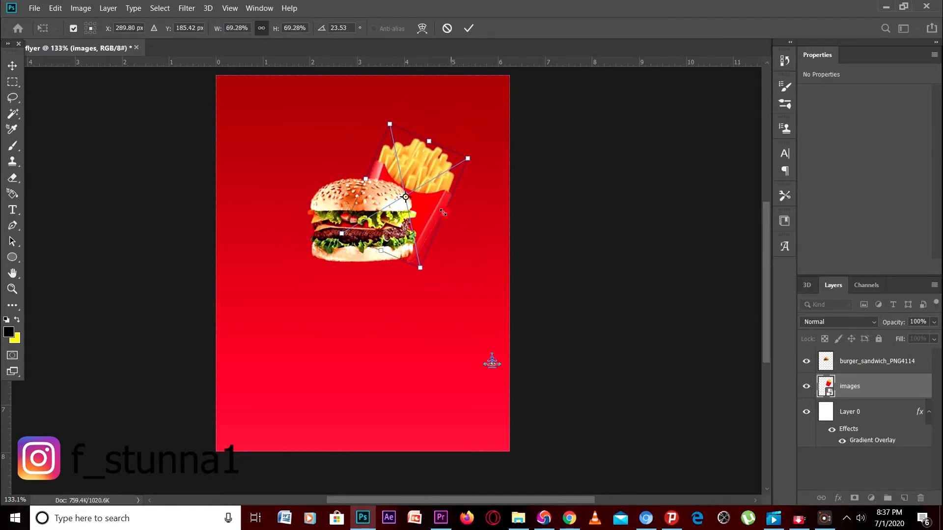
pyautogui.moveTo(441, 213); pyautogui.dragTo(418, 187)
pyautogui.moveTo(452, 152); pyautogui.dragTo(453, 179)
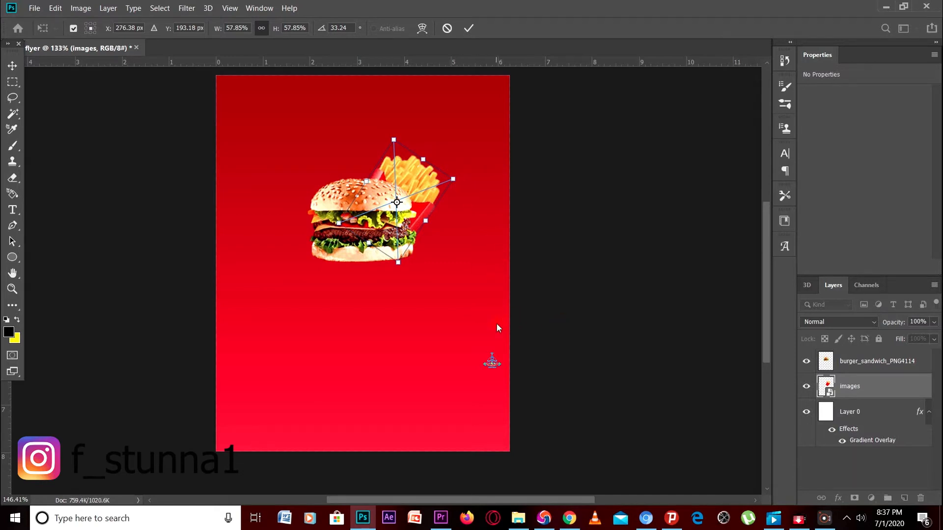
pyautogui.scroll(1, 498, 327)
pyautogui.press('u')
pyautogui.press('Return')
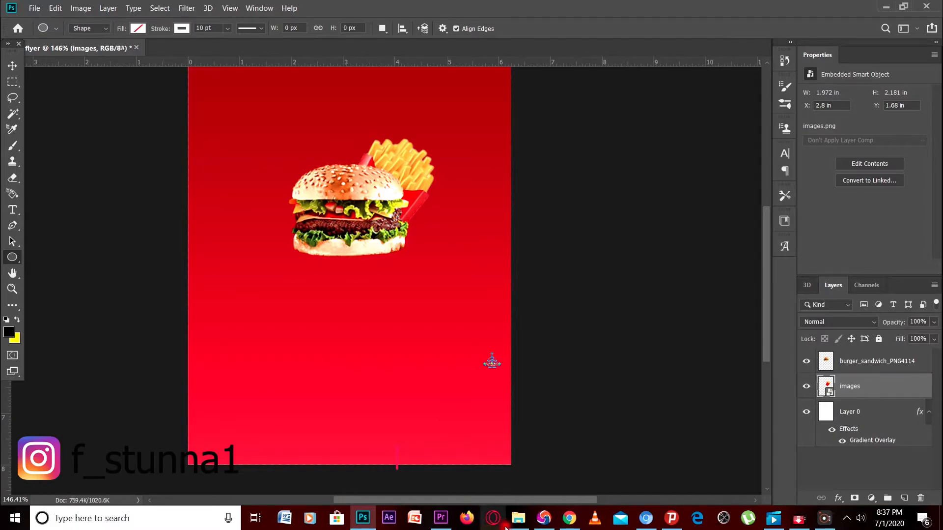
# Drag the cocacola_PNG24 image from the resources folder into the flyer
pyautogui.click(519, 518)
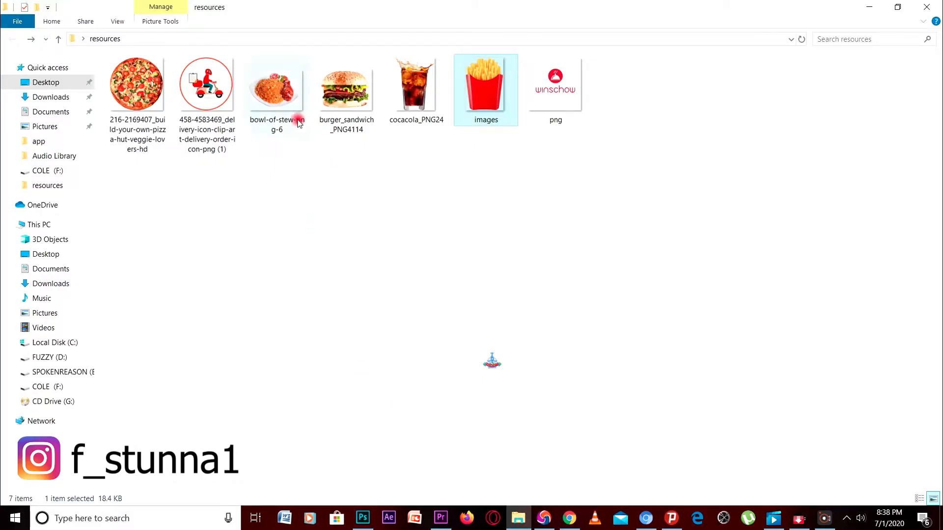
pyautogui.click(426, 224)
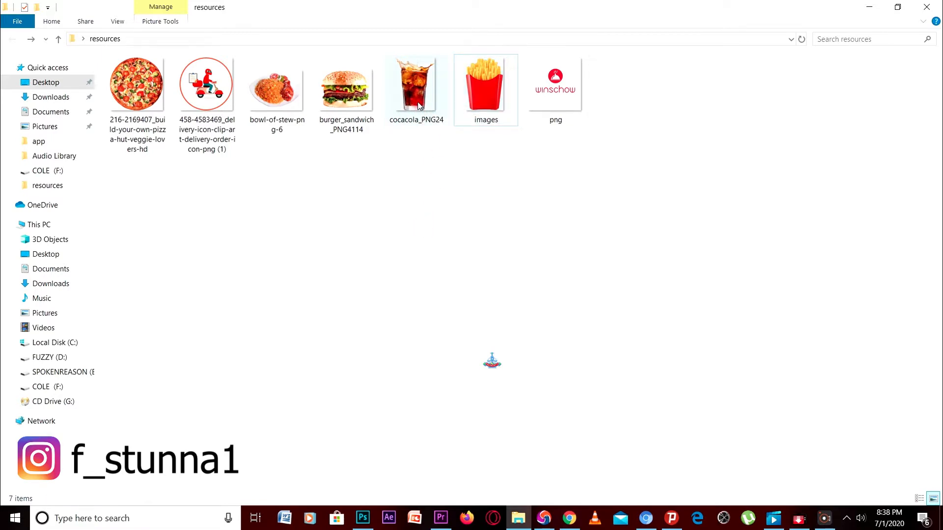
pyautogui.moveTo(419, 106); pyautogui.dragTo(360, 348)
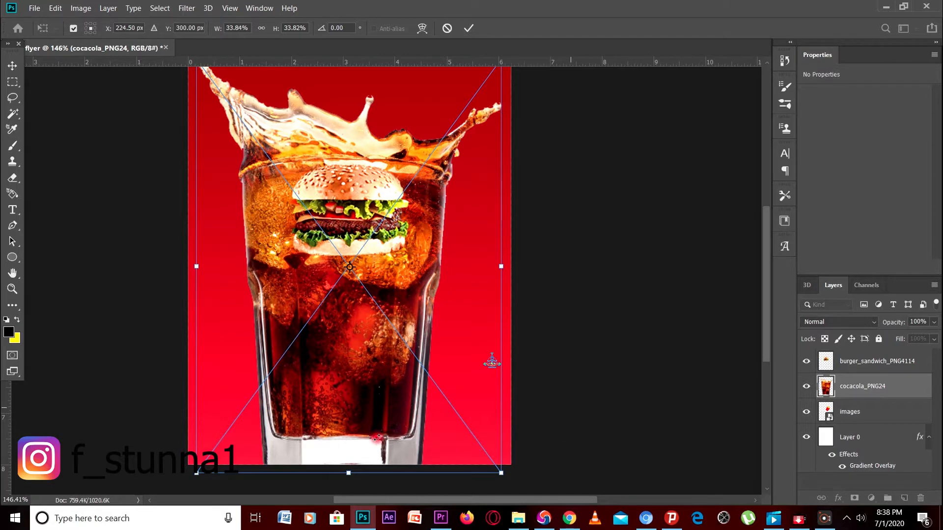
# Scale the cola glass to about 10%, rotate it −33.58° and commit it behind the burger
pyautogui.moveTo(196, 472); pyautogui.dragTo(249, 402)
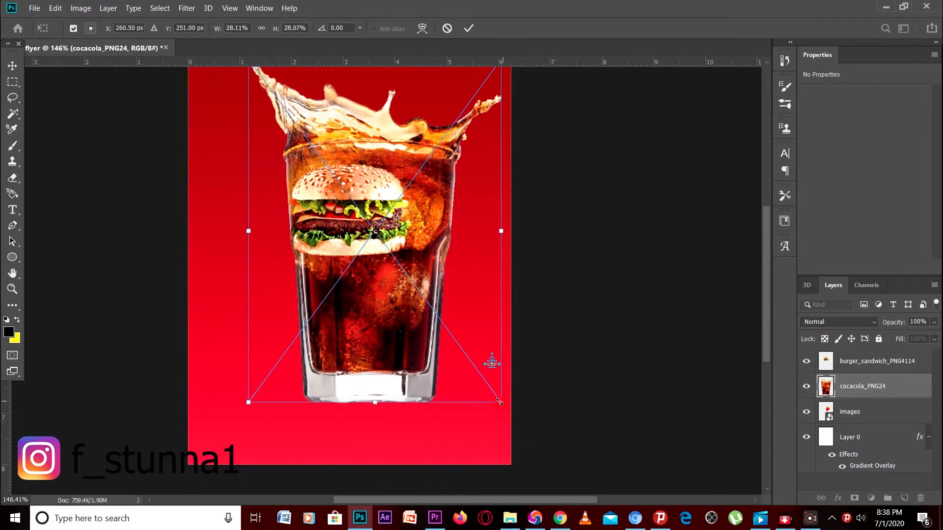
pyautogui.moveTo(499, 402); pyautogui.dragTo(458, 342)
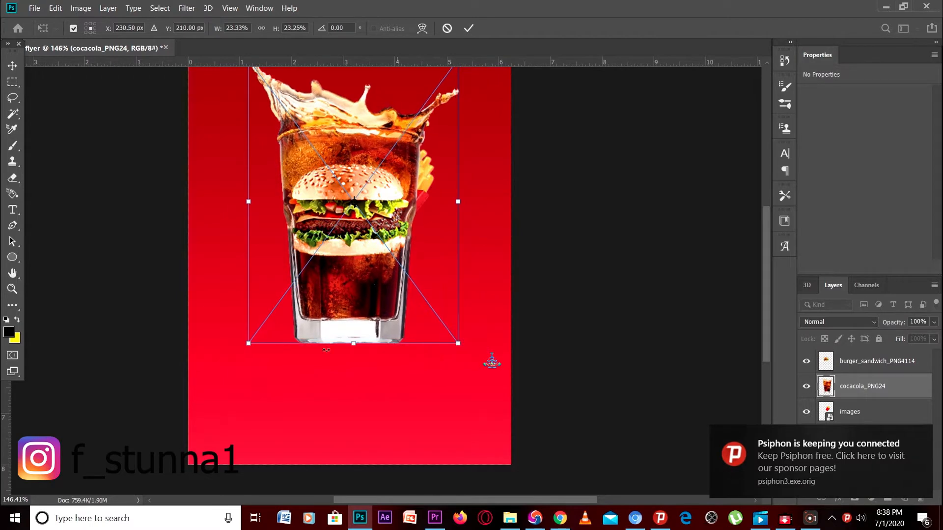
pyautogui.moveTo(247, 341); pyautogui.dragTo(273, 309)
pyautogui.scroll(2, 417, 280)
pyautogui.scroll(-2, 420, 294)
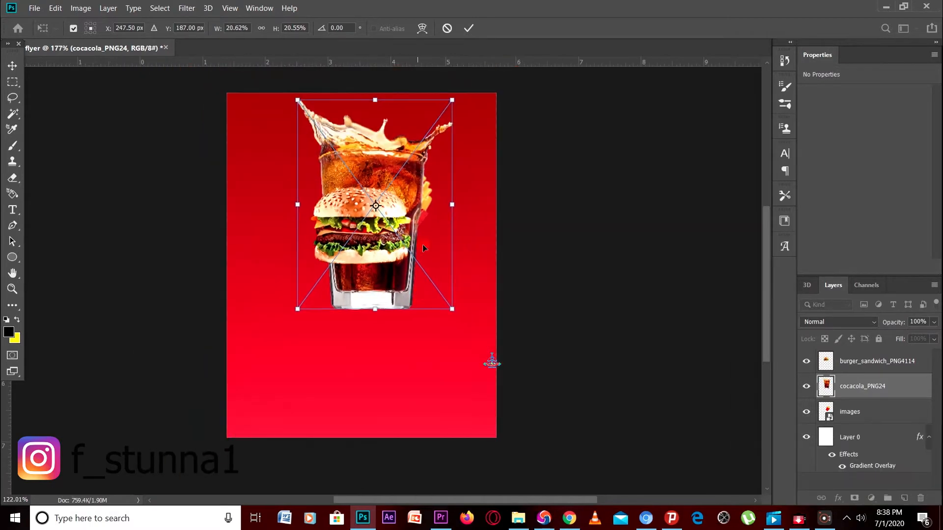
pyautogui.moveTo(451, 101); pyautogui.dragTo(417, 146)
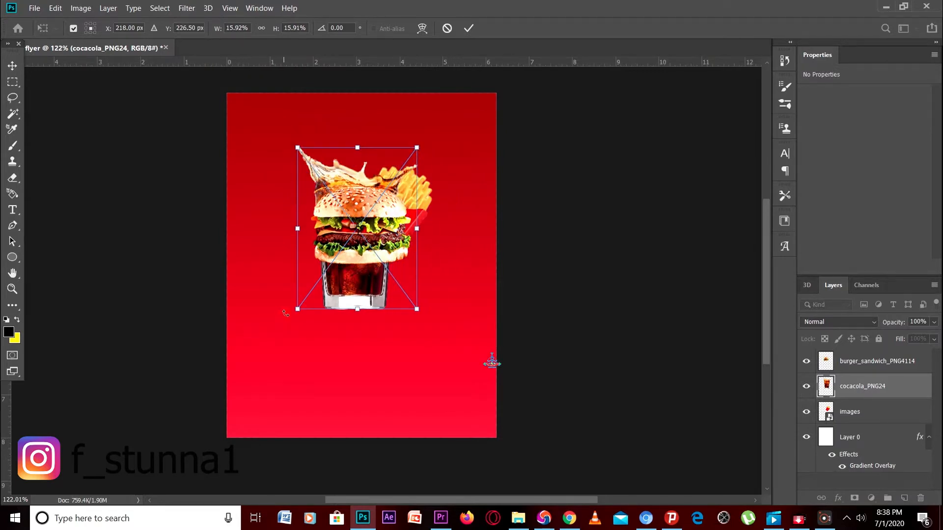
pyautogui.moveTo(298, 309); pyautogui.dragTo(319, 280)
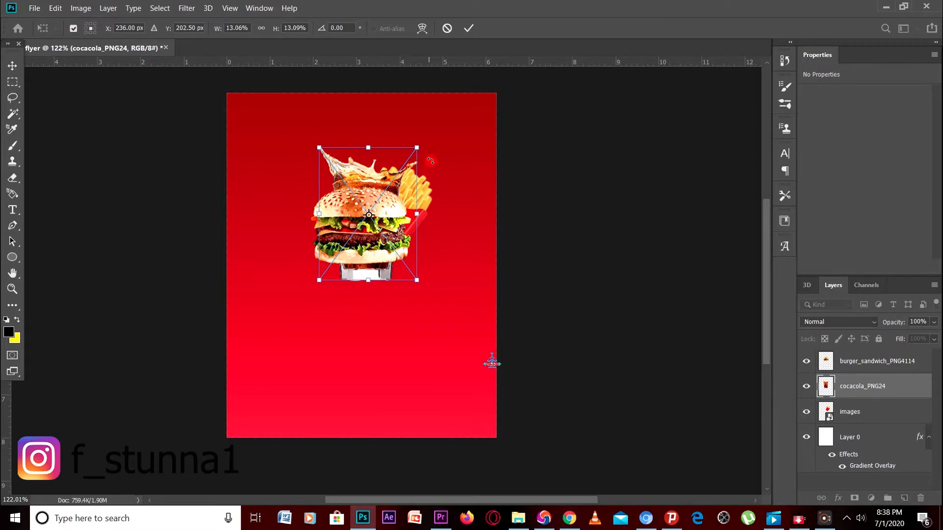
pyautogui.moveTo(429, 156); pyautogui.dragTo(391, 137)
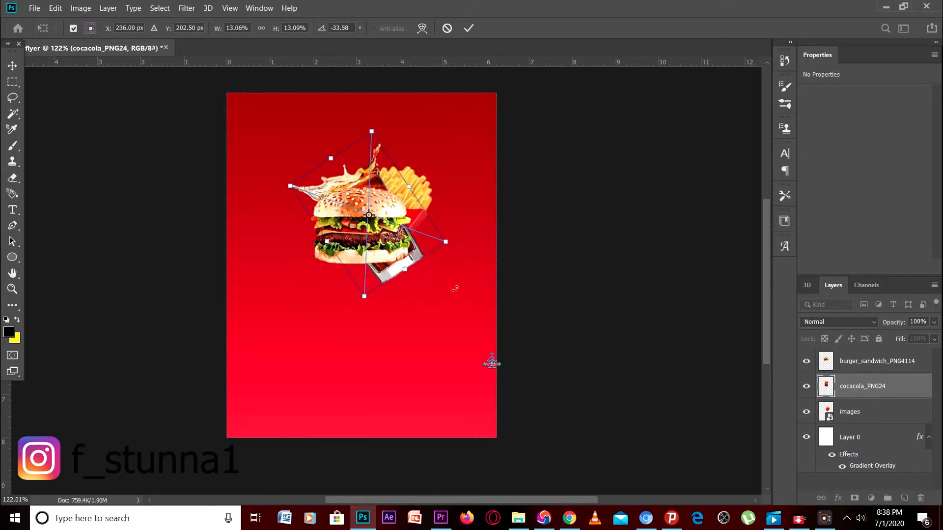
pyautogui.moveTo(405, 266); pyautogui.dragTo(395, 255)
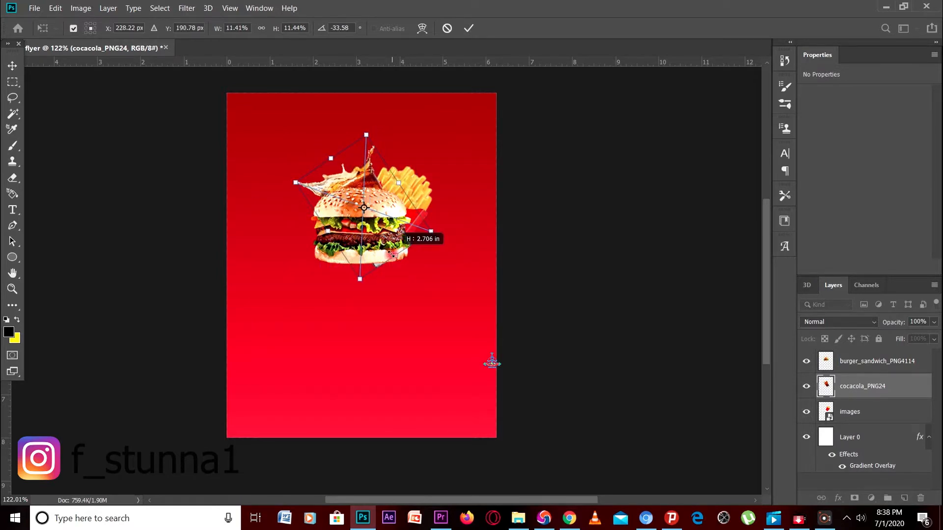
pyautogui.moveTo(372, 225); pyautogui.dragTo(351, 235)
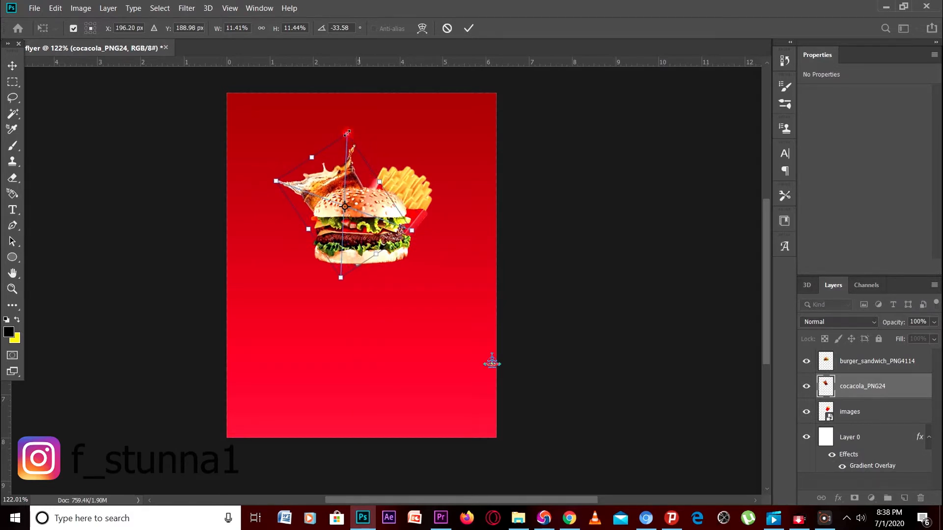
pyautogui.moveTo(350, 137); pyautogui.dragTo(348, 139)
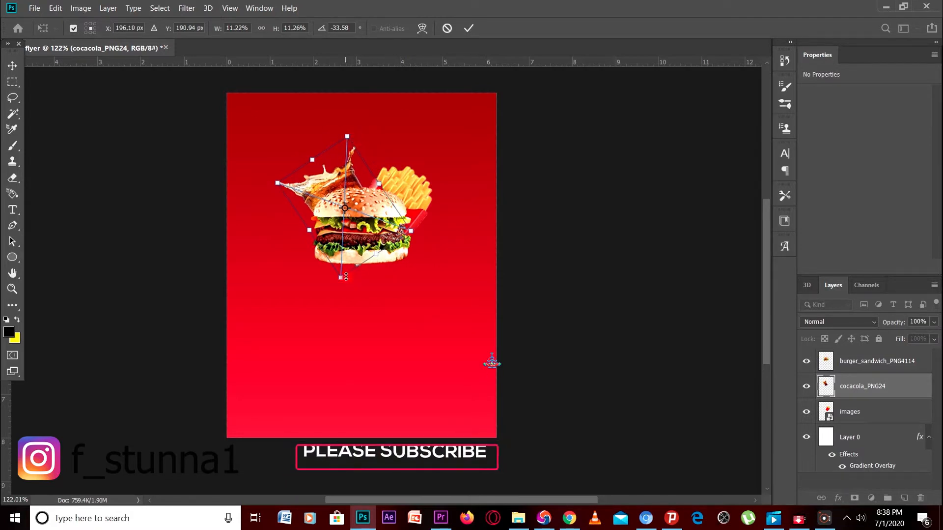
pyautogui.moveTo(340, 277); pyautogui.dragTo(348, 243)
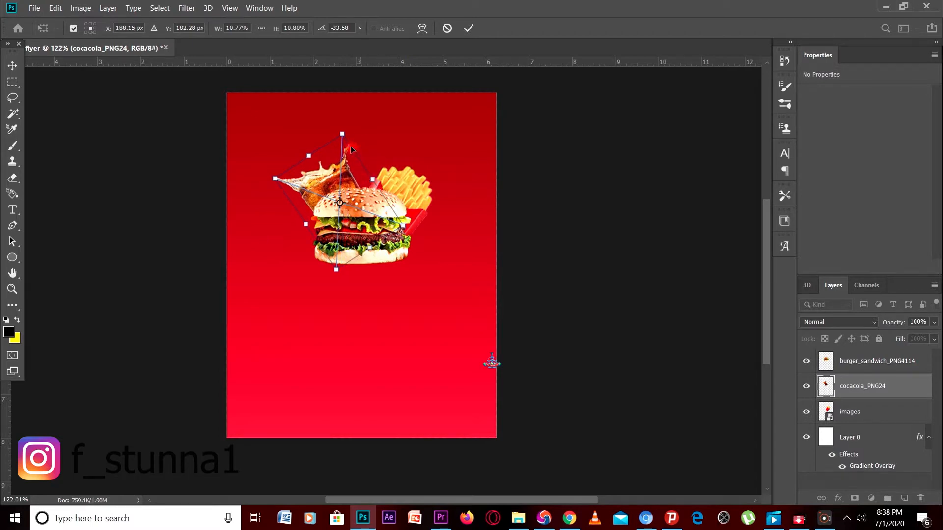
pyautogui.moveTo(345, 141); pyautogui.dragTo(345, 149)
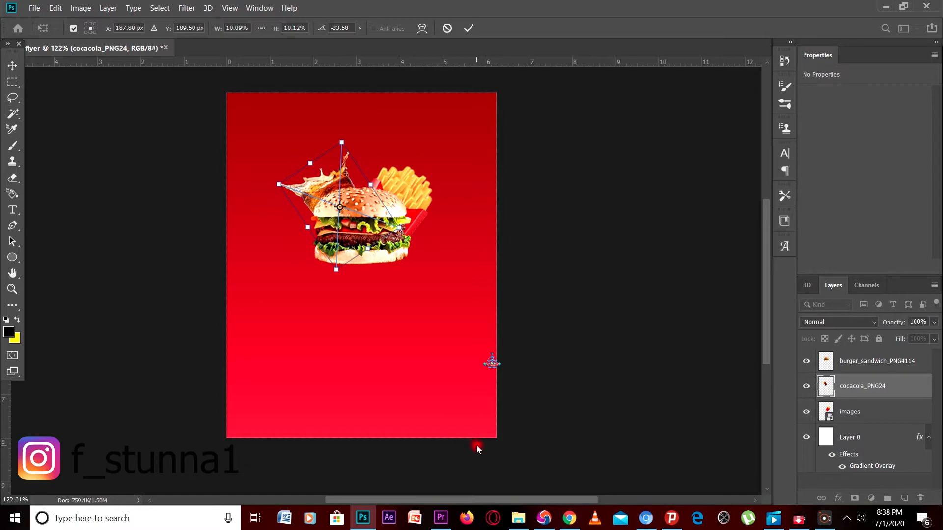
pyautogui.press('u')
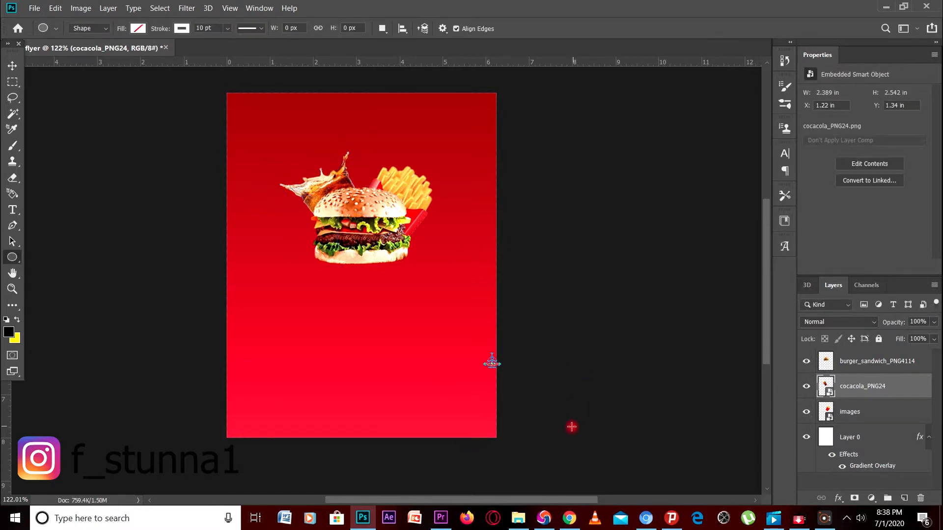
# Rasterize the cocacola_PNG24 and images layers
pyautogui.rightClick(875, 388)
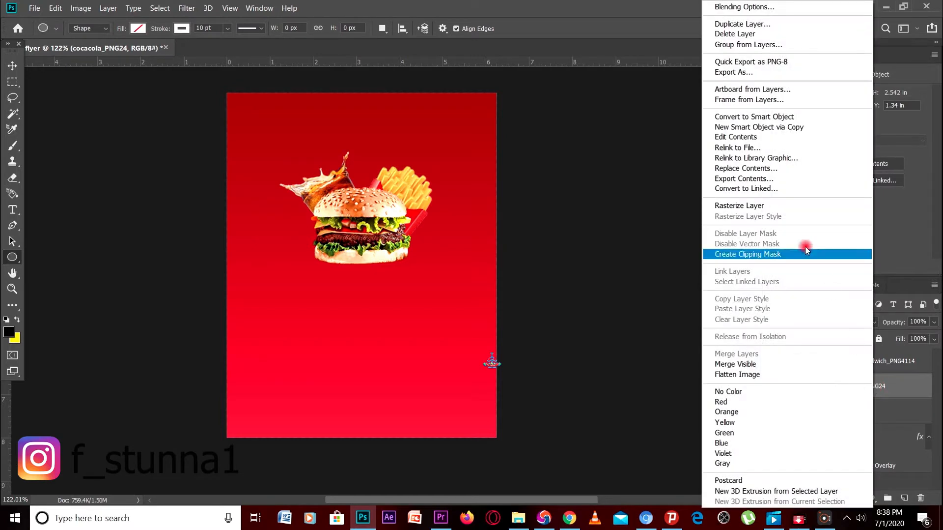
pyautogui.click(794, 206)
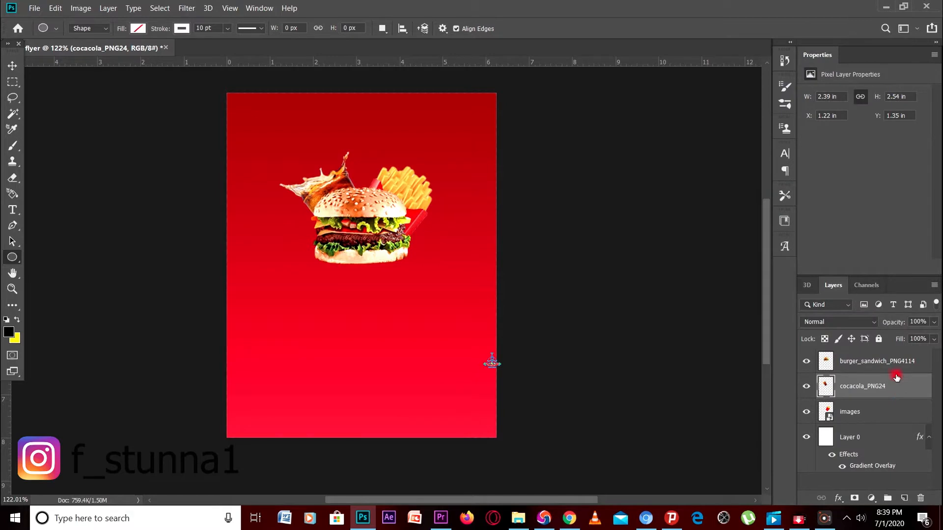
pyautogui.rightClick(882, 413)
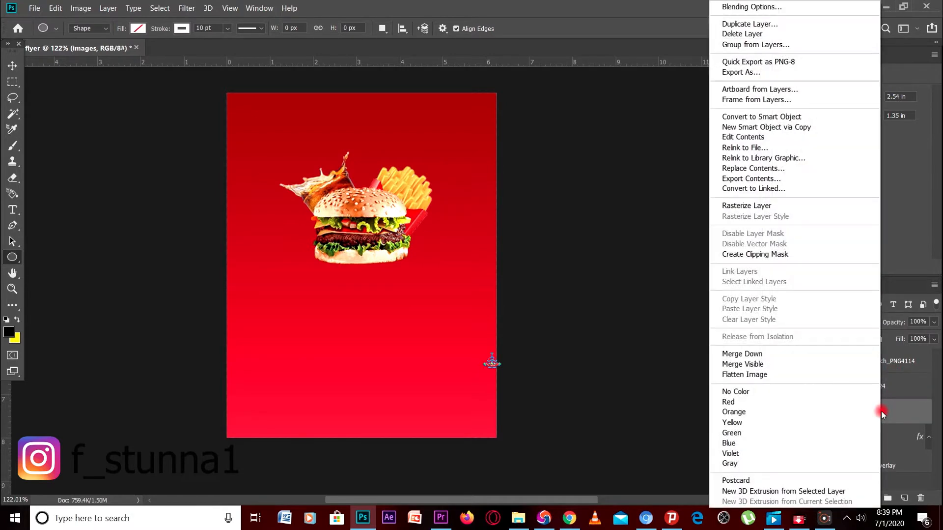
pyautogui.click(763, 206)
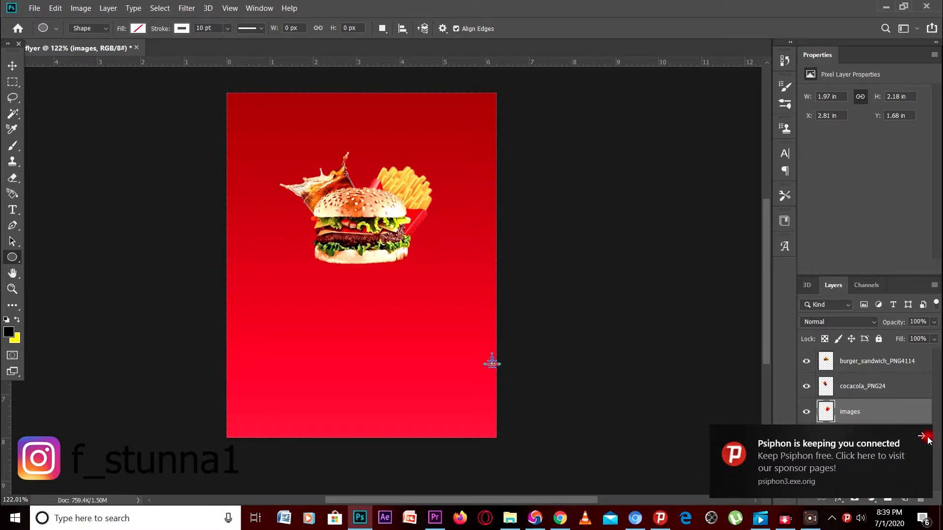
# Select the cola and burger layers together with the fries layer
pyautogui.click(924, 436)
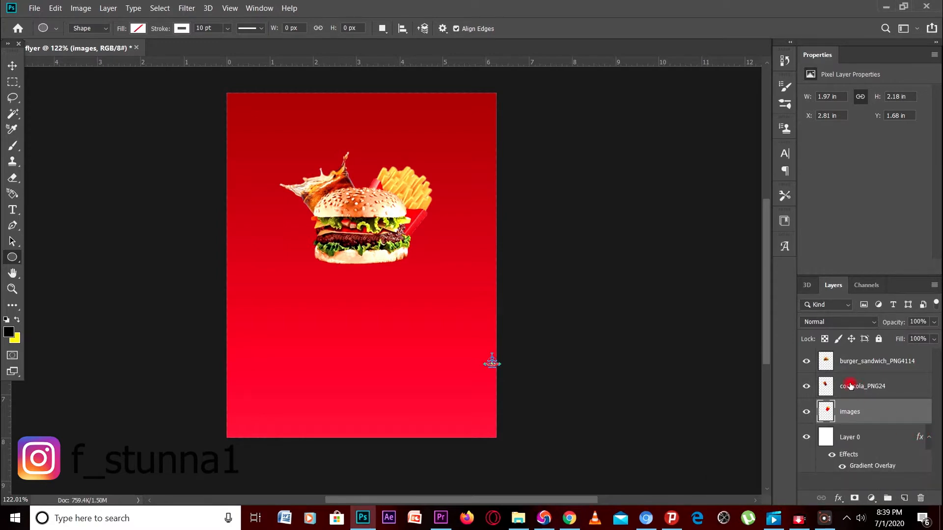
pyautogui.keyDown('shift'); pyautogui.click(851, 386); pyautogui.keyUp('shift')
pyautogui.keyDown('shift'); pyautogui.click(858, 361); pyautogui.keyUp('shift')
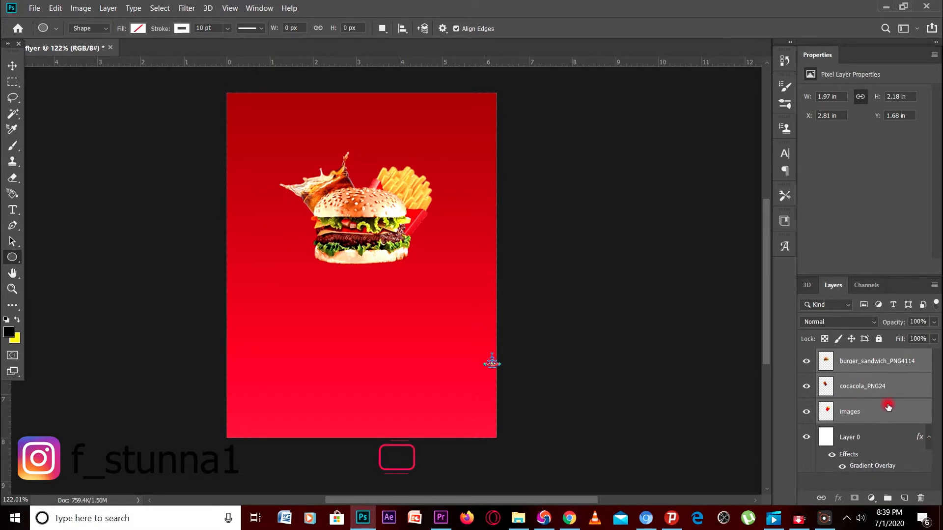
# Group the burger, cola and fries layers into Group 1
pyautogui.hotkey('ctrl', 'g')
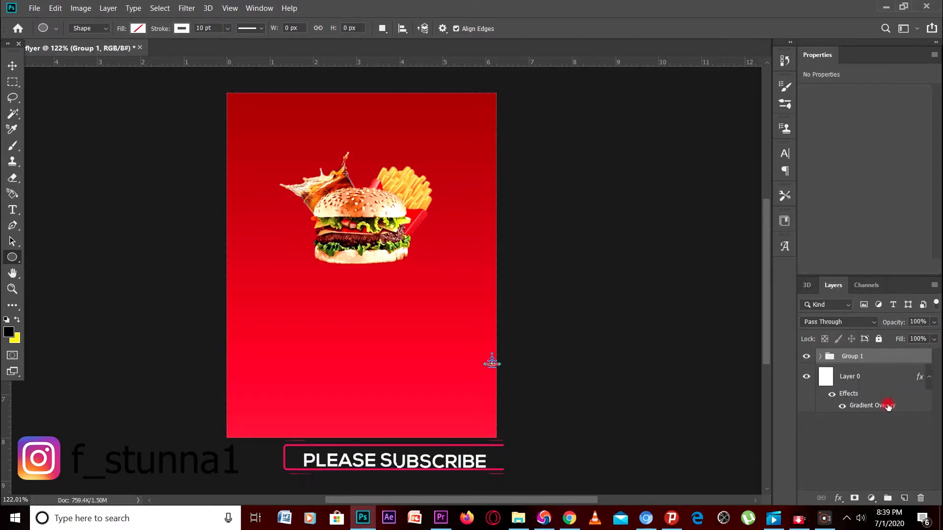
pyautogui.click(821, 357)
pyautogui.click(821, 358)
pyautogui.click(821, 357)
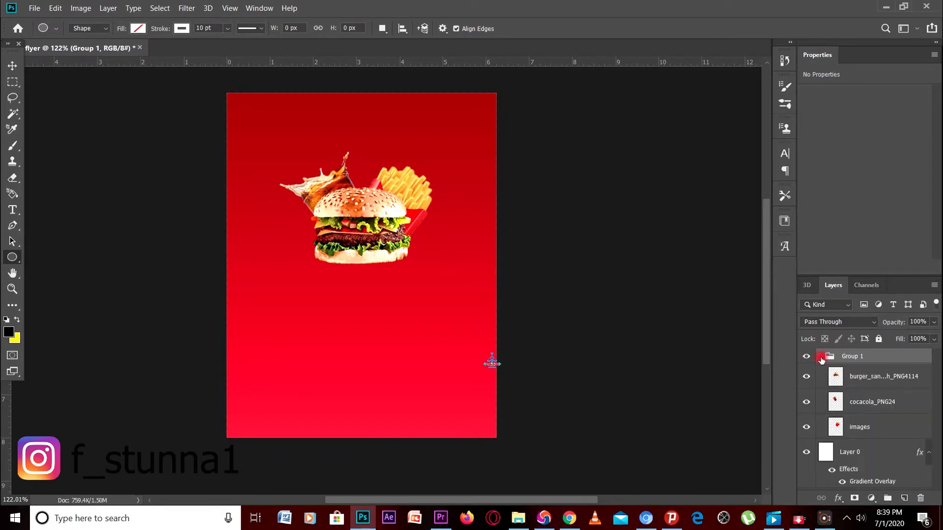
pyautogui.click(821, 358)
pyautogui.click(821, 357)
pyautogui.click(822, 358)
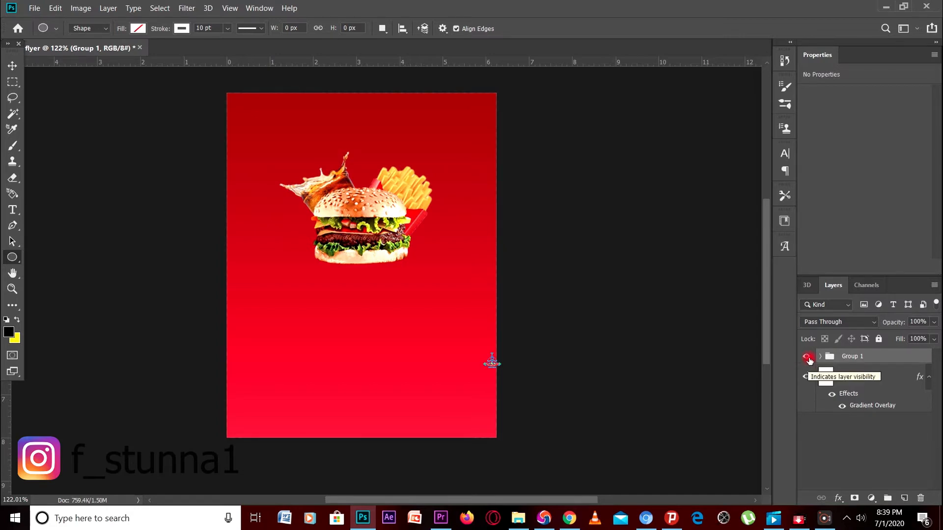
# Move Group 1 slightly up-left, shrink it a little, and commit
pyautogui.hotkey('ctrl', 't')
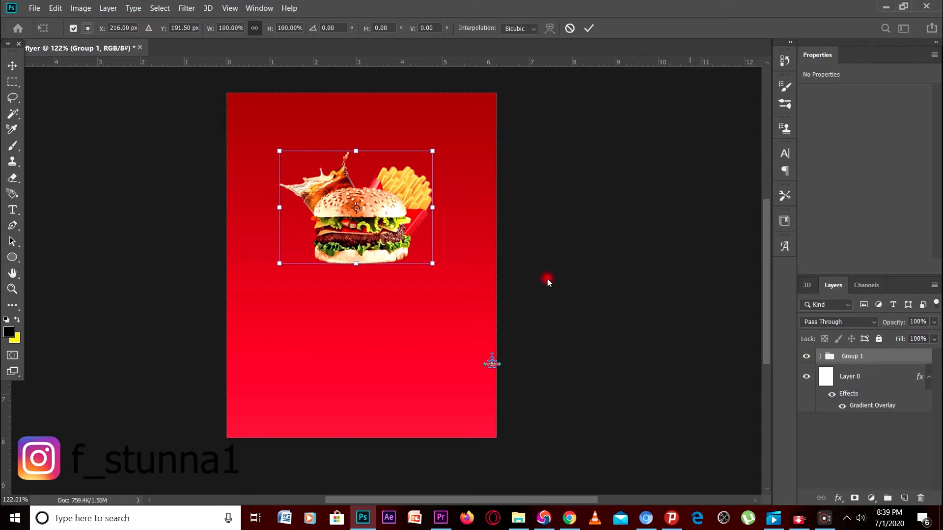
pyautogui.moveTo(377, 232)
pyautogui.mouseDown()
pyautogui.moveTo(390, 248)
pyautogui.moveTo(367, 246)
pyautogui.moveTo(375, 216)
pyautogui.moveTo(375, 234)
pyautogui.mouseUp()
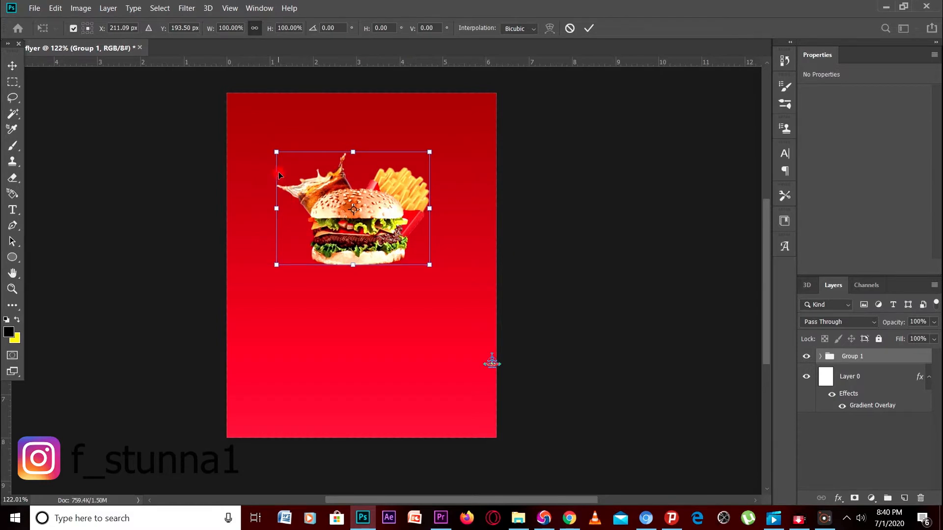
pyautogui.moveTo(277, 154); pyautogui.dragTo(278, 153)
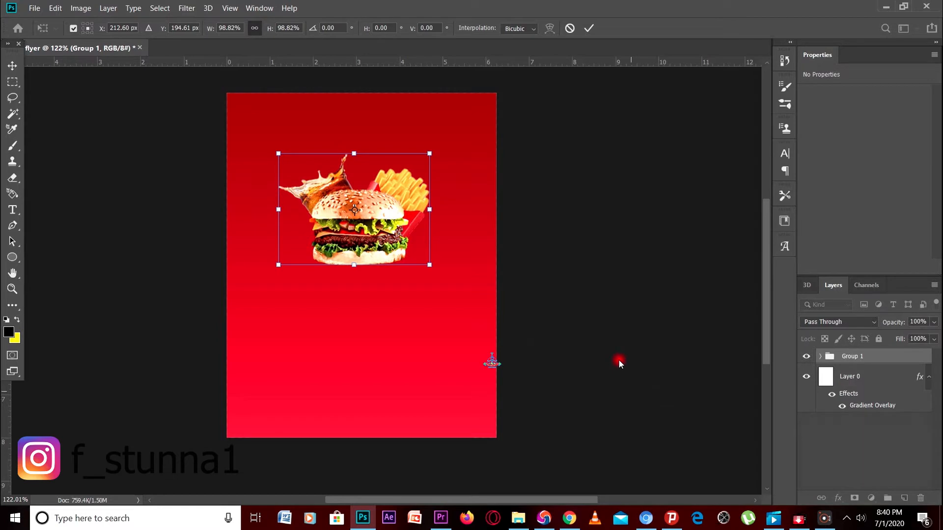
pyautogui.press('u')
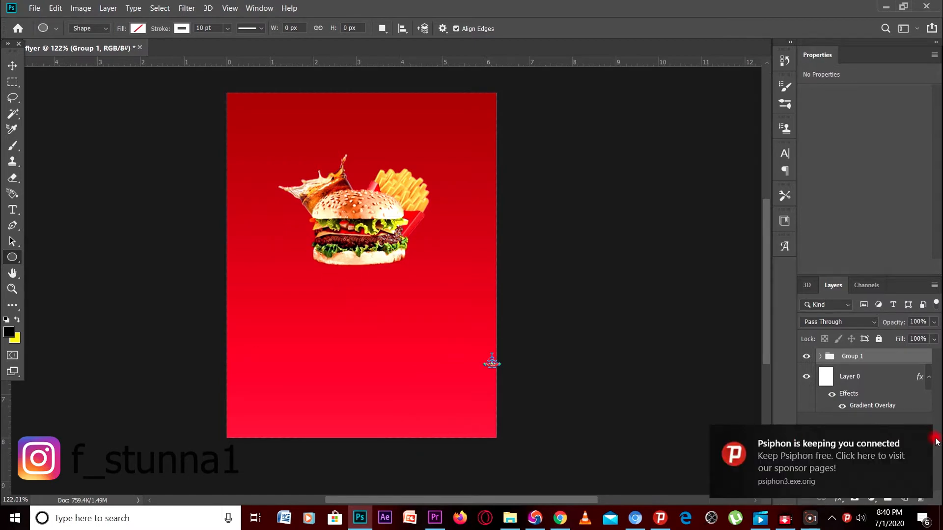
# Dismiss the Psiphon notification and select the Brush tool
pyautogui.click(923, 436)
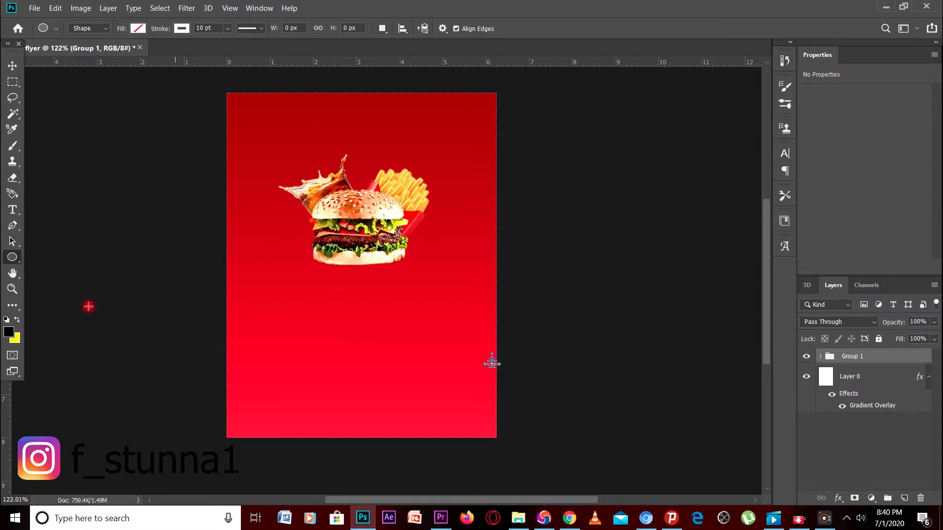
pyautogui.click(13, 146)
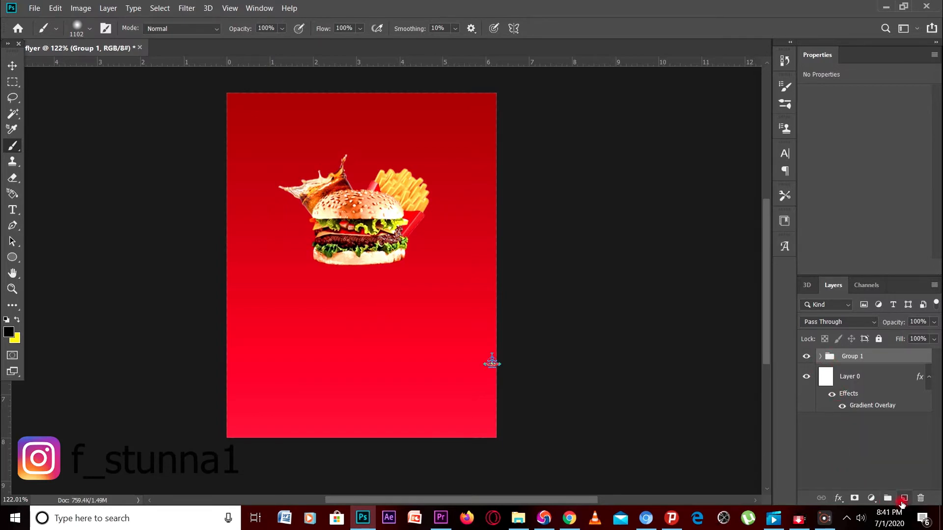
# On a new Layer 1, paint a large soft black blot over the burger with a 243 px brush
pyautogui.click(904, 498)
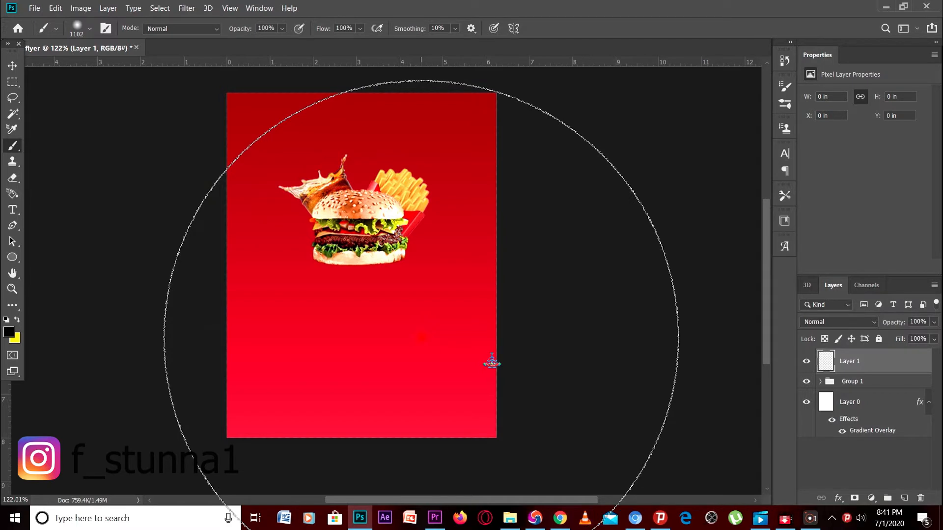
pyautogui.click(90, 28)
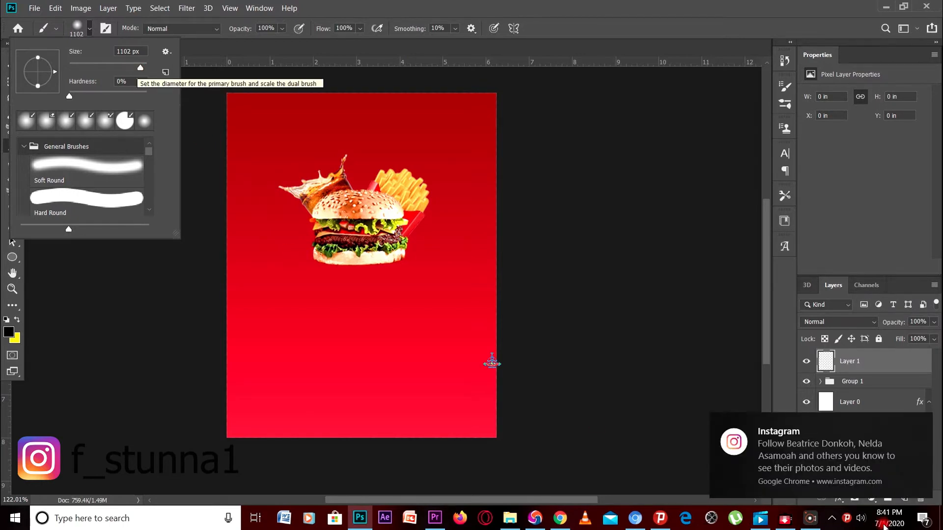
pyautogui.click(923, 423)
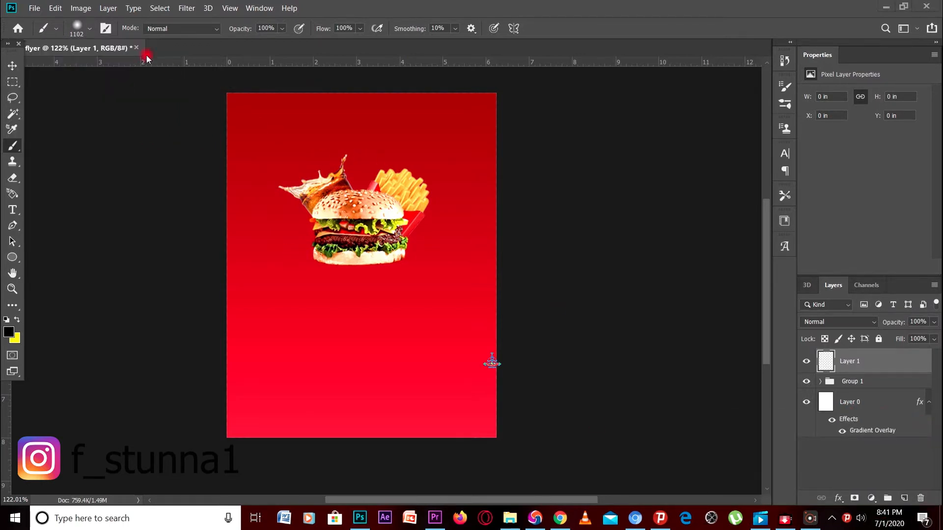
pyautogui.click(84, 32)
pyautogui.click(83, 32)
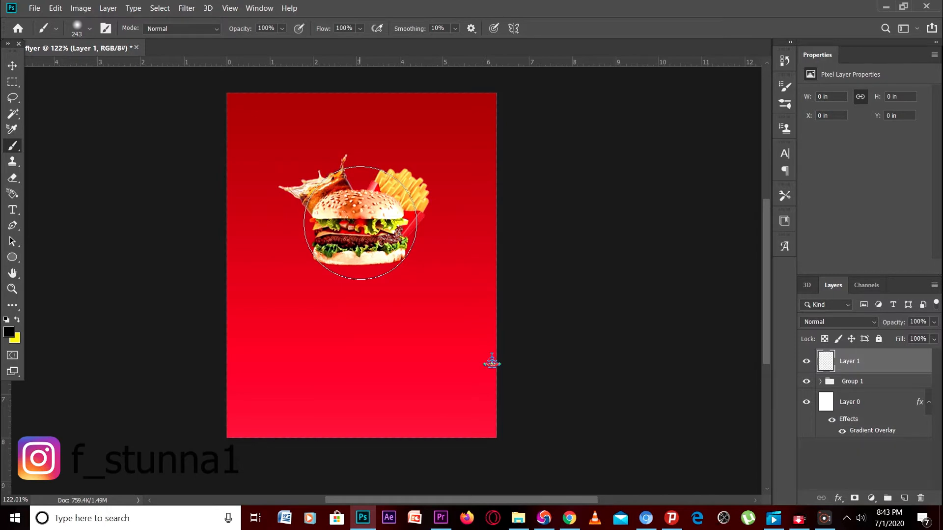
pyautogui.moveTo(361, 222)
pyautogui.mouseDown()
pyautogui.moveTo(347, 312)
pyautogui.moveTo(356, 296)
pyautogui.moveTo(293, 216)
pyautogui.mouseUp()
pyautogui.click(866, 367)
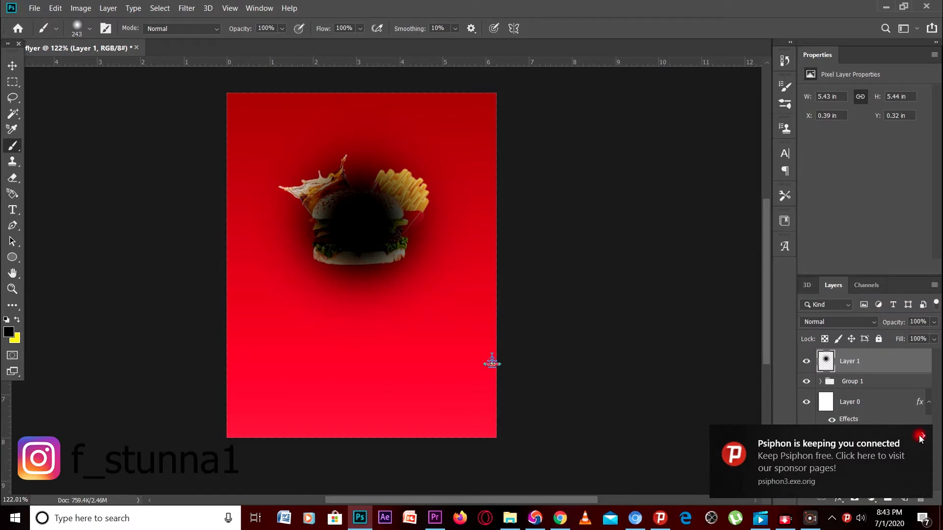
pyautogui.hotkey('ctrl', 't')
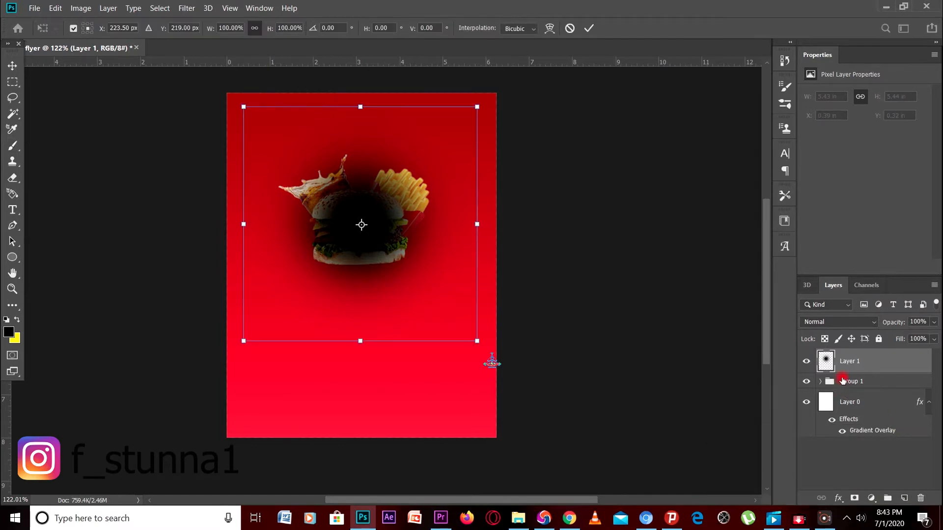
# Squash the black blot to about 34% height, stretched wide beneath the burger
pyautogui.moveTo(361, 106); pyautogui.dragTo(355, 251)
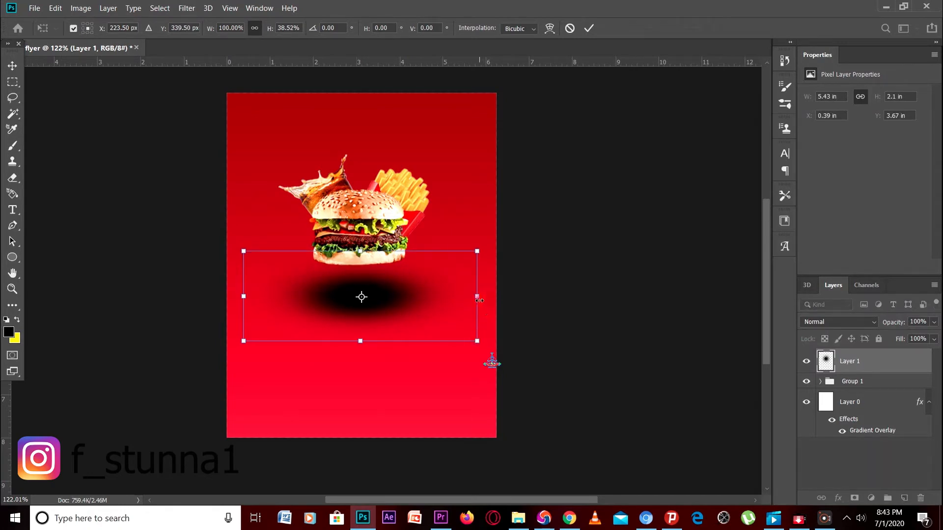
pyautogui.moveTo(480, 300); pyautogui.dragTo(496, 304)
pyautogui.moveTo(242, 298); pyautogui.dragTo(227, 297)
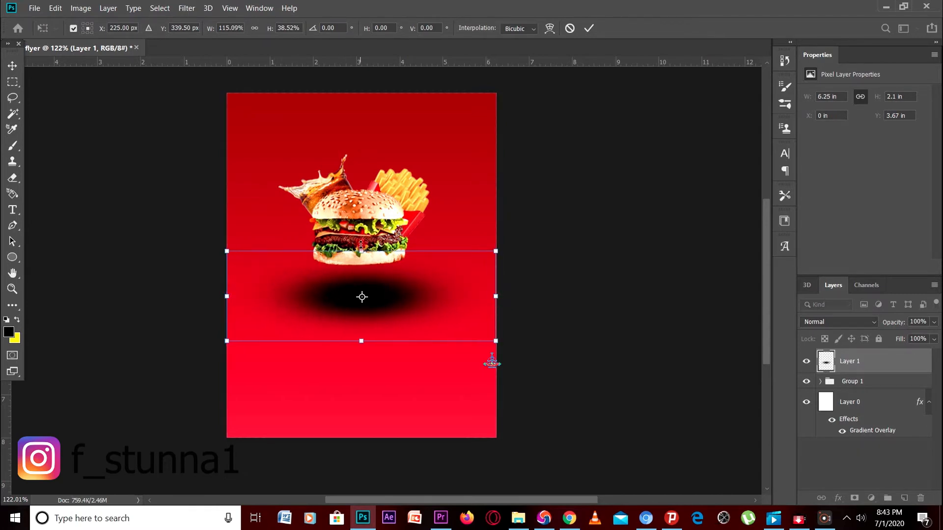
pyautogui.moveTo(361, 251); pyautogui.dragTo(378, 277)
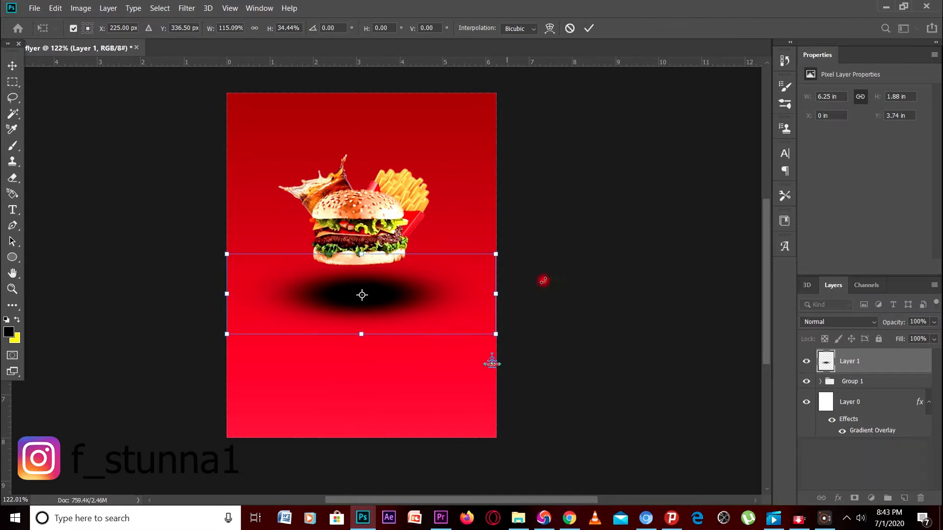
pyautogui.press('b')
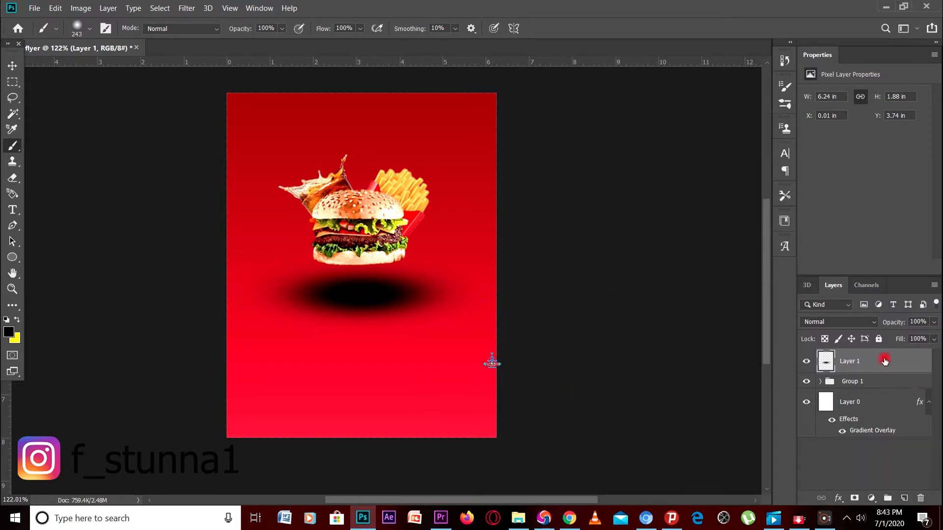
# Set the shadow layer's opacity to 73% and deselect it
pyautogui.click(933, 339)
pyautogui.moveTo(936, 339); pyautogui.dragTo(925, 337)
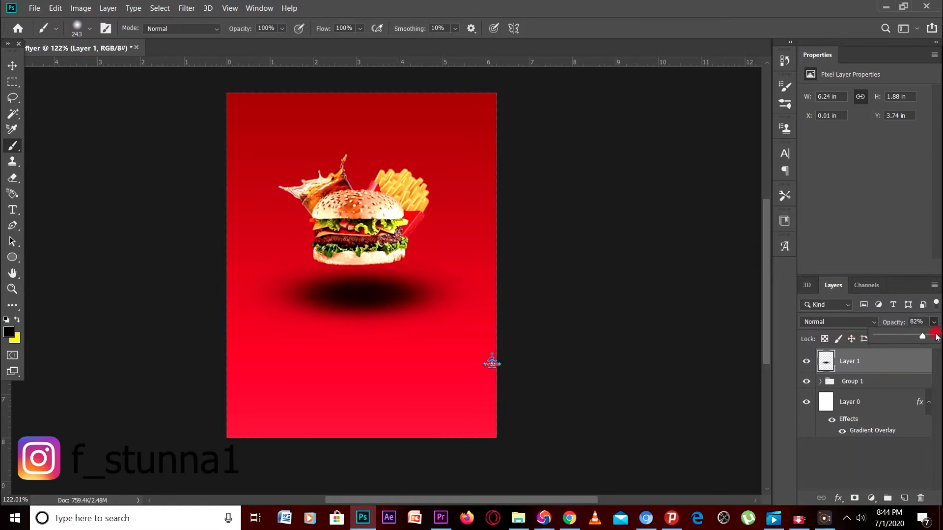
pyautogui.moveTo(920, 337); pyautogui.dragTo(919, 342)
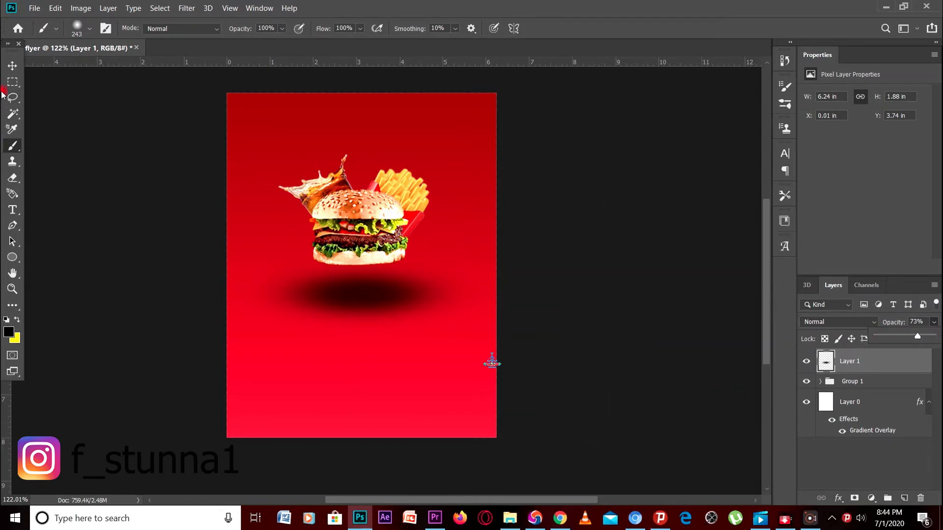
pyautogui.click(12, 64)
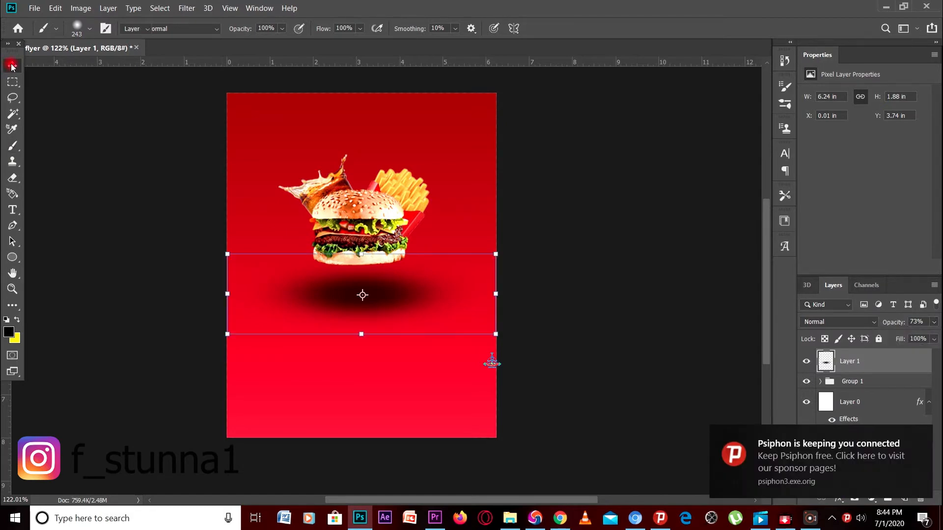
pyautogui.click(102, 306)
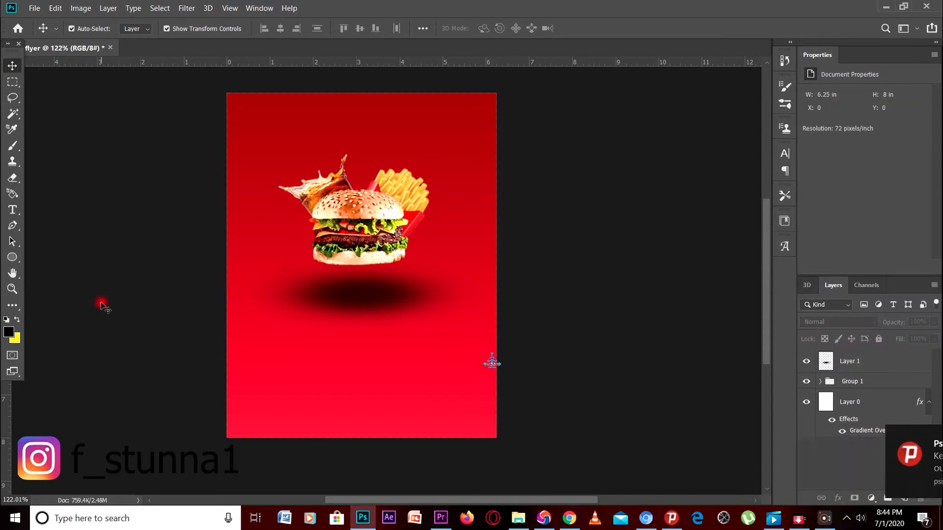
pyautogui.click(517, 516)
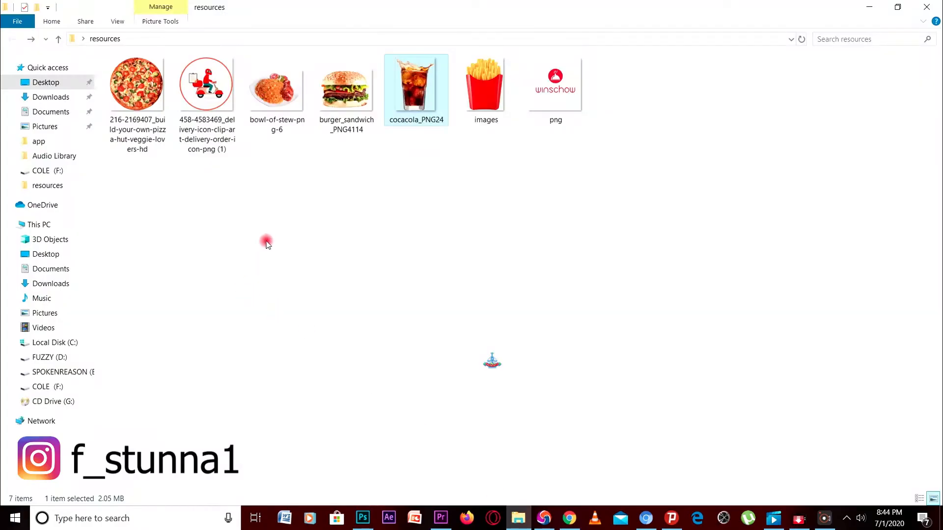
pyautogui.click(567, 91)
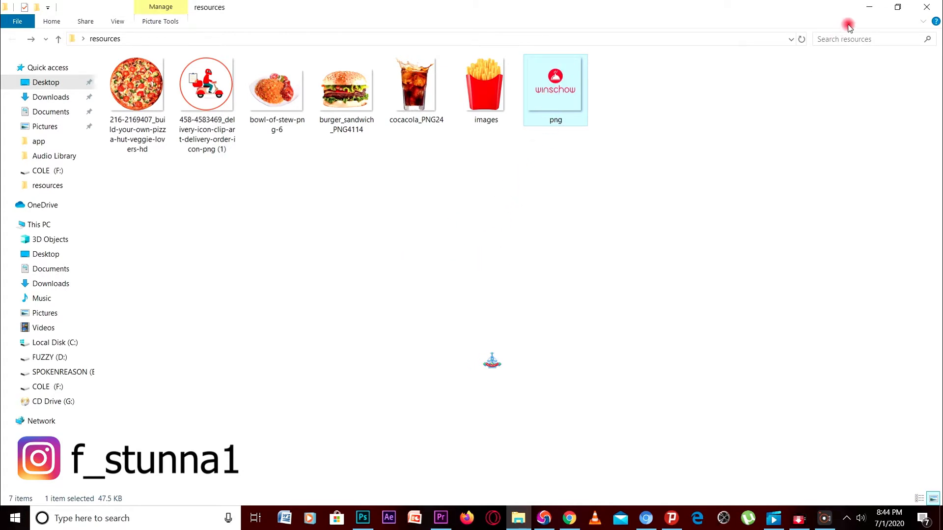
pyautogui.click(868, 10)
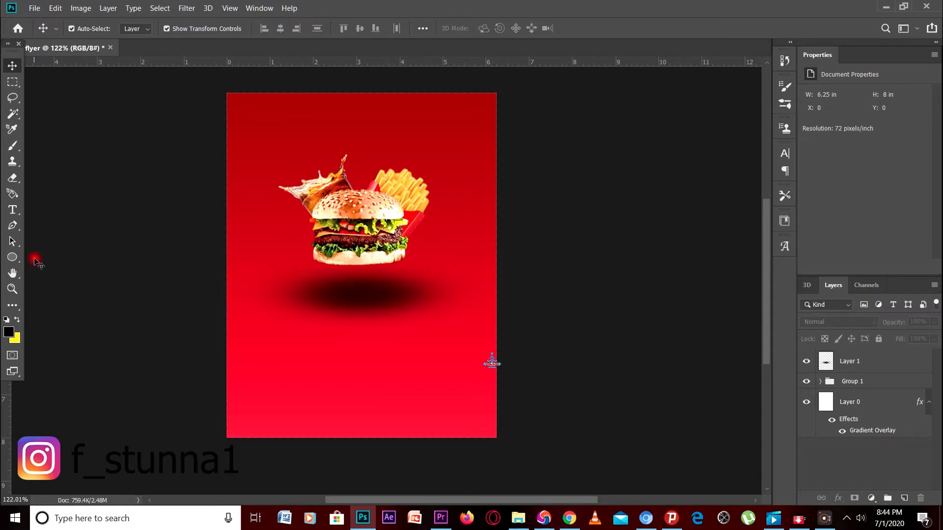
# Draw a white-filled ellipse with no stroke near the flyer's top-right corner
pyautogui.click(12, 259)
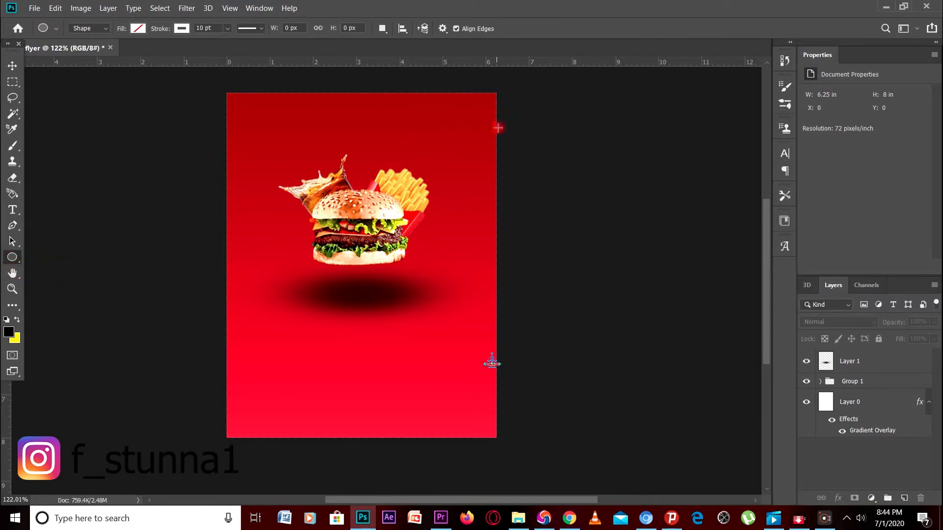
pyautogui.moveTo(427, 99); pyautogui.dragTo(496, 164)
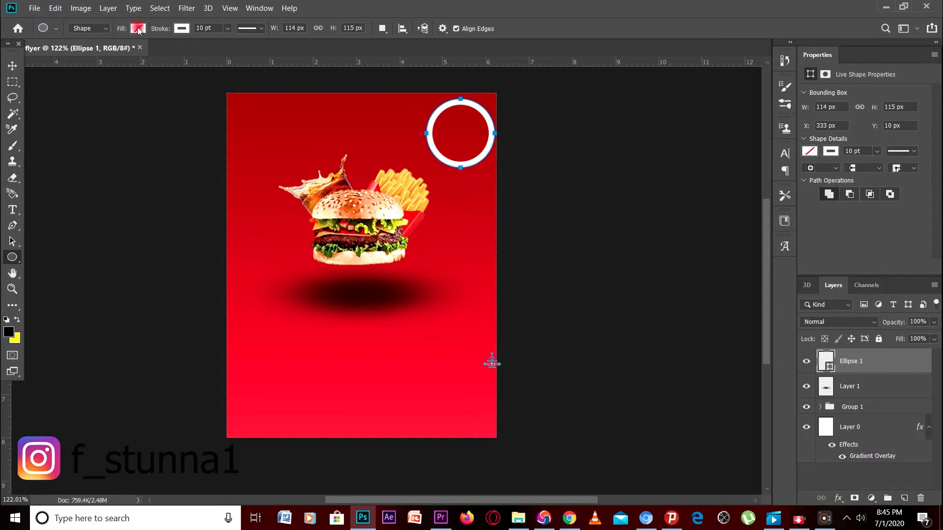
pyautogui.click(138, 29)
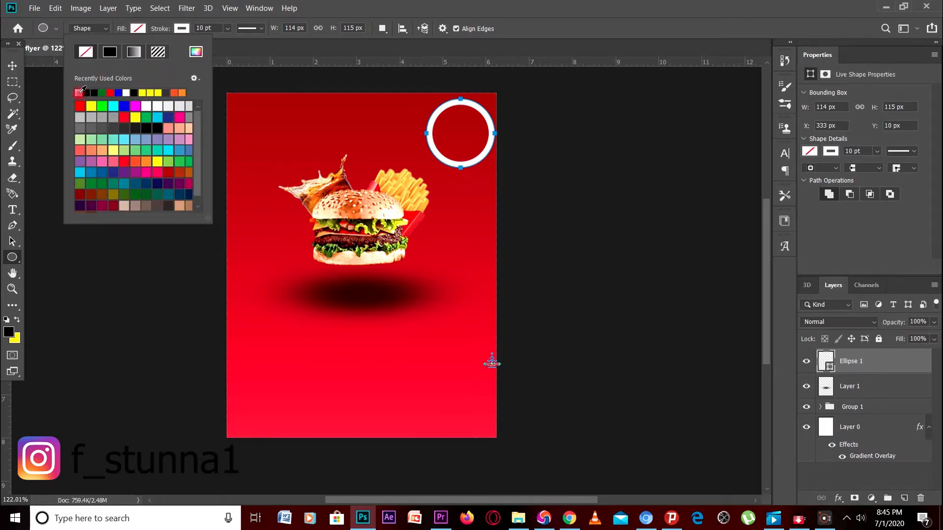
pyautogui.click(79, 92)
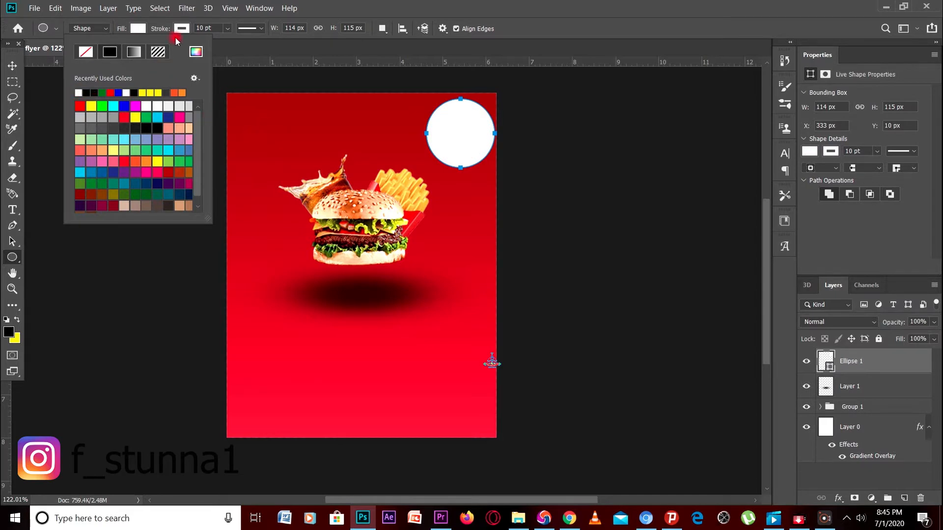
pyautogui.click(181, 28)
pyautogui.click(129, 52)
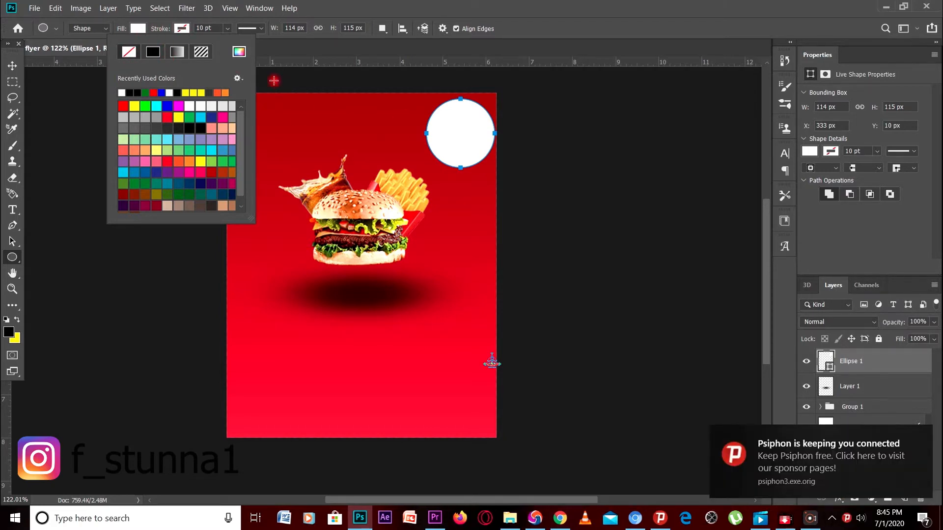
pyautogui.click(270, 47)
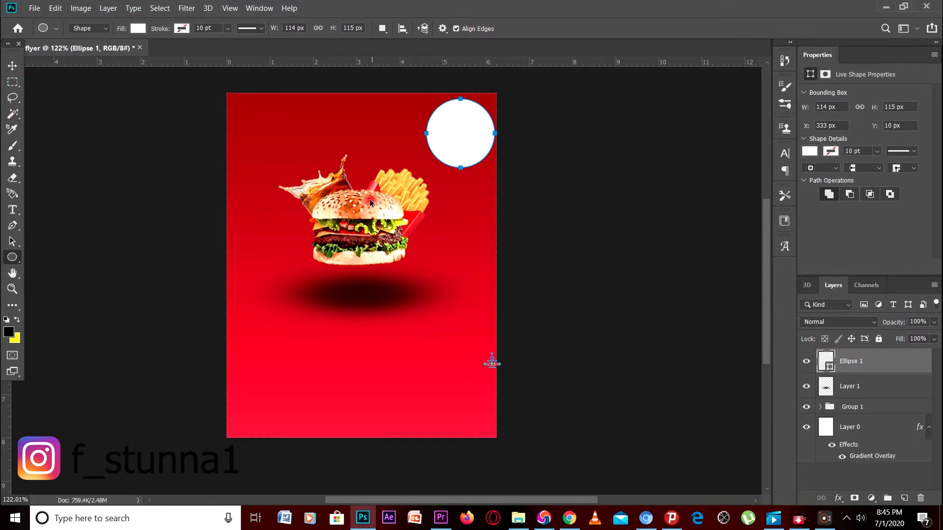
# Move the 114 × 115 px white circle into the top-right corner, partly off the page
pyautogui.hotkey('ctrl', 't')
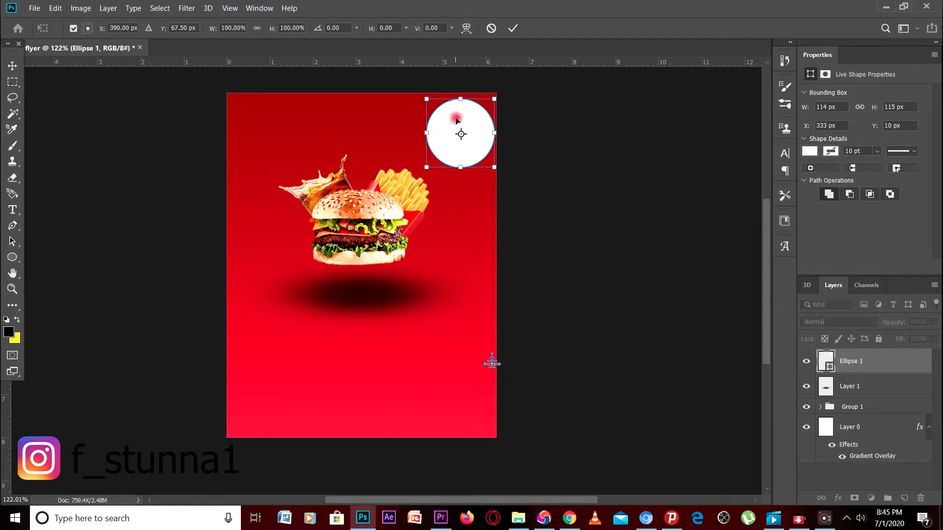
pyautogui.moveTo(458, 118); pyautogui.dragTo(479, 81)
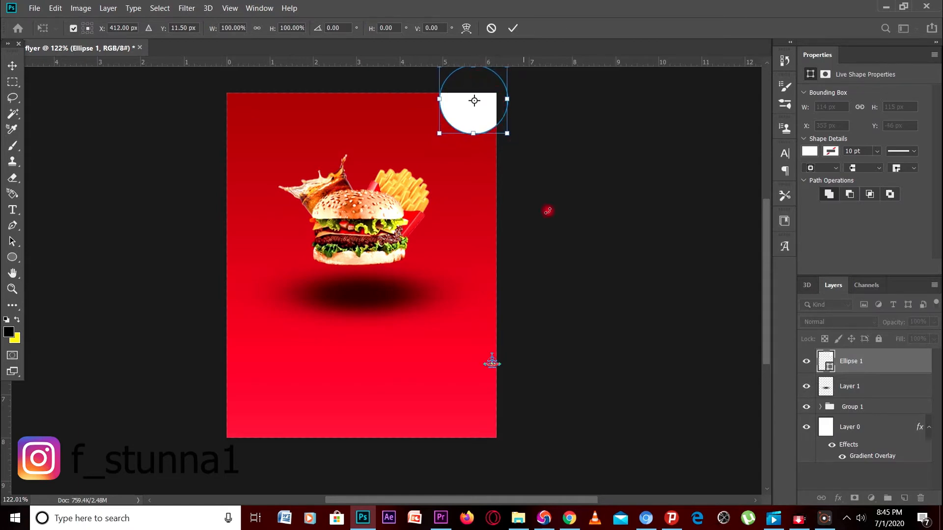
pyautogui.press('u')
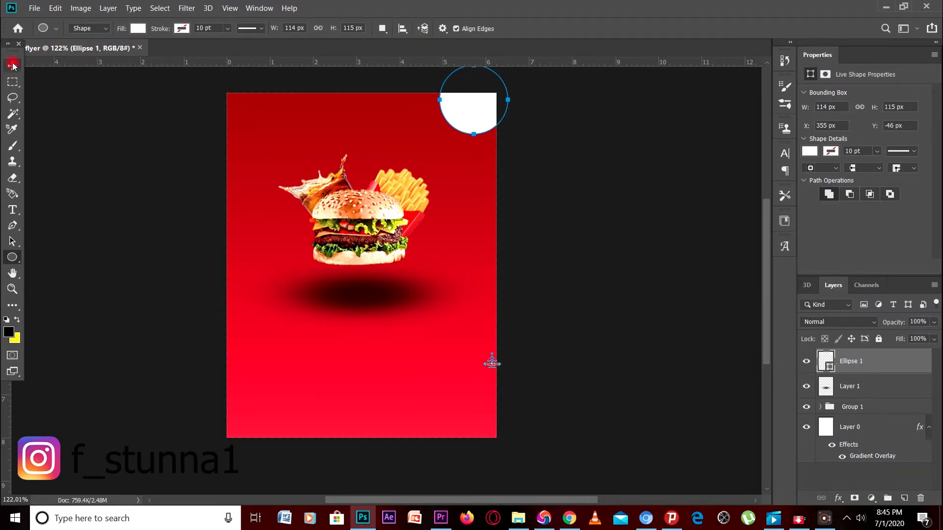
pyautogui.click(129, 184)
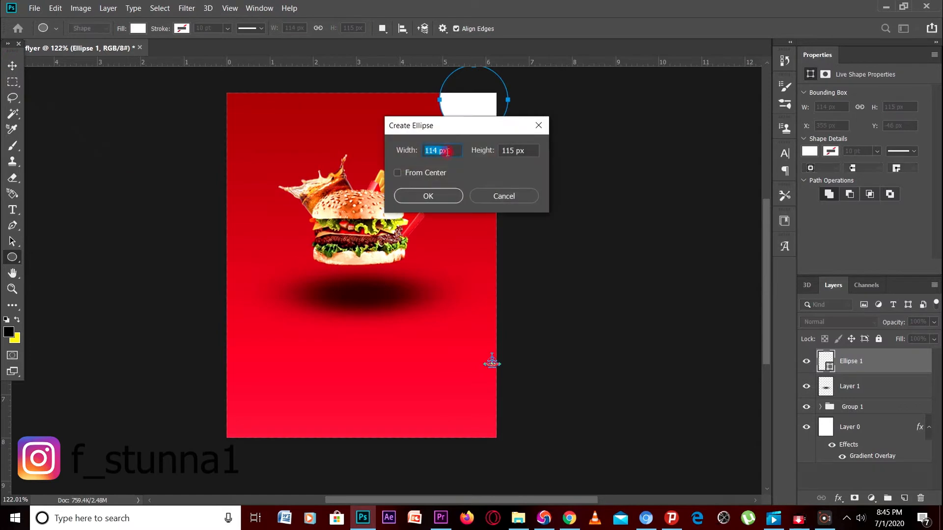
pyautogui.click(538, 126)
pyautogui.click(539, 126)
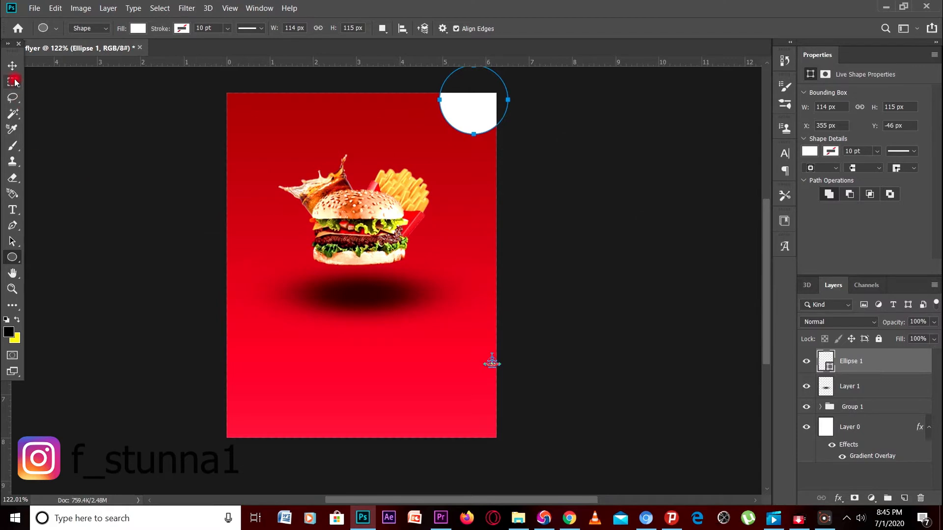
pyautogui.press('v')
pyautogui.click(88, 143)
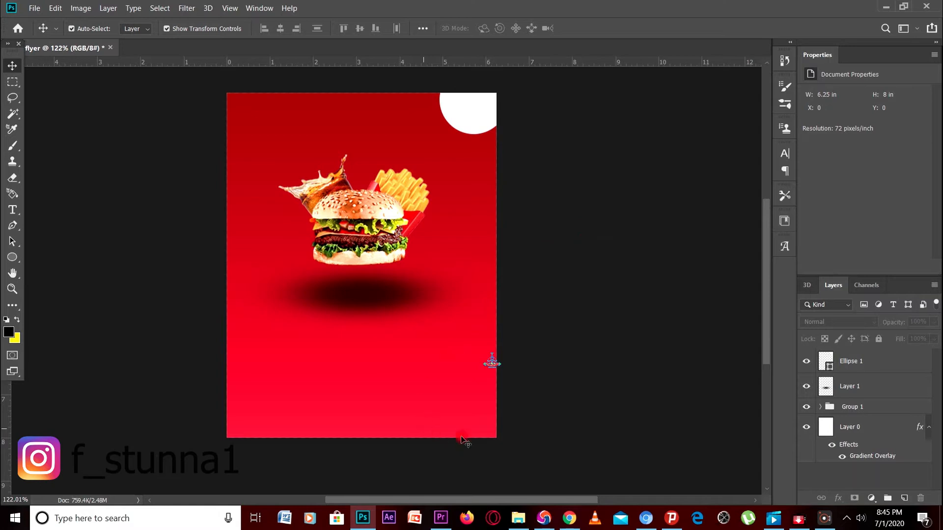
# From the resources folder, drag the winschow logo file 'png' over to Photoshop
pyautogui.moveTo(518, 525)
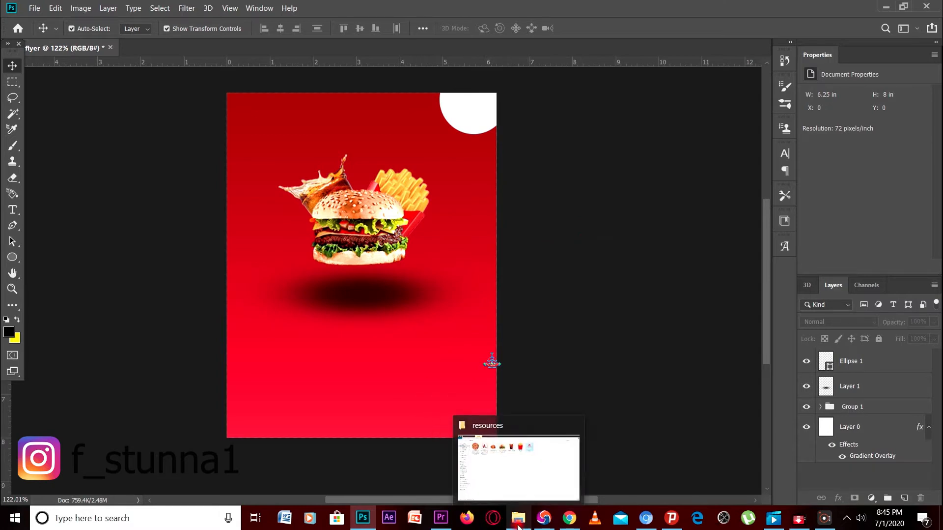
pyautogui.click(515, 463)
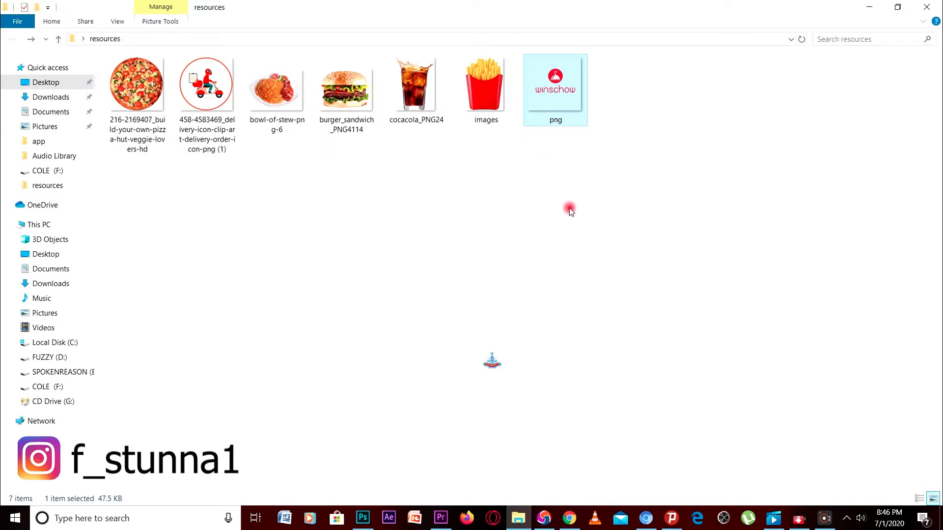
pyautogui.click(565, 186)
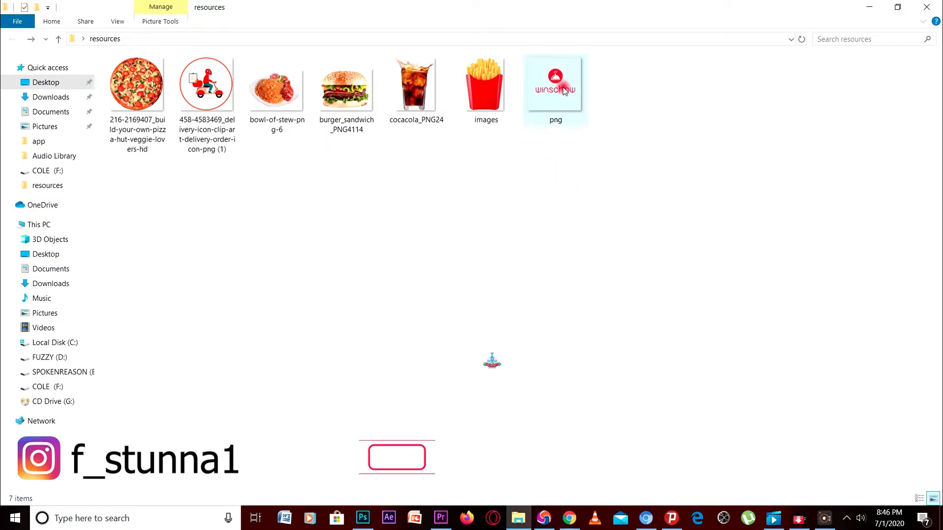
pyautogui.moveTo(564, 90); pyautogui.dragTo(406, 406)
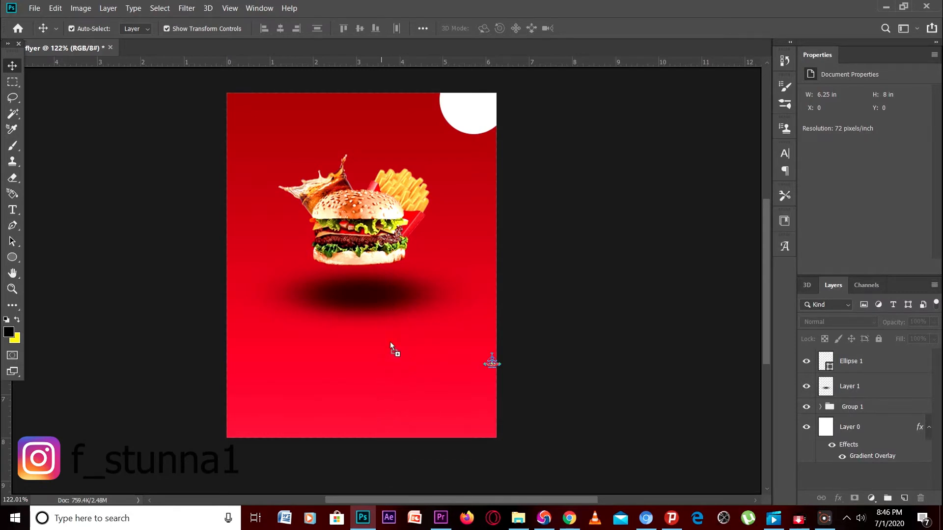
# Place the winschow logo and scale it down to fit inside the top-right white circle
pyautogui.moveTo(436, 168); pyautogui.dragTo(436, 158)
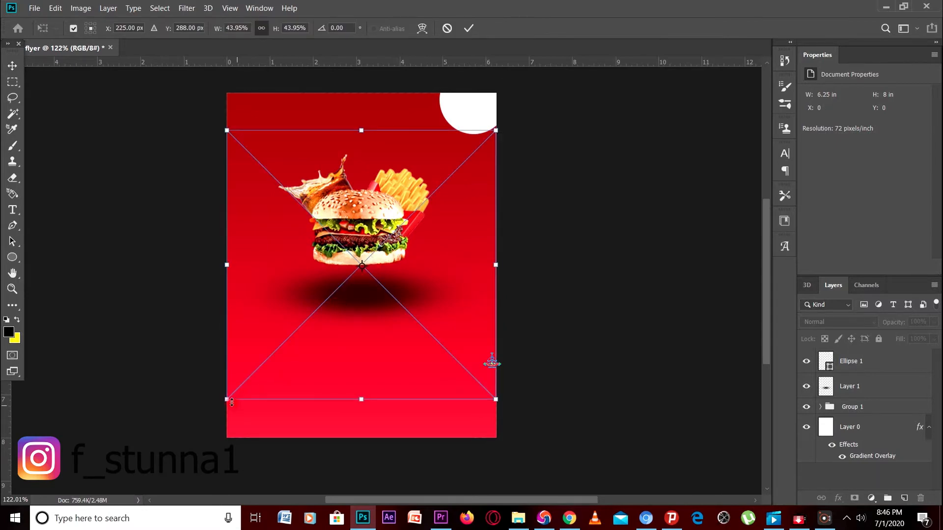
pyautogui.moveTo(229, 399); pyautogui.dragTo(379, 266)
pyautogui.click(923, 436)
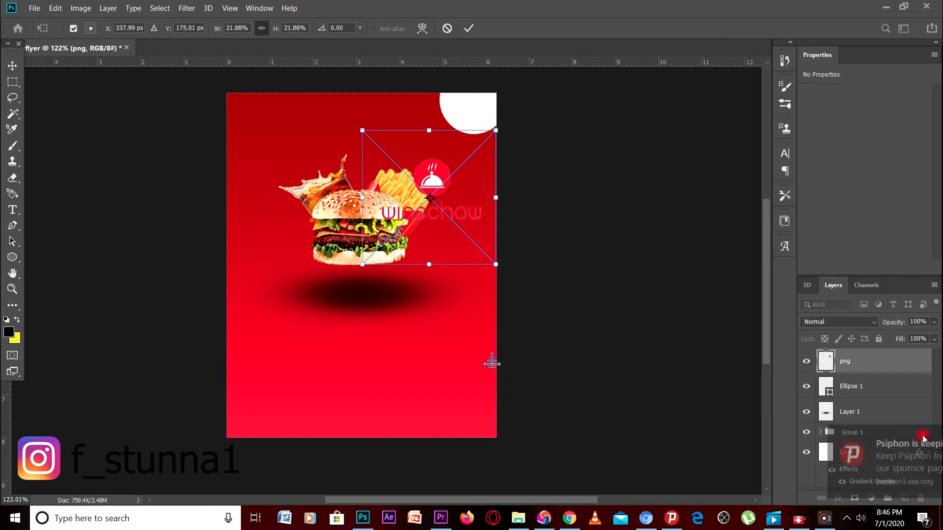
pyautogui.moveTo(497, 265); pyautogui.dragTo(451, 219)
pyautogui.moveTo(442, 178); pyautogui.dragTo(498, 127)
pyautogui.moveTo(416, 165); pyautogui.dragTo(434, 151)
pyautogui.moveTo(505, 78); pyautogui.dragTo(499, 85)
pyautogui.moveTo(432, 149)
pyautogui.mouseDown()
pyautogui.moveTo(450, 116)
pyautogui.moveTo(444, 139)
pyautogui.mouseUp()
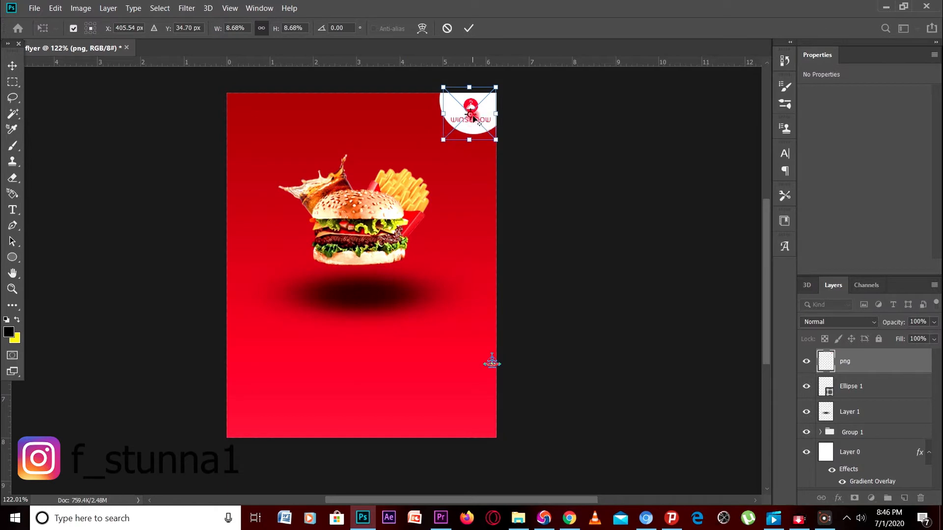
pyautogui.moveTo(496, 86); pyautogui.dragTo(495, 87)
pyautogui.moveTo(443, 138); pyautogui.dragTo(446, 137)
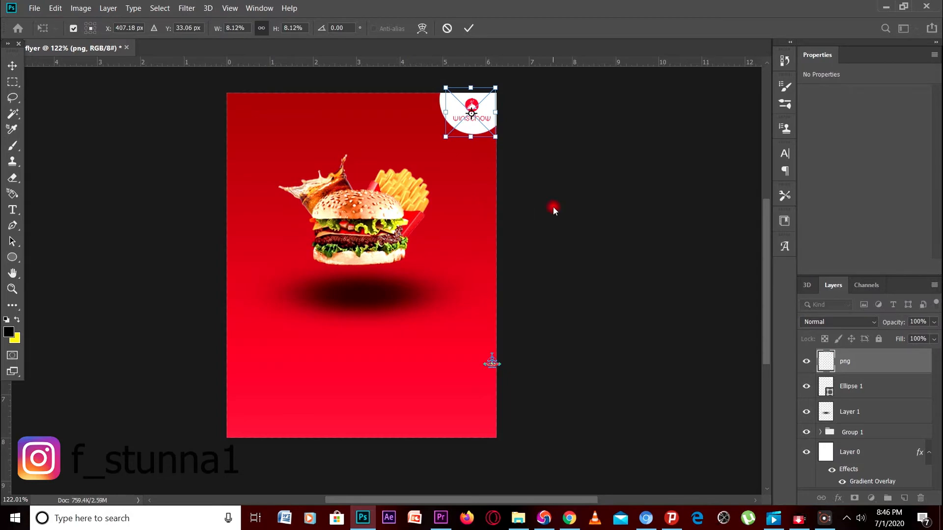
pyautogui.press('Return')
# Deselect the logo and bring the resources folder window back up
pyautogui.click(542, 179)
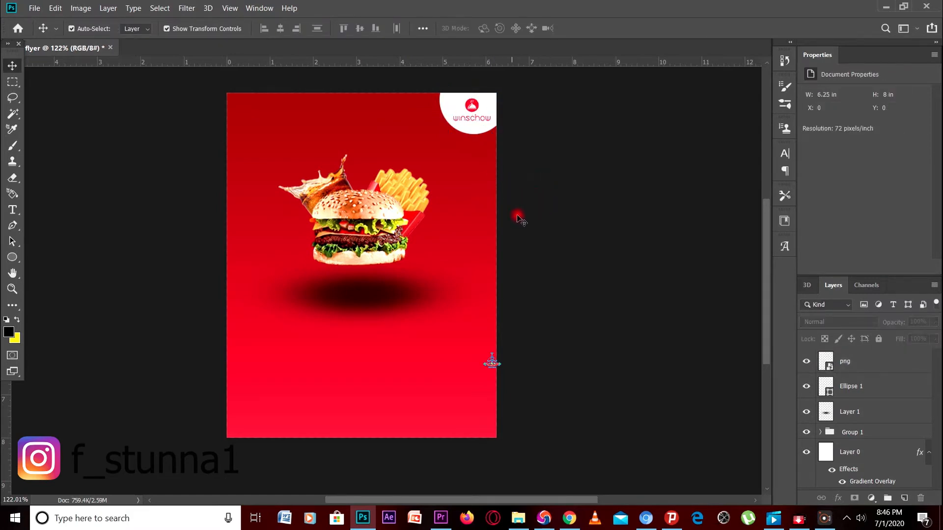
pyautogui.scroll(1, 520, 221)
pyautogui.scroll(-1, 520, 221)
pyautogui.click(518, 517)
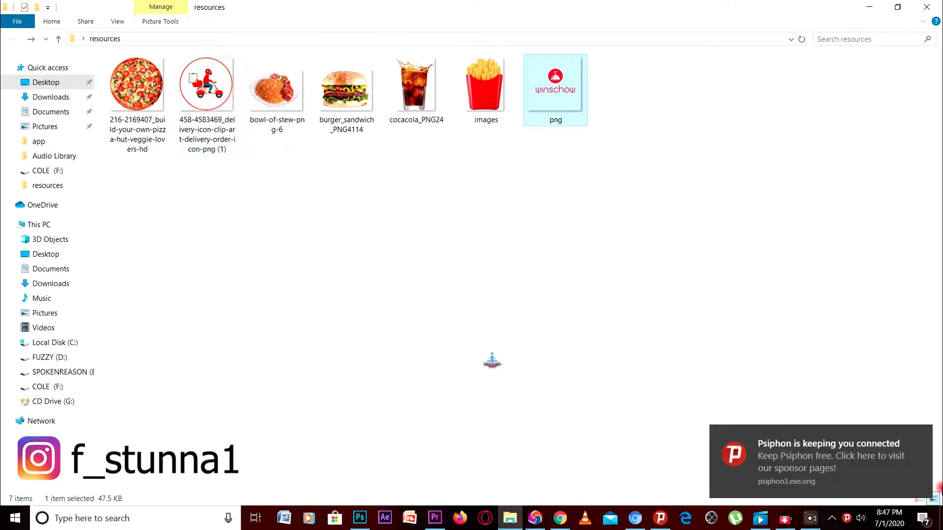
# Dismiss the connection notification and close the resources folder window
pyautogui.click(921, 436)
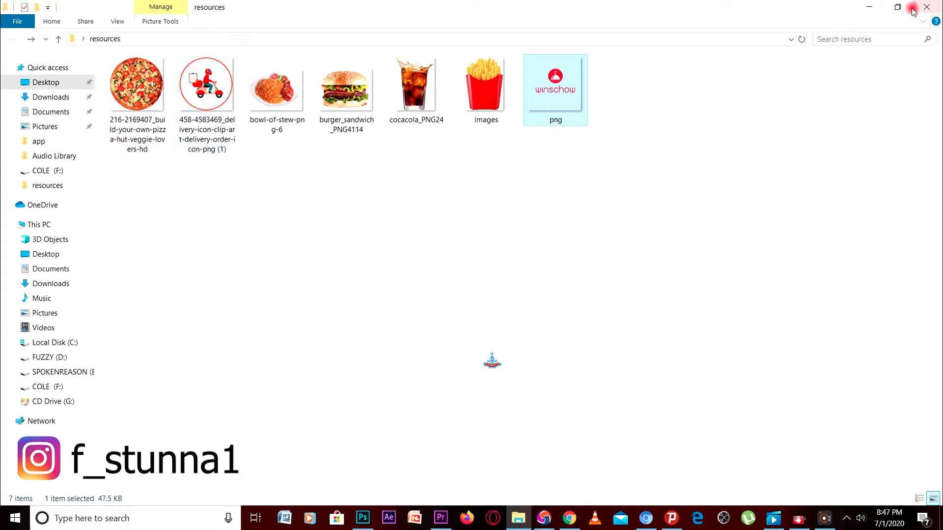
pyautogui.click(871, 5)
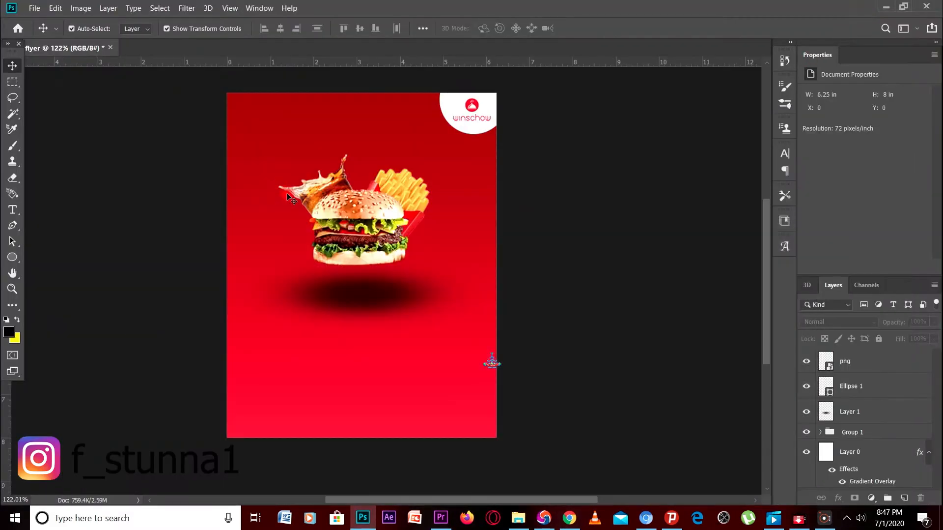
# Draw a second white-filled circle with no stroke near the top-left corner
pyautogui.click(11, 256)
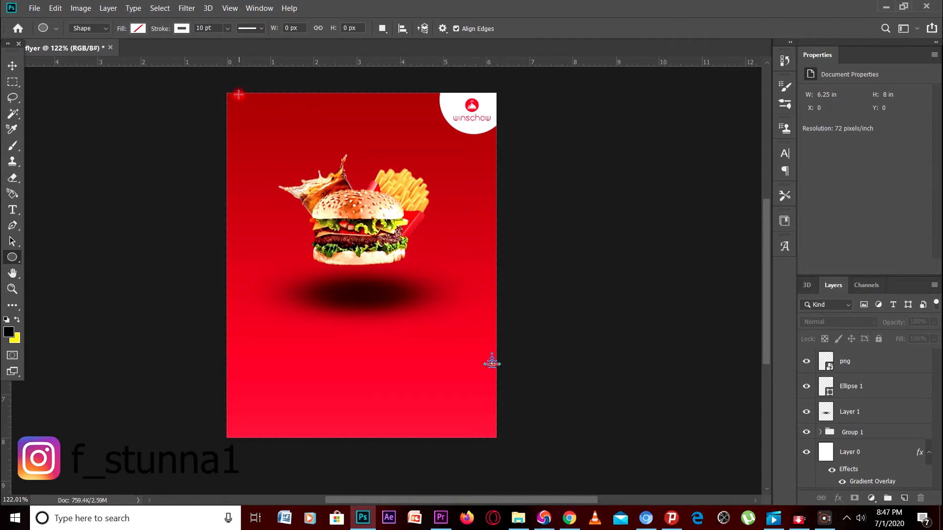
pyautogui.moveTo(239, 95)
pyautogui.mouseDown()
pyautogui.moveTo(238, 147)
pyautogui.moveTo(301, 158)
pyautogui.mouseUp()
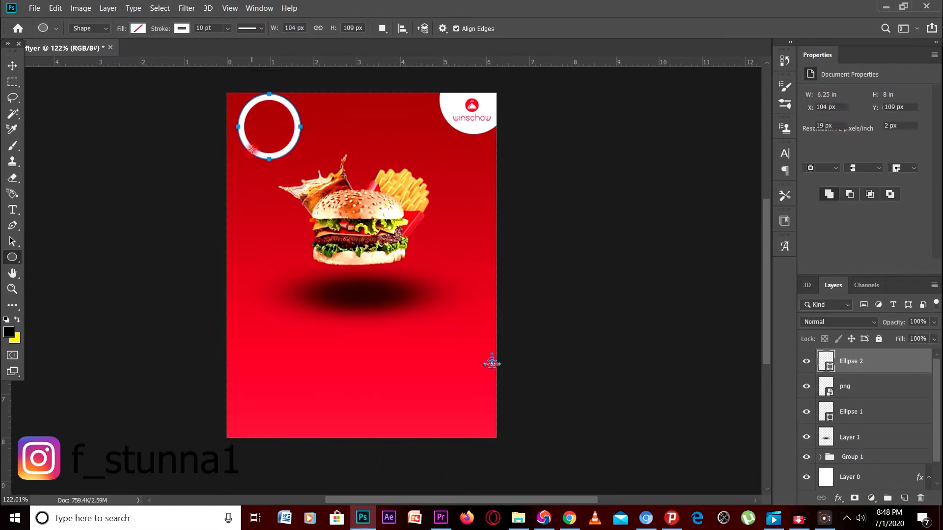
pyautogui.click(142, 30)
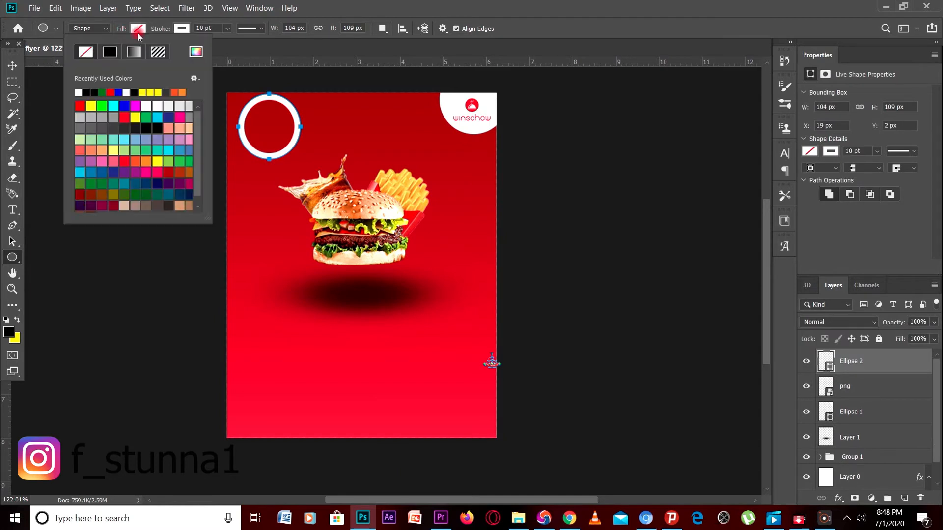
pyautogui.click(79, 92)
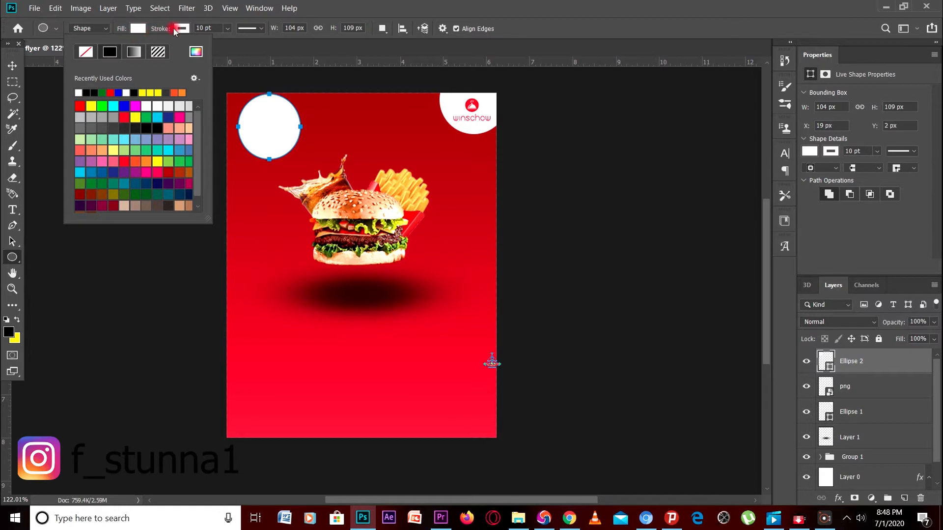
pyautogui.click(183, 29)
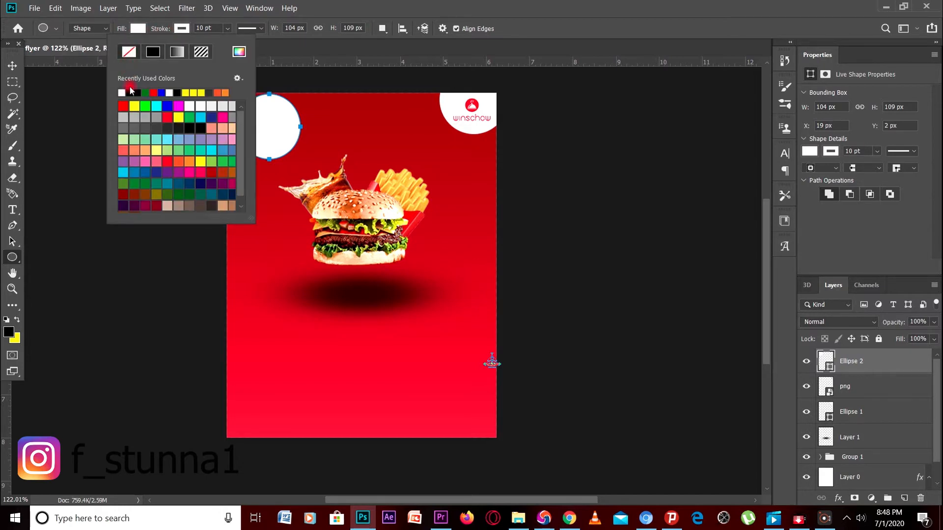
pyautogui.click(159, 20)
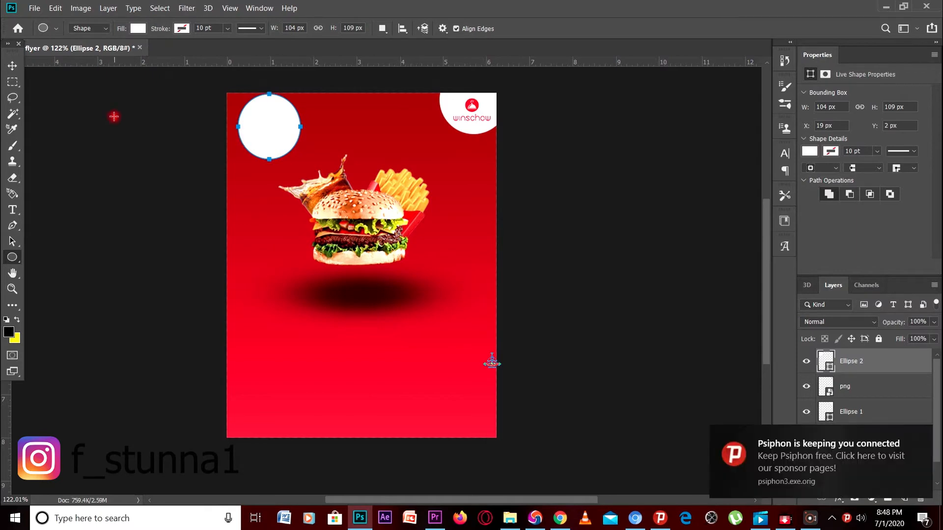
# Resize Ellipse 2 to about 94 × 92 px, fit it into the top-left corner, then deselect
pyautogui.hotkey('ctrl', 't')
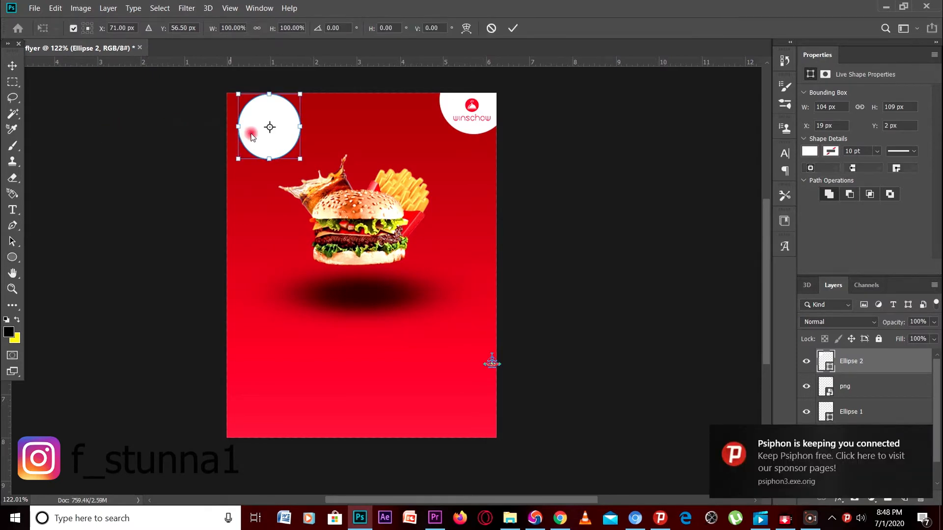
pyautogui.moveTo(261, 119); pyautogui.dragTo(250, 118)
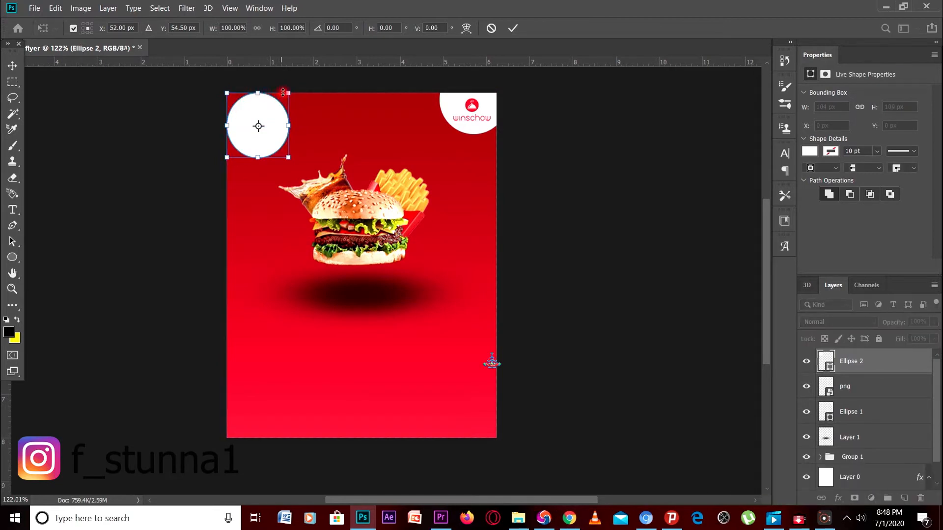
pyautogui.moveTo(287, 91); pyautogui.dragTo(287, 97)
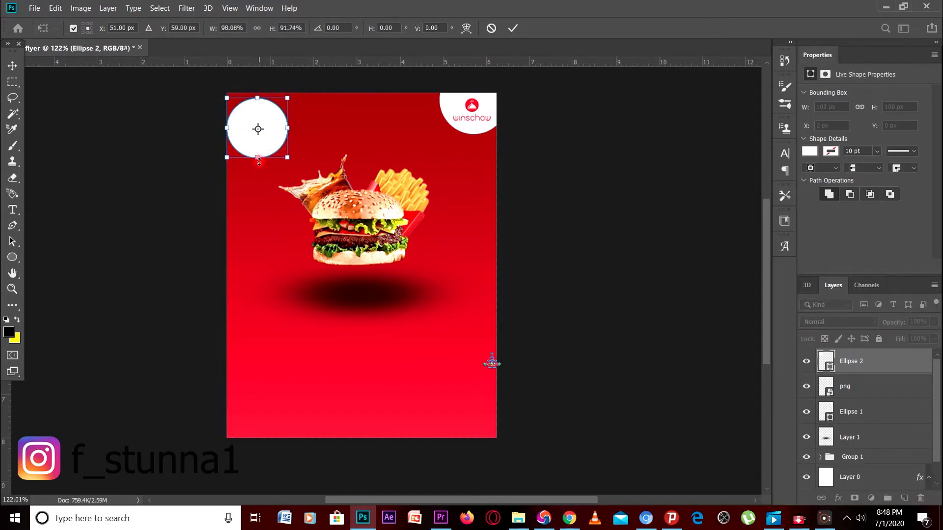
pyautogui.moveTo(259, 158); pyautogui.dragTo(258, 153)
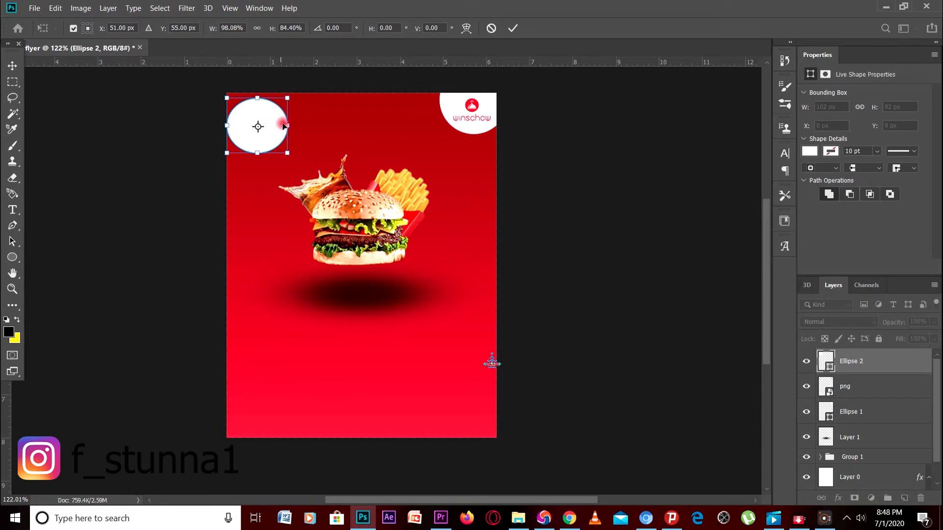
pyautogui.moveTo(284, 123); pyautogui.dragTo(273, 105)
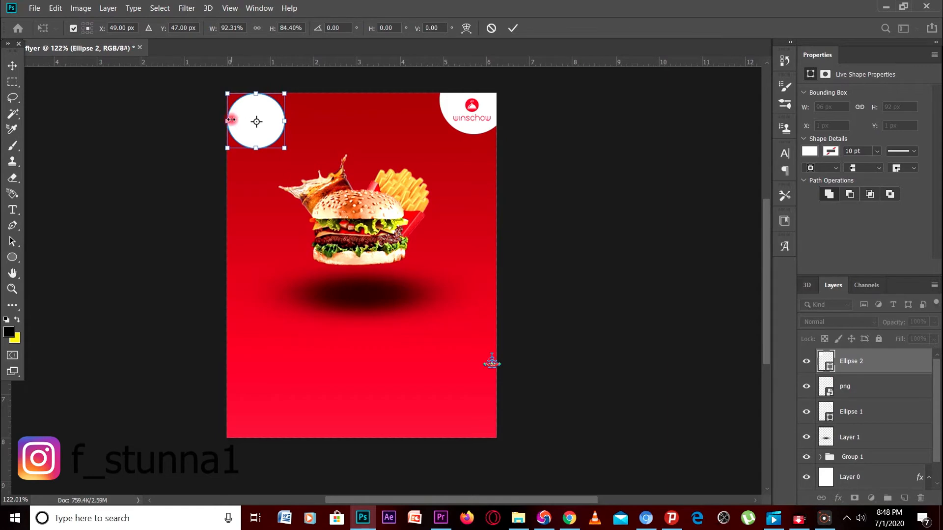
pyautogui.moveTo(279, 121); pyautogui.dragTo(280, 119)
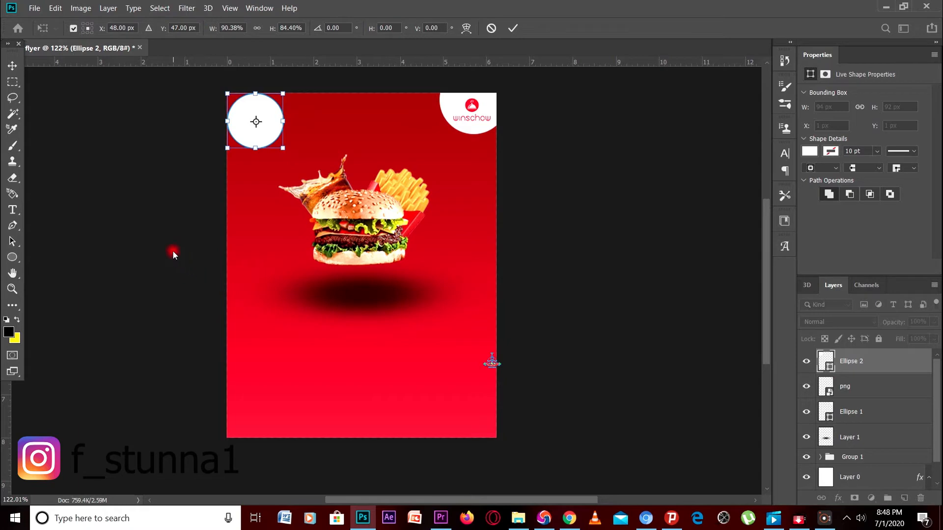
pyautogui.press('Return')
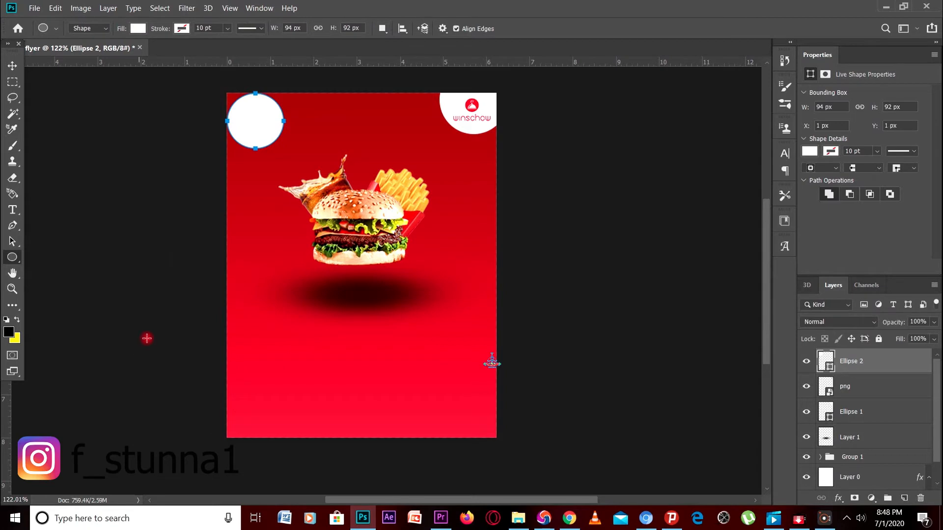
pyautogui.click(148, 338)
pyautogui.click(519, 128)
pyautogui.click(13, 66)
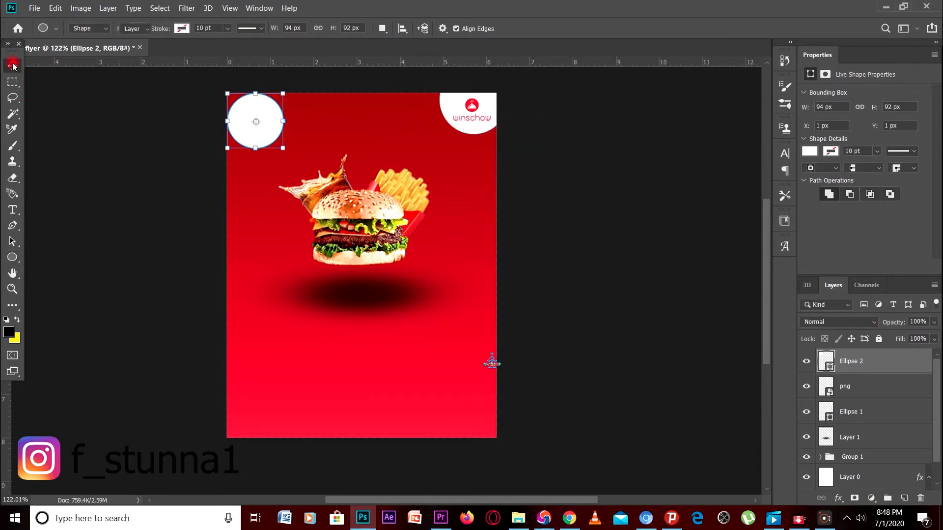
pyautogui.click(109, 125)
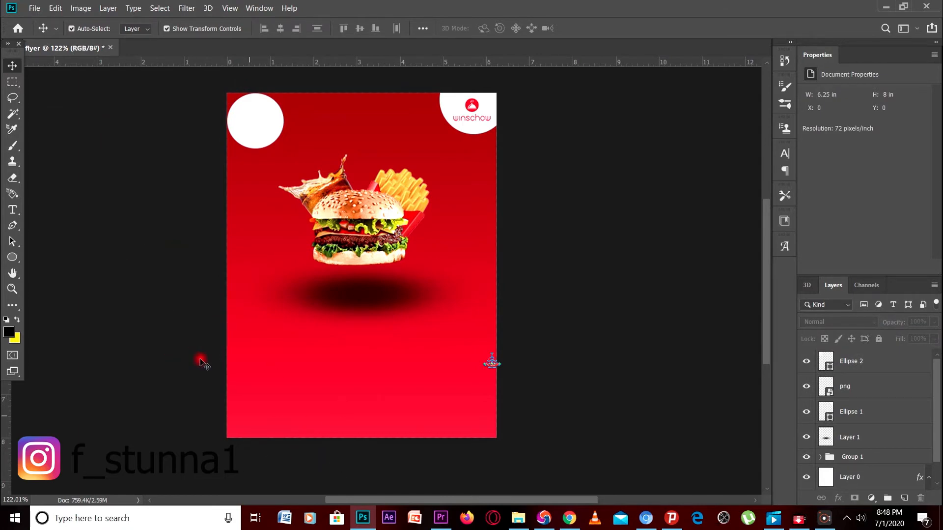
# Drag the delivery scooter icon PNG from the resources folder onto the flyer
pyautogui.click(519, 517)
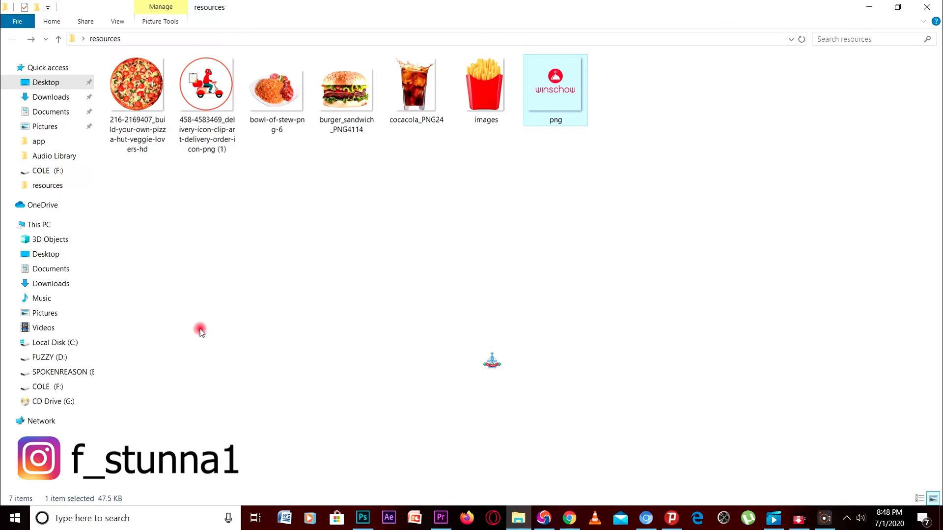
pyautogui.moveTo(209, 76); pyautogui.dragTo(260, 238)
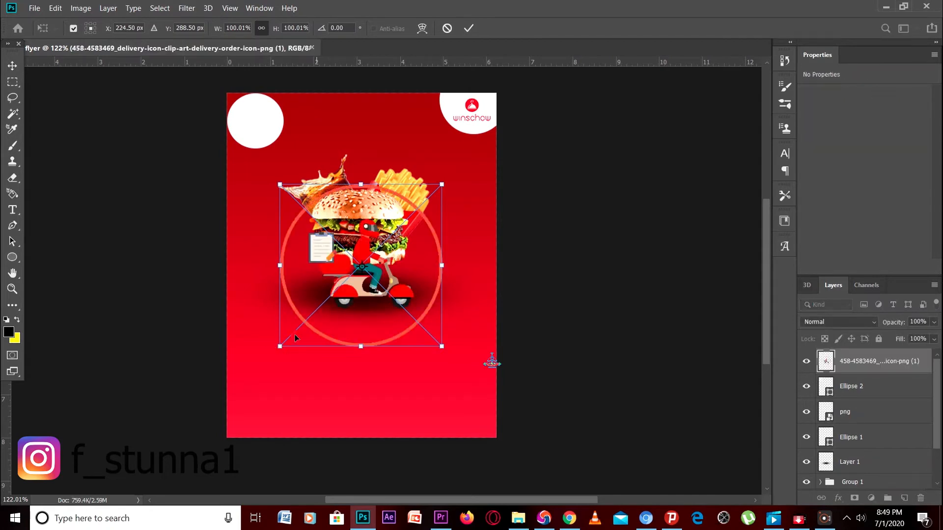
# Scale the delivery scooter icon to about 32% and fit it inside the top-left white circle
pyautogui.moveTo(279, 344); pyautogui.dragTo(376, 250)
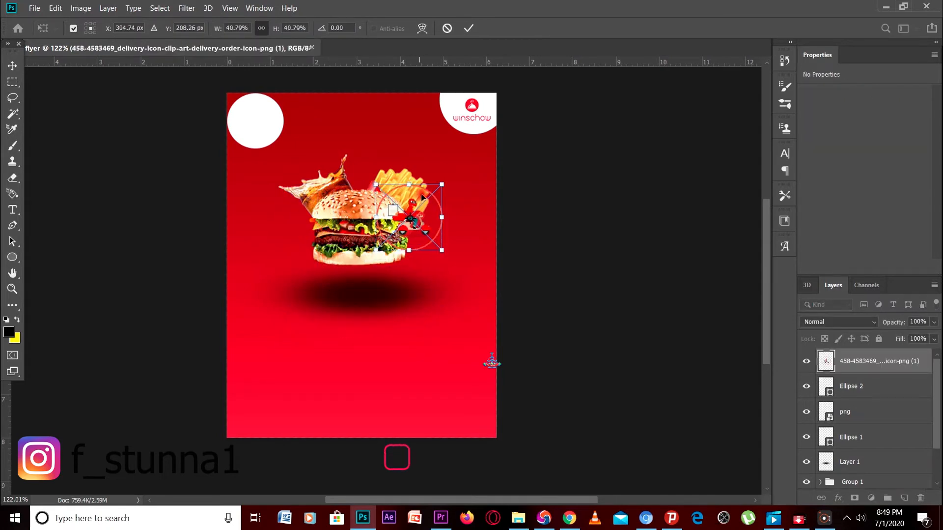
pyautogui.moveTo(442, 183); pyautogui.dragTo(272, 117)
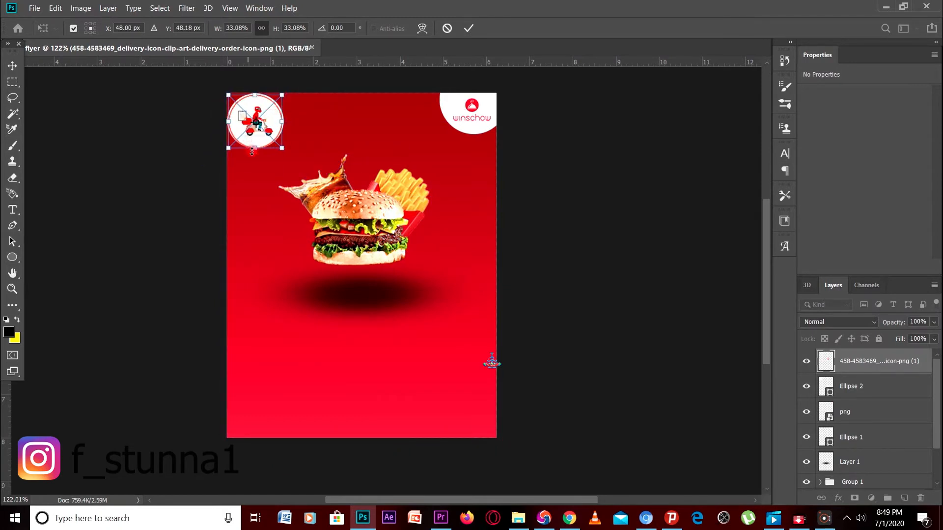
pyautogui.moveTo(256, 150); pyautogui.dragTo(280, 147)
pyautogui.moveTo(229, 123); pyautogui.dragTo(231, 97)
pyautogui.moveTo(265, 124); pyautogui.dragTo(265, 123)
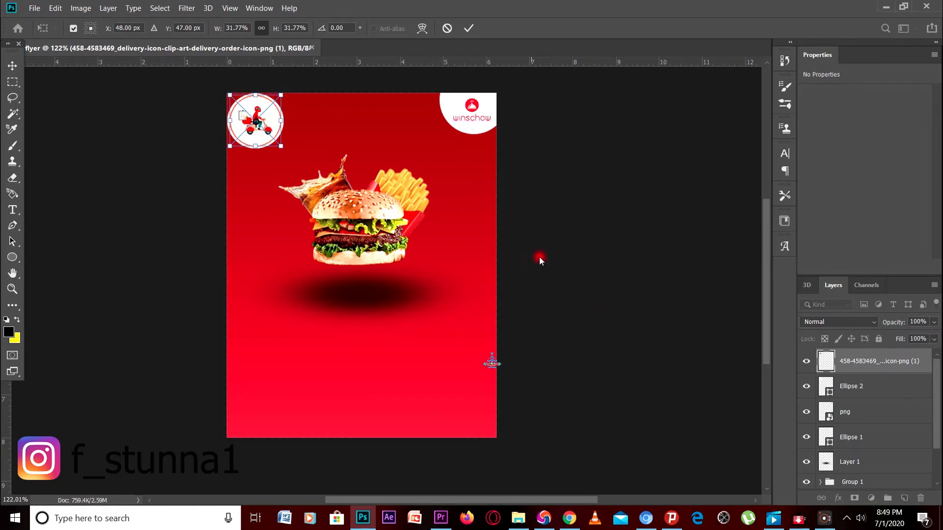
# Commit the icon's size and position, deselect it, and return to the resources folder
pyautogui.click(551, 265)
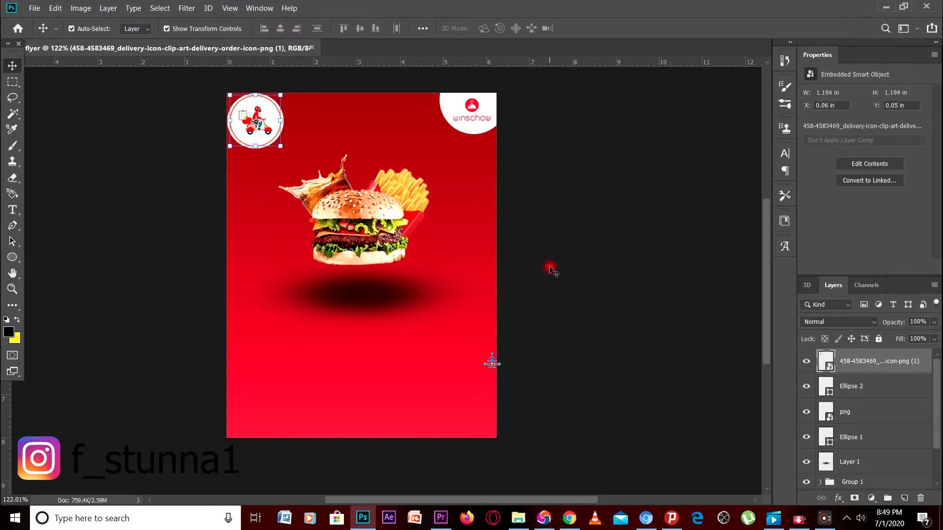
pyautogui.click(551, 269)
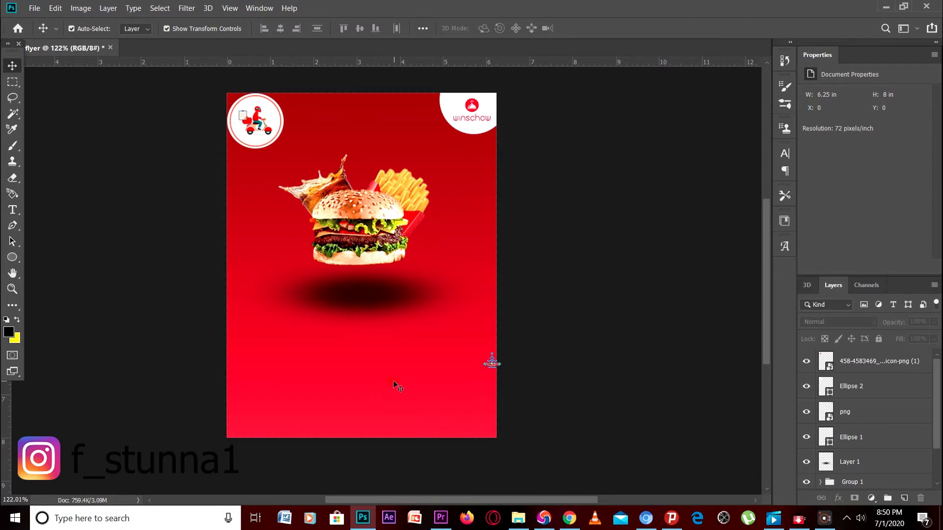
pyautogui.click(544, 314)
pyautogui.click(510, 517)
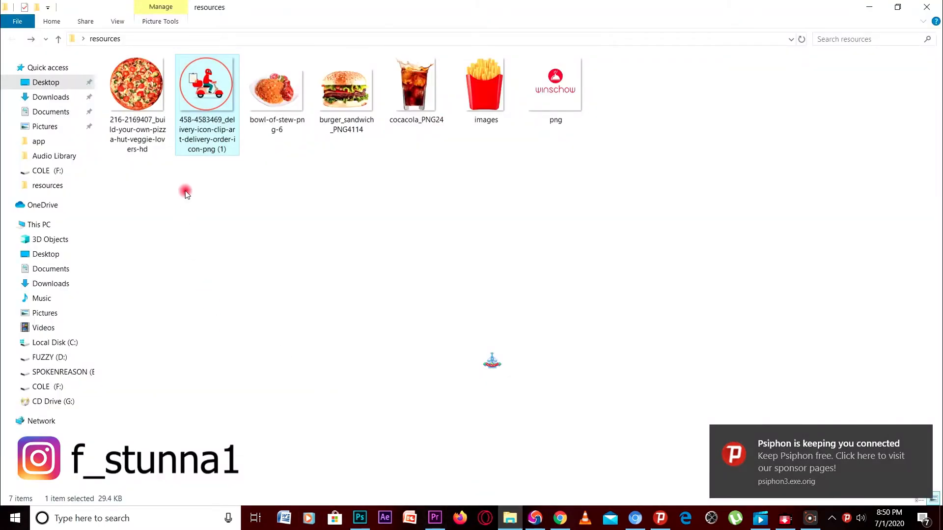
# Close the Psiphon connection toast and bring the Photoshop flyer back to the front
pyautogui.click(923, 436)
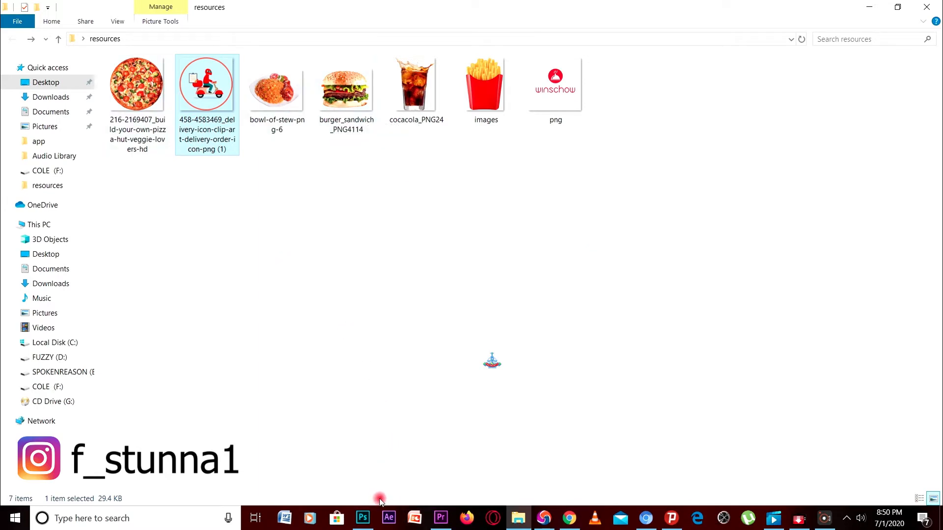
pyautogui.click(366, 517)
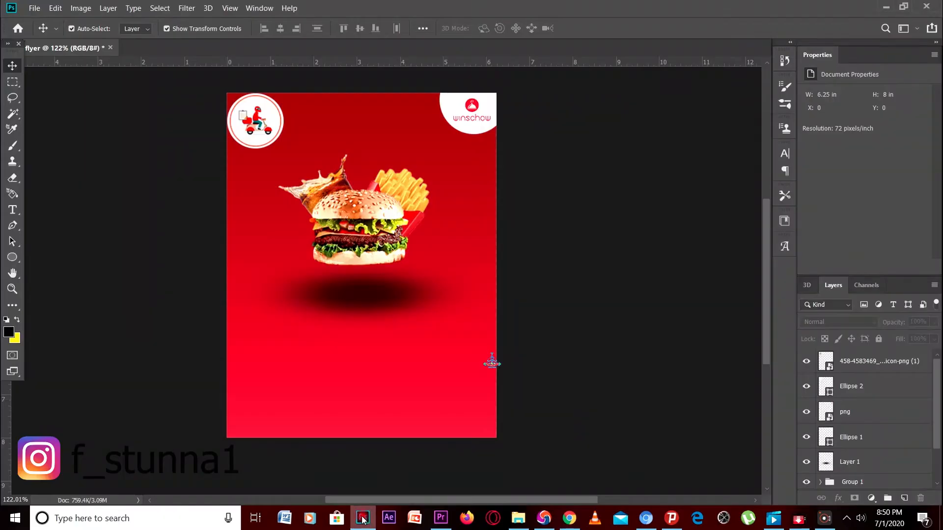
# Draw a roughly 112 × 110 px white-filled circle (Ellipse 3) on the flyer's lower left
pyautogui.click(11, 256)
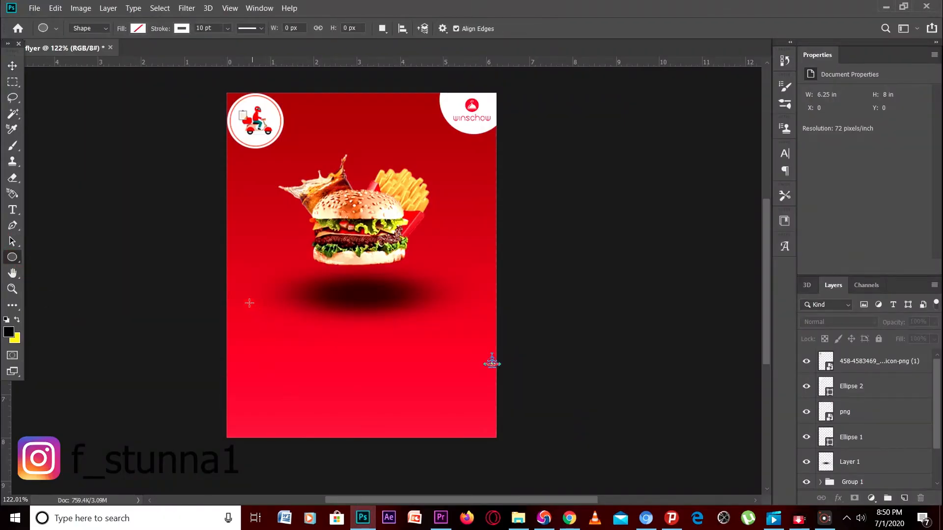
pyautogui.moveTo(249, 301)
pyautogui.mouseDown()
pyautogui.moveTo(282, 354)
pyautogui.moveTo(314, 367)
pyautogui.mouseUp()
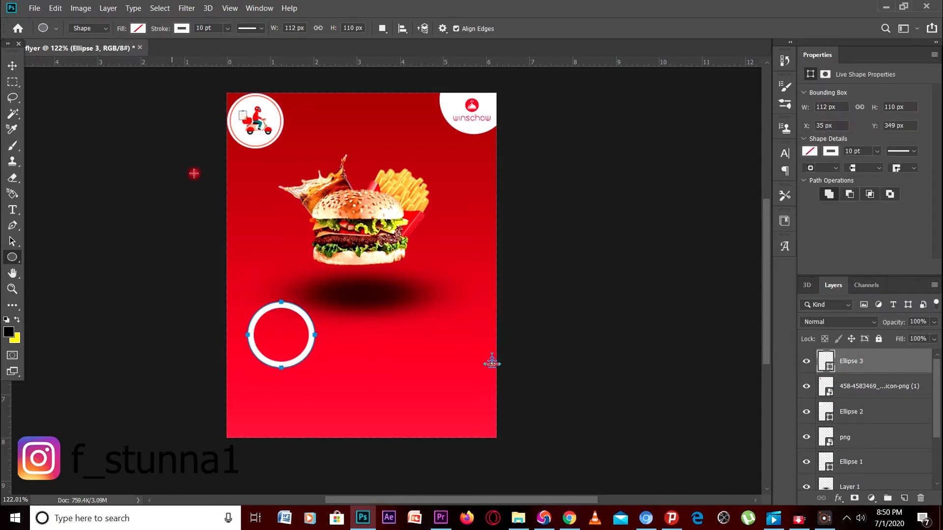
pyautogui.click(138, 28)
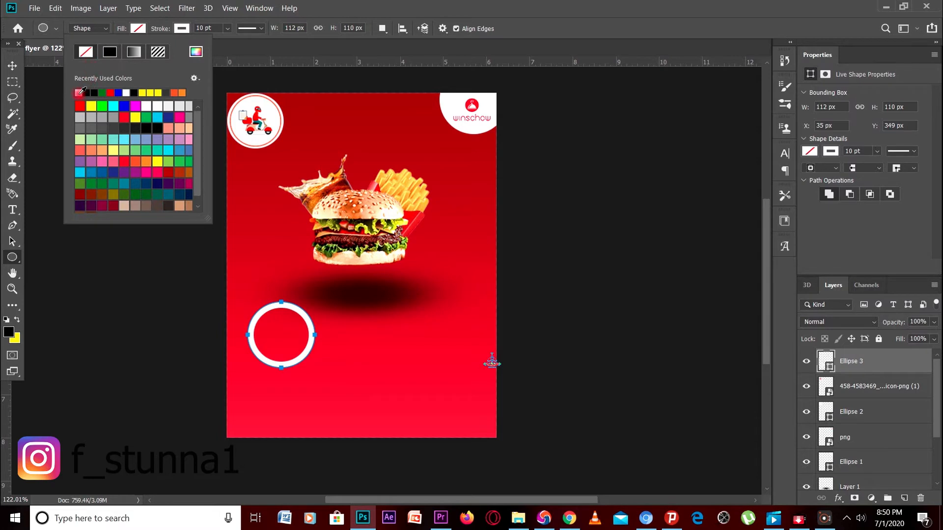
pyautogui.click(78, 92)
pyautogui.click(182, 28)
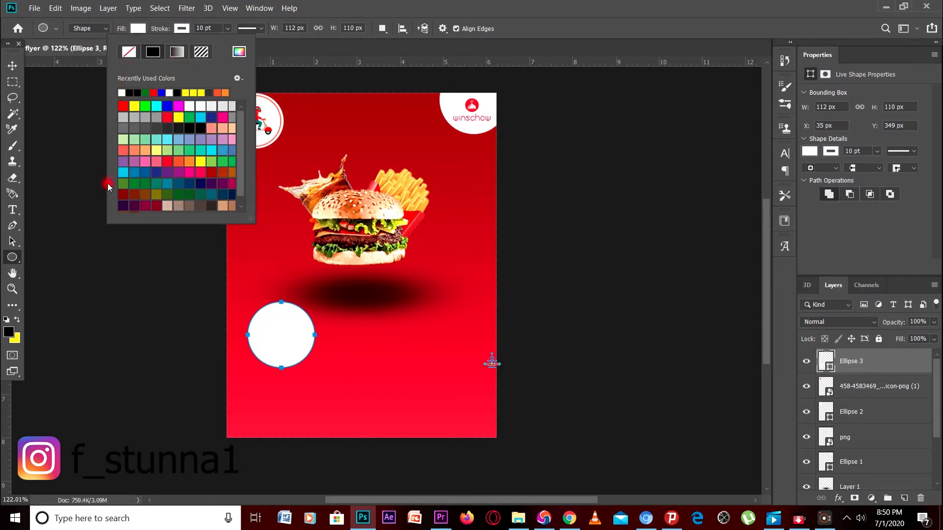
pyautogui.click(275, 42)
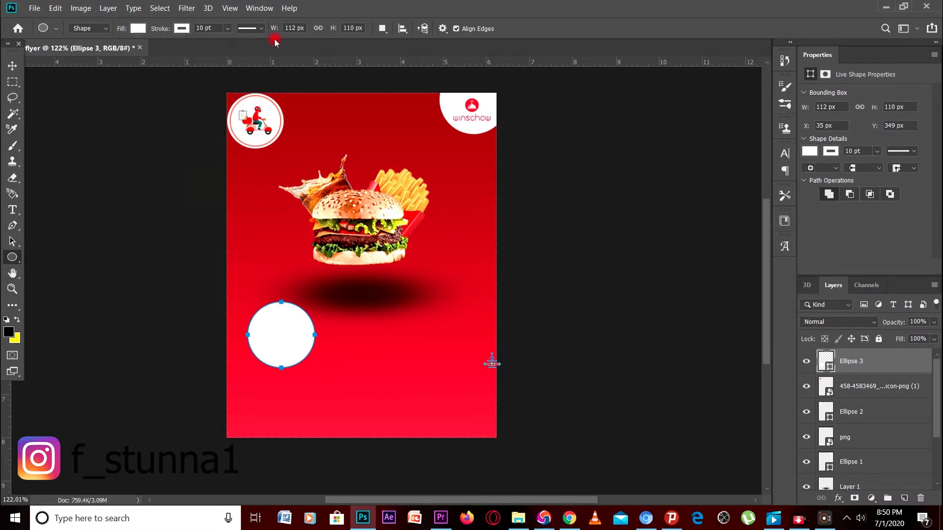
# Move Ellipse 3 to the flyer's left edge beside the burger and resize it to 103 × 103 px
pyautogui.click(12, 66)
pyautogui.moveTo(278, 308); pyautogui.dragTo(258, 261)
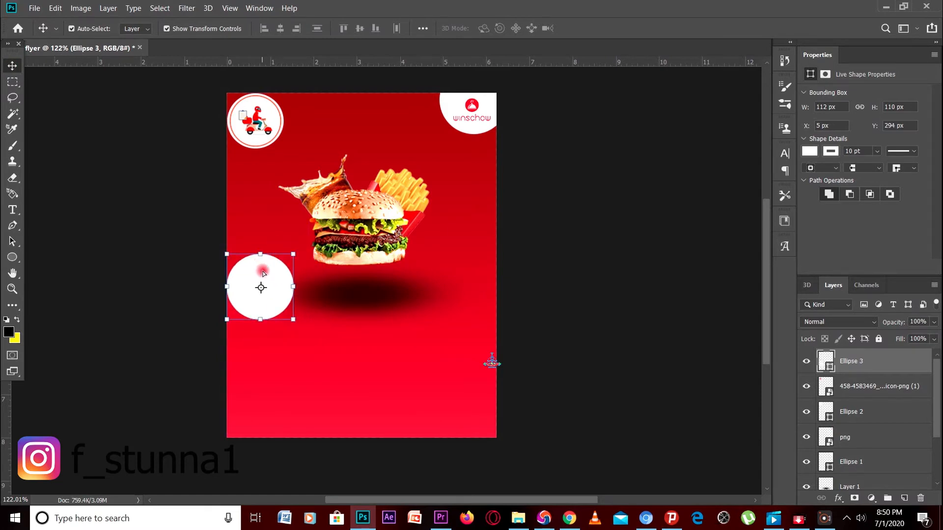
pyautogui.moveTo(227, 320); pyautogui.dragTo(230, 314)
pyautogui.moveTo(291, 253); pyautogui.dragTo(288, 254)
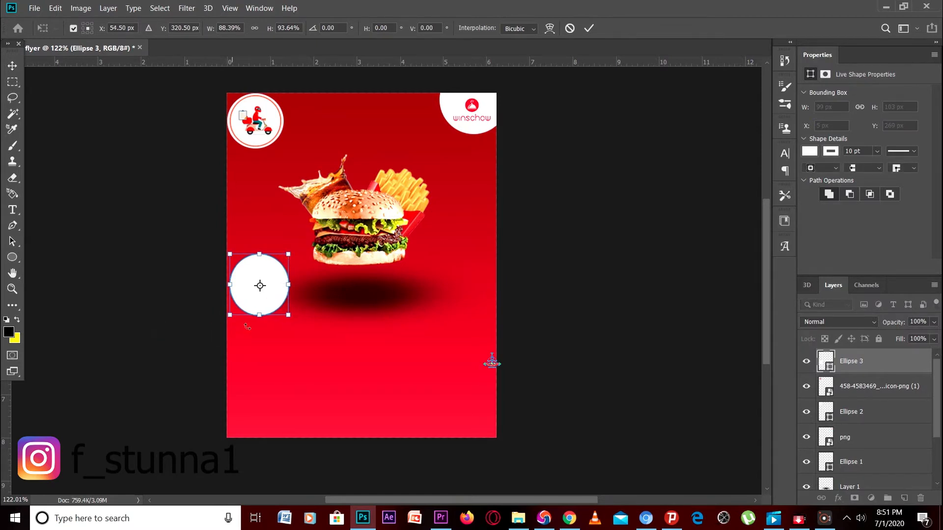
pyautogui.moveTo(289, 284); pyautogui.dragTo(291, 284)
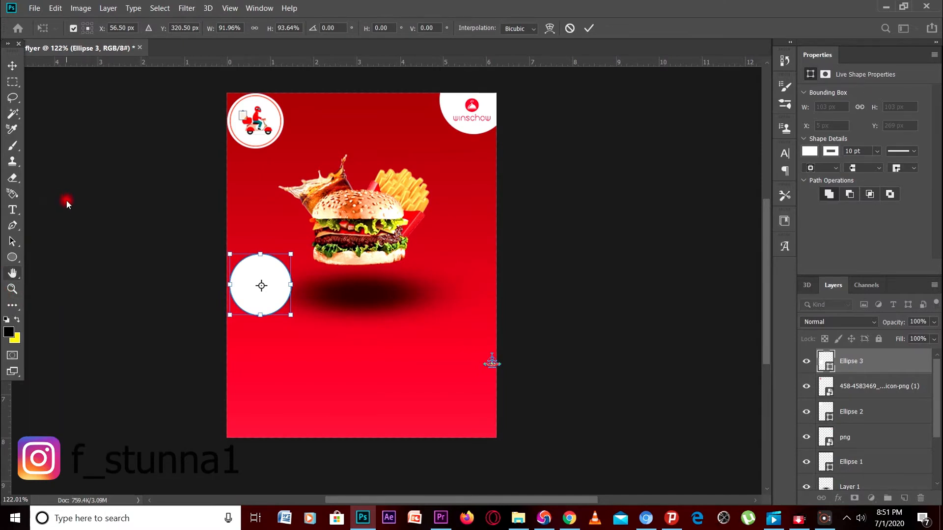
pyautogui.click(77, 303)
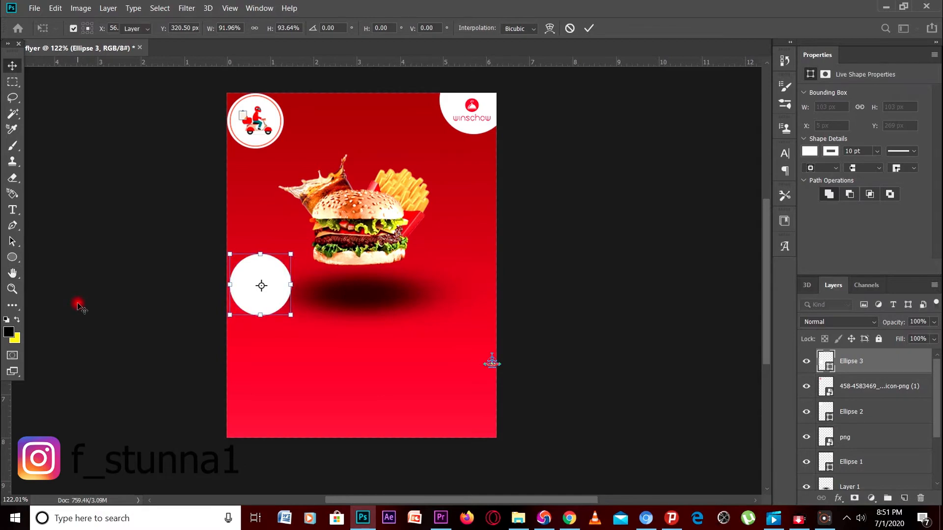
# Select the Ellipse 3 layer, dismiss the connection notice, and return to the resources folder
pyautogui.click(246, 292)
pyautogui.rightClick(264, 271)
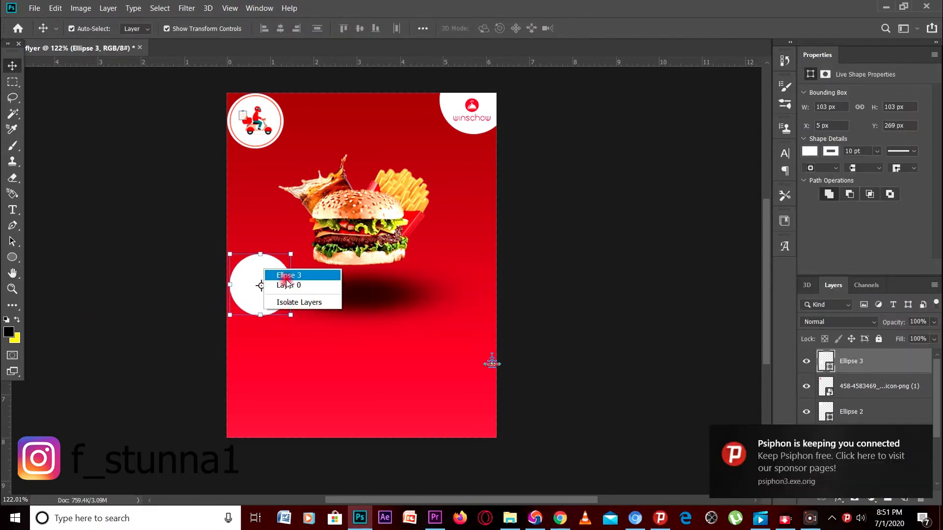
pyautogui.click(288, 276)
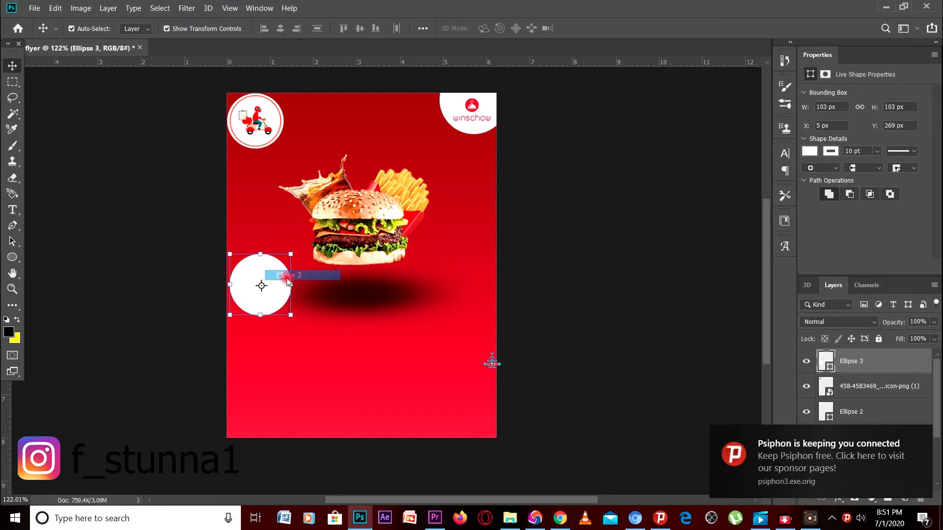
pyautogui.click(924, 435)
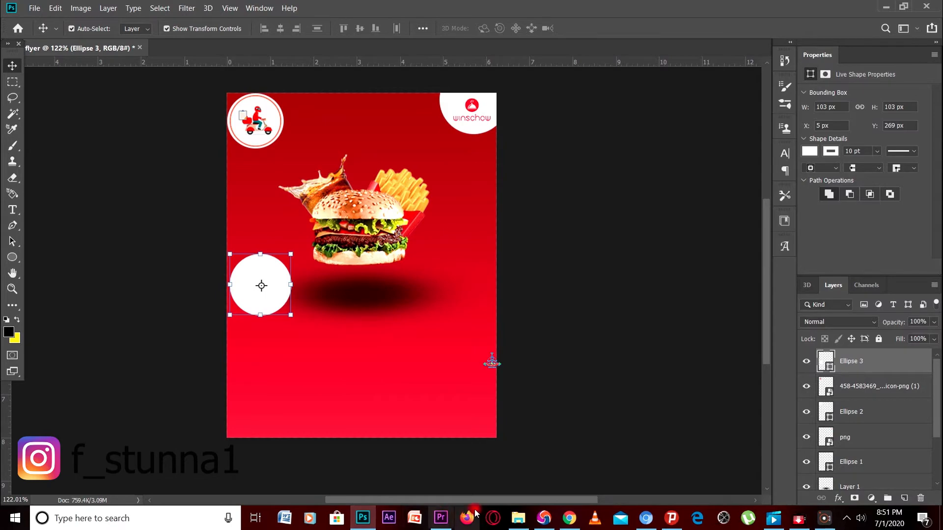
pyautogui.click(518, 517)
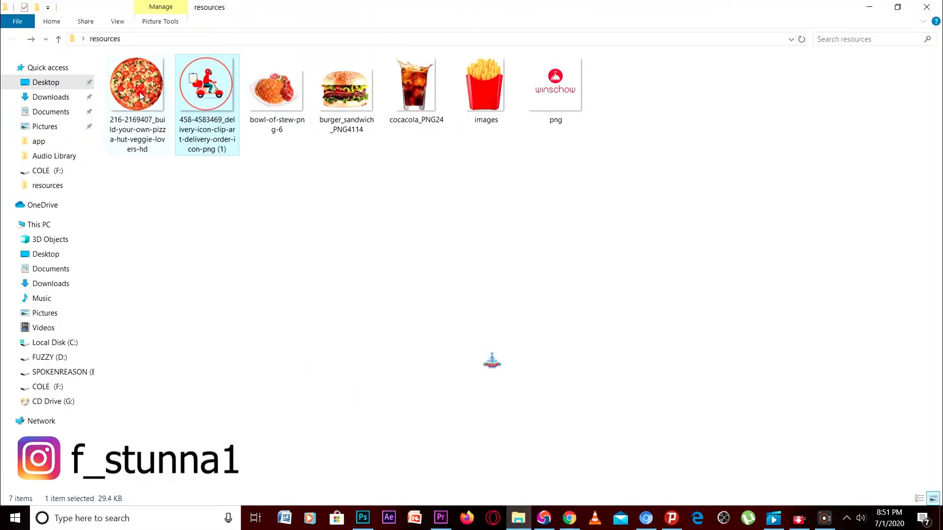
# Place the pizza photo, rasterize its layer, and clip it to Ellipse 3, starting a ~45% scale
pyautogui.moveTo(138, 95); pyautogui.dragTo(294, 354)
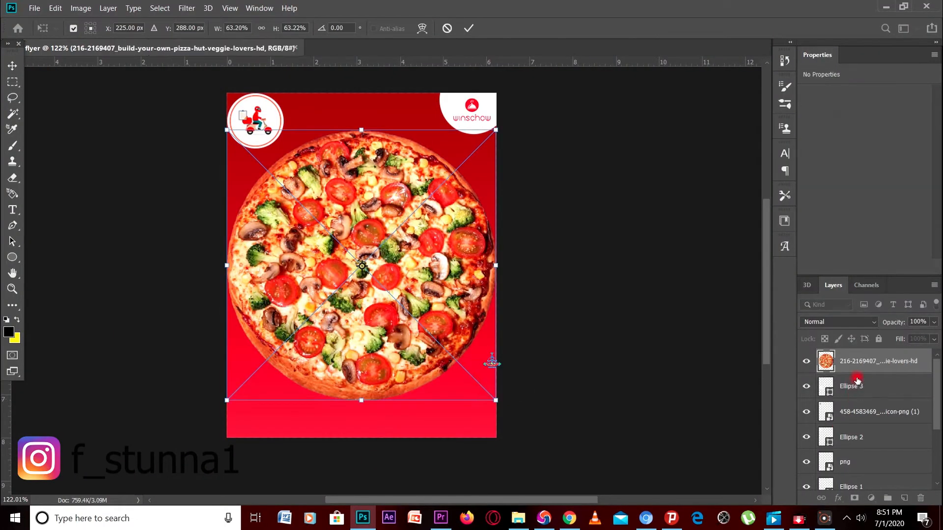
pyautogui.click(863, 362)
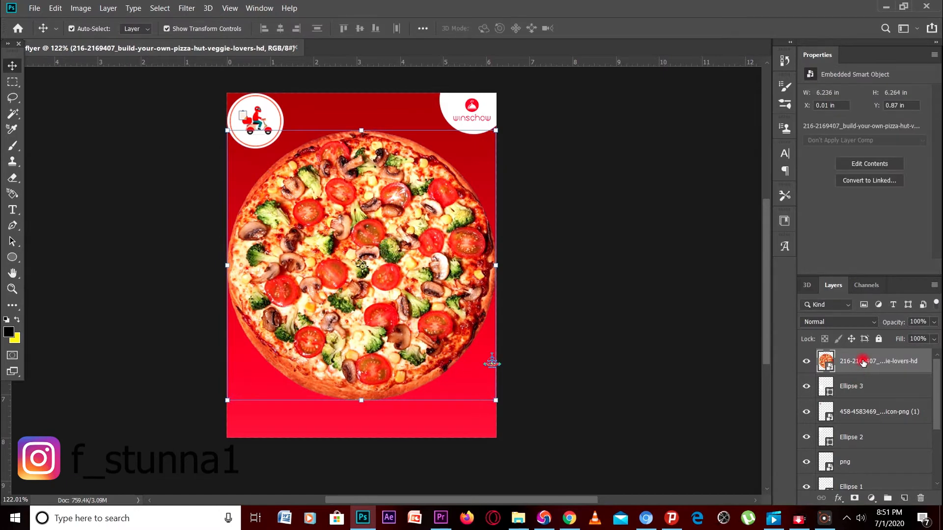
pyautogui.rightClick(863, 362)
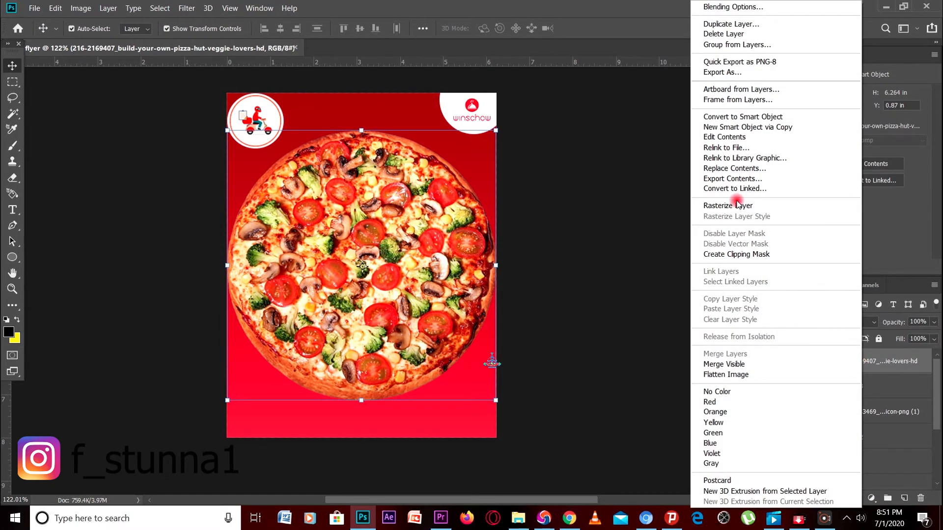
pyautogui.click(737, 204)
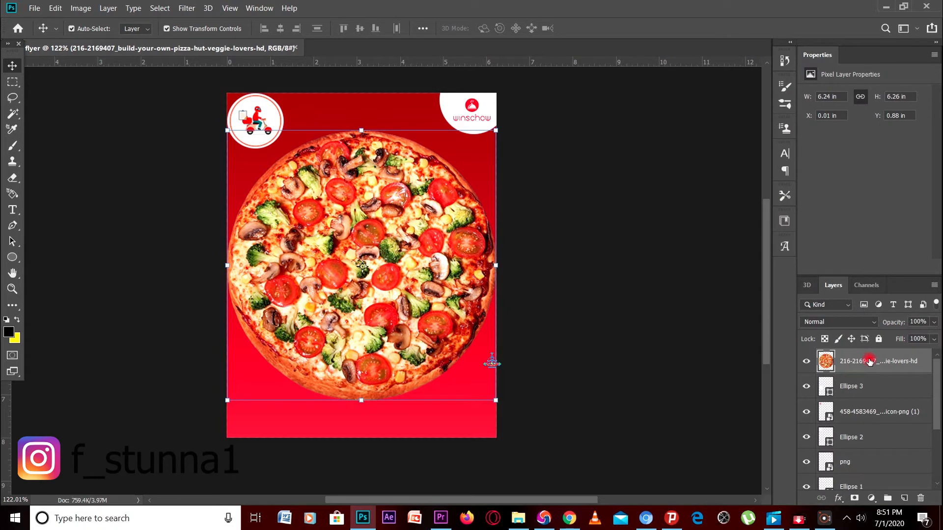
pyautogui.rightClick(869, 361)
pyautogui.click(743, 223)
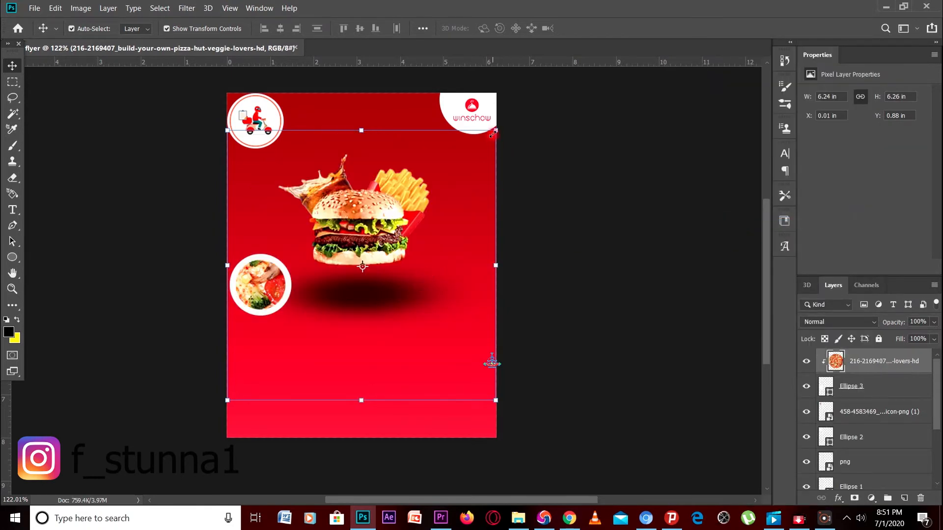
pyautogui.moveTo(493, 130); pyautogui.dragTo(383, 243)
# Shrink the pizza down to roughly the size of the left circle
pyautogui.moveTo(227, 400); pyautogui.dragTo(268, 371)
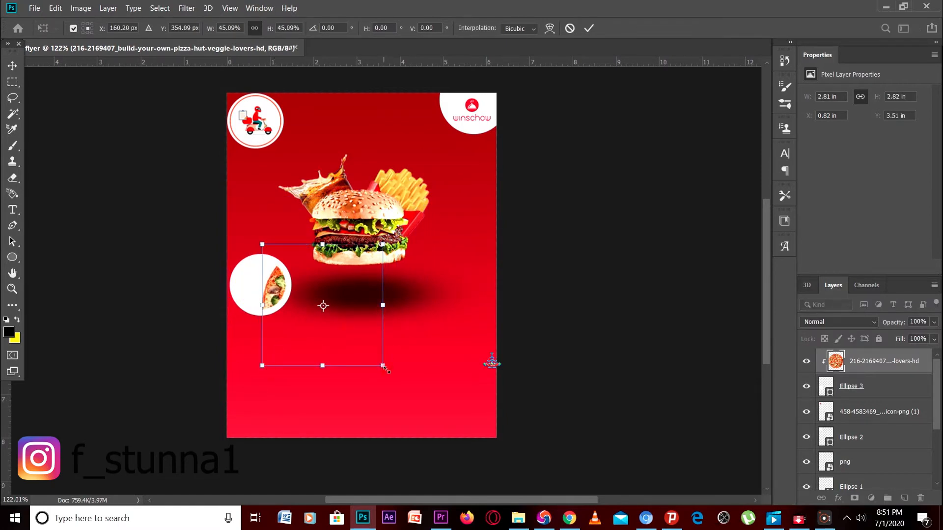
pyautogui.moveTo(385, 367); pyautogui.dragTo(276, 279)
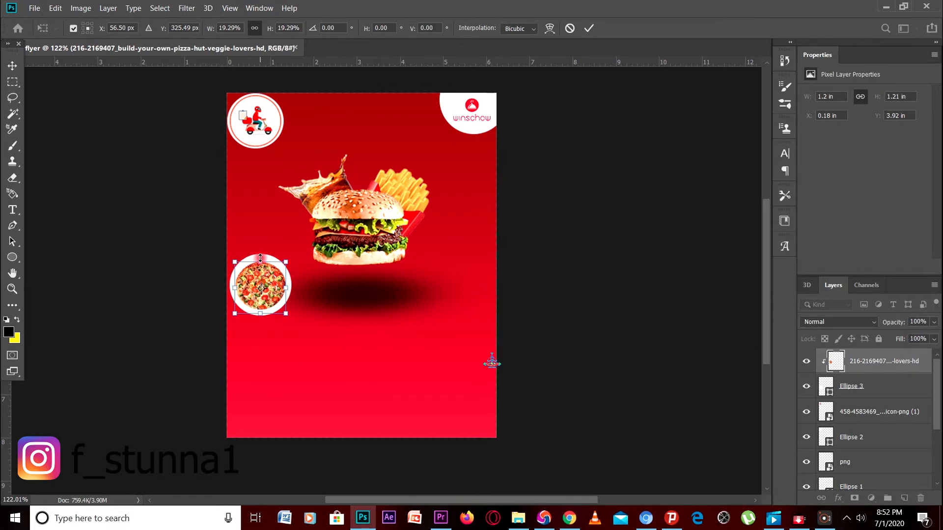
pyautogui.moveTo(260, 256); pyautogui.dragTo(261, 255)
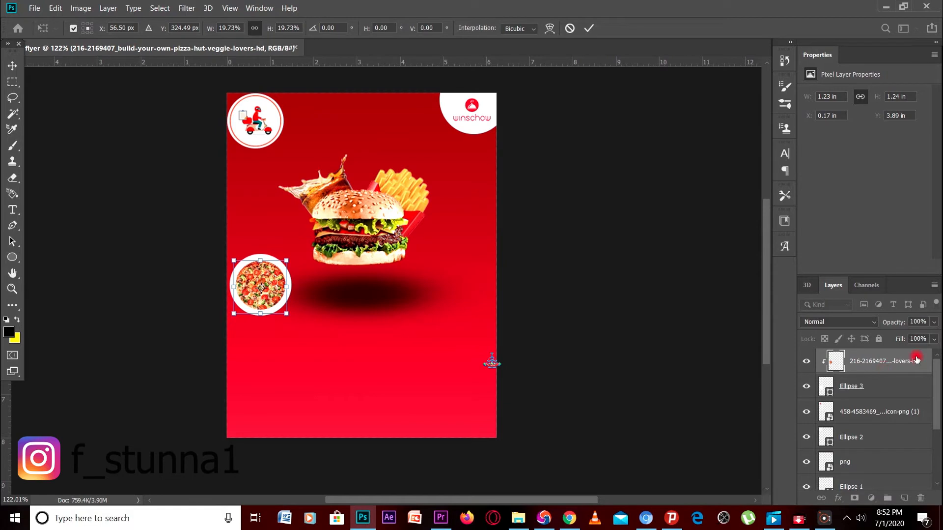
pyautogui.click(889, 388)
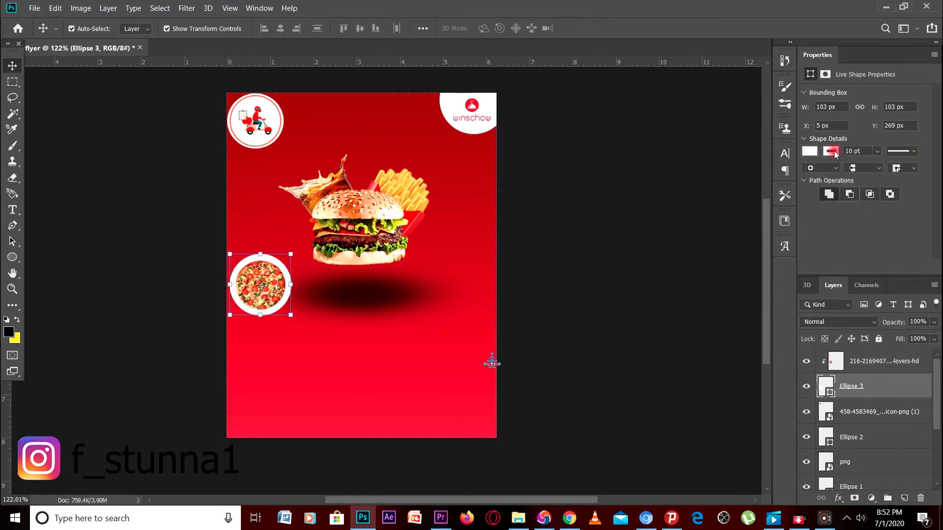
# Set Ellipse 3's stroke to No Color, undoing an accidental stretch of the circle
pyautogui.click(813, 153)
pyautogui.click(816, 174)
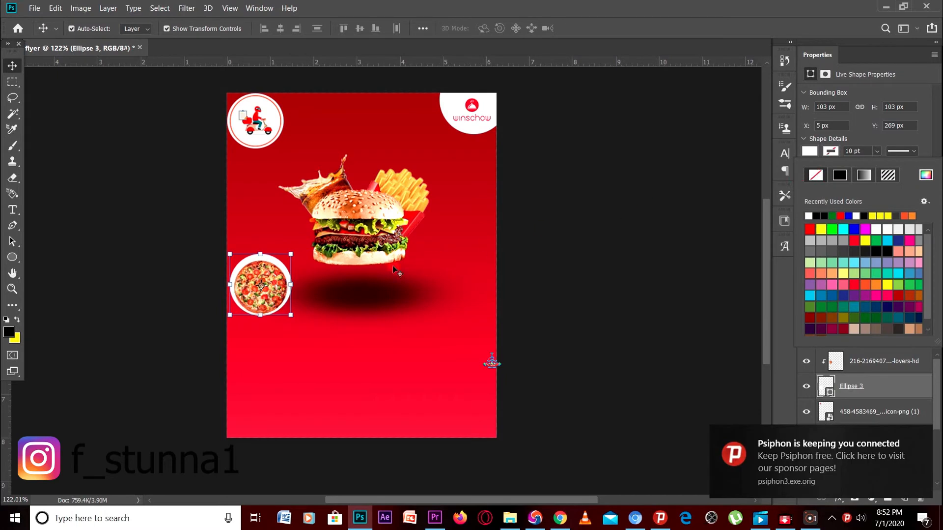
pyautogui.click(262, 252)
pyautogui.click(264, 249)
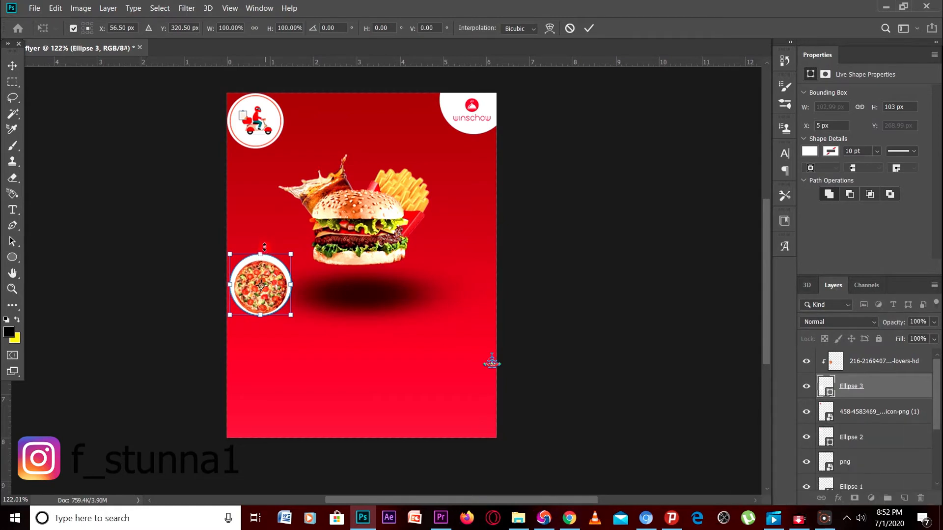
pyautogui.moveTo(265, 247); pyautogui.dragTo(272, 251)
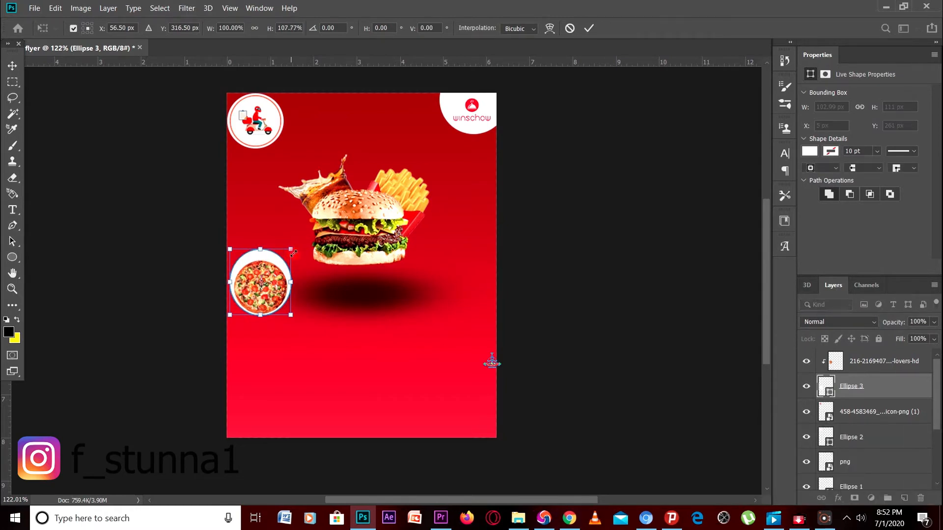
pyautogui.hotkey('ctrl', 'z')
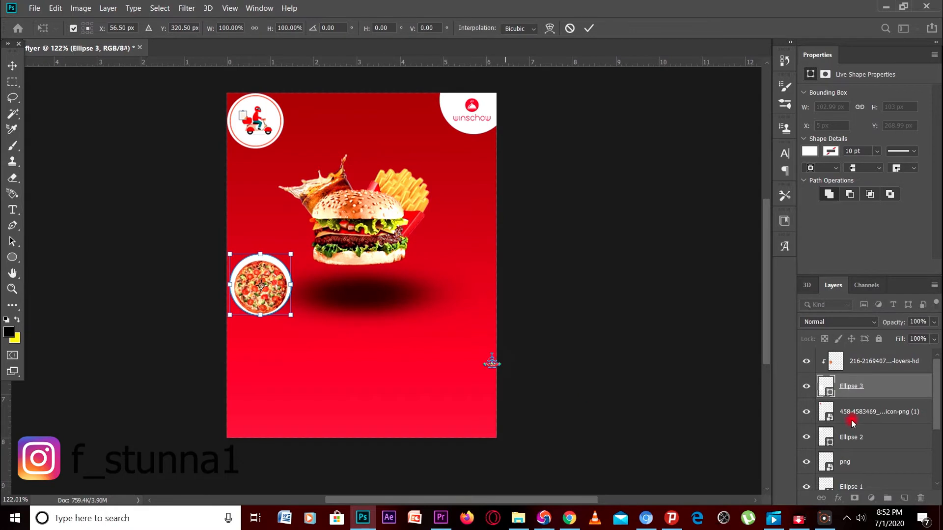
pyautogui.hotkey('ctrl', 'z')
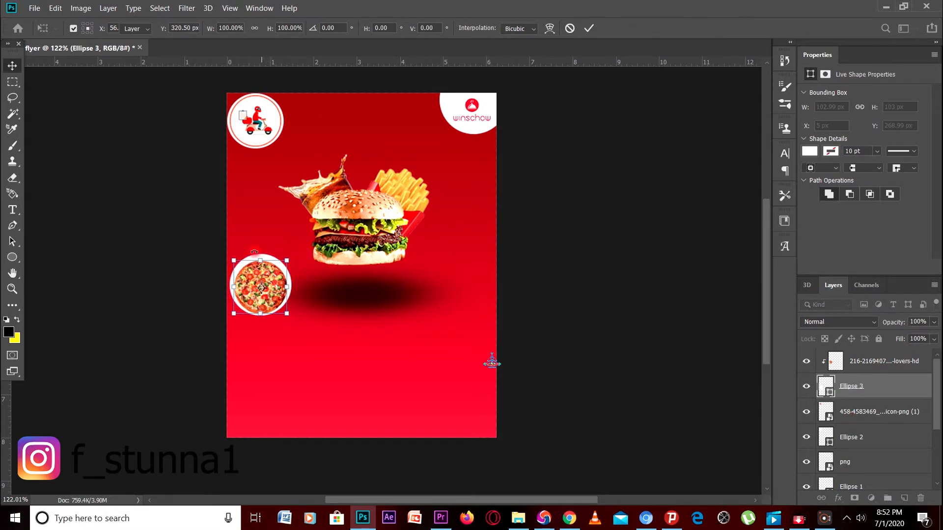
# Fine-tune the pizza to about 1.37 in so it fits the circle, then commit it
pyautogui.click(879, 365)
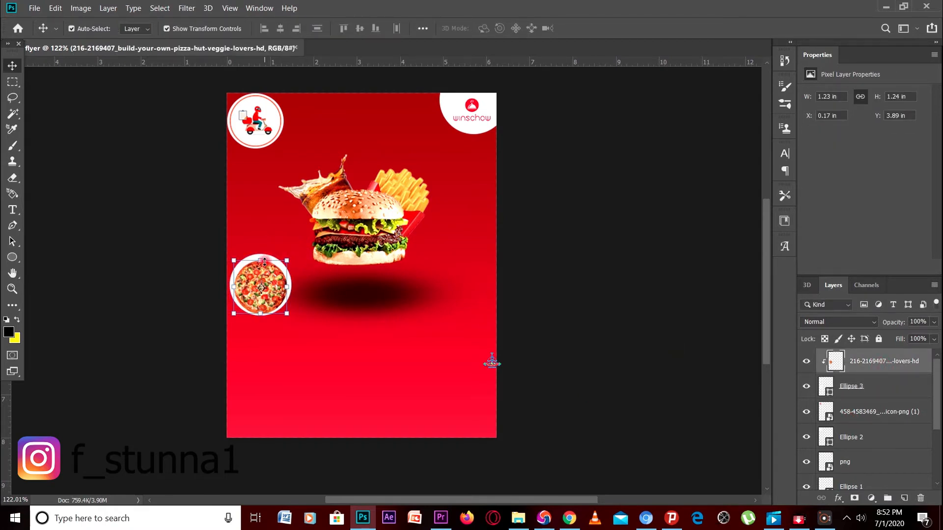
pyautogui.moveTo(268, 255); pyautogui.dragTo(267, 254)
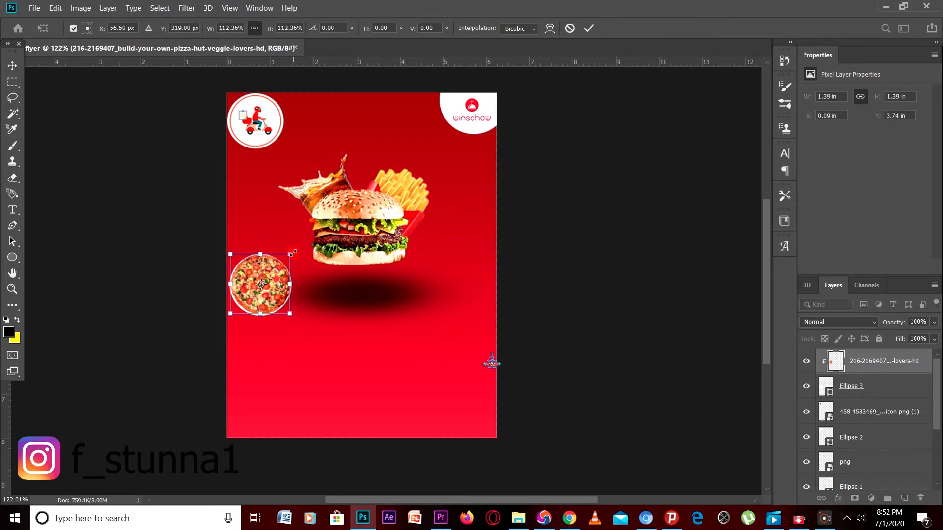
pyautogui.moveTo(291, 252); pyautogui.dragTo(289, 255)
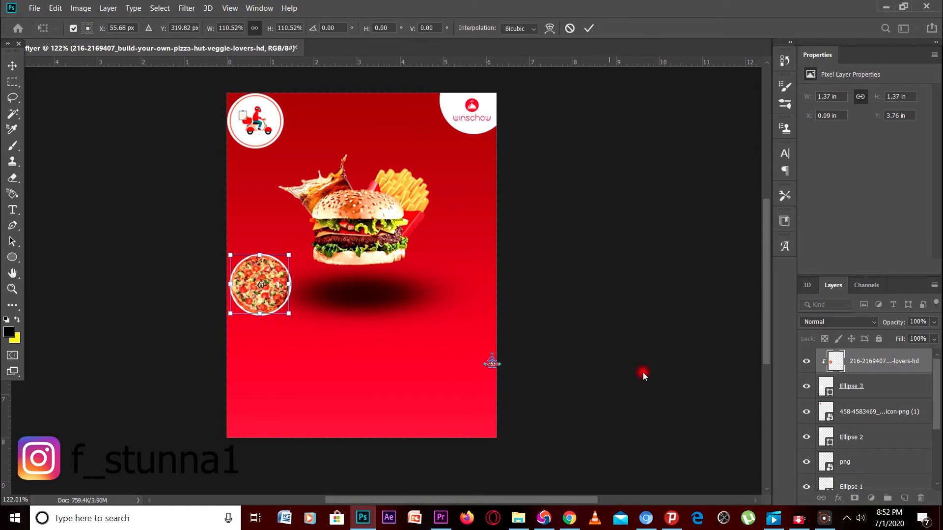
pyautogui.press('Return')
pyautogui.click(602, 376)
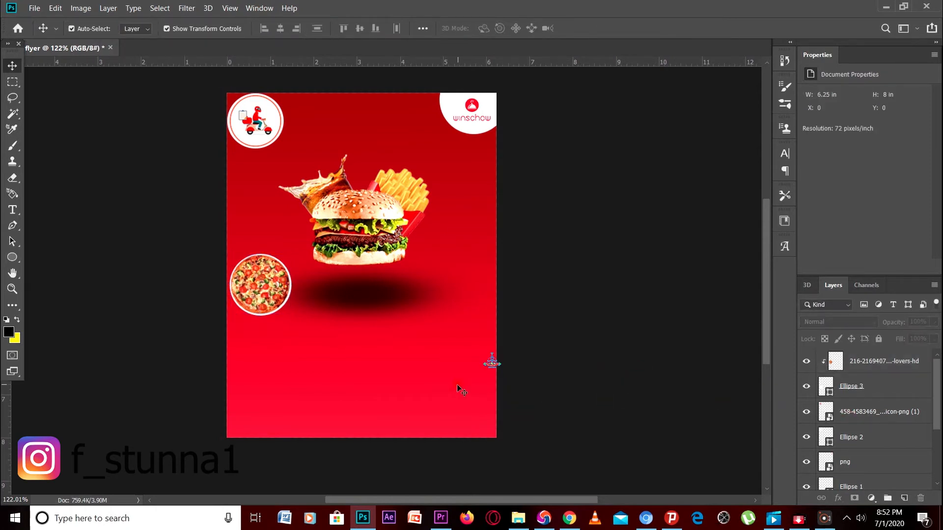
# Add a Drop Shadow to the pizza: Multiply, 68% opacity, 90°, 5 px distance, 29% spread, 8 px size
pyautogui.rightClick(869, 363)
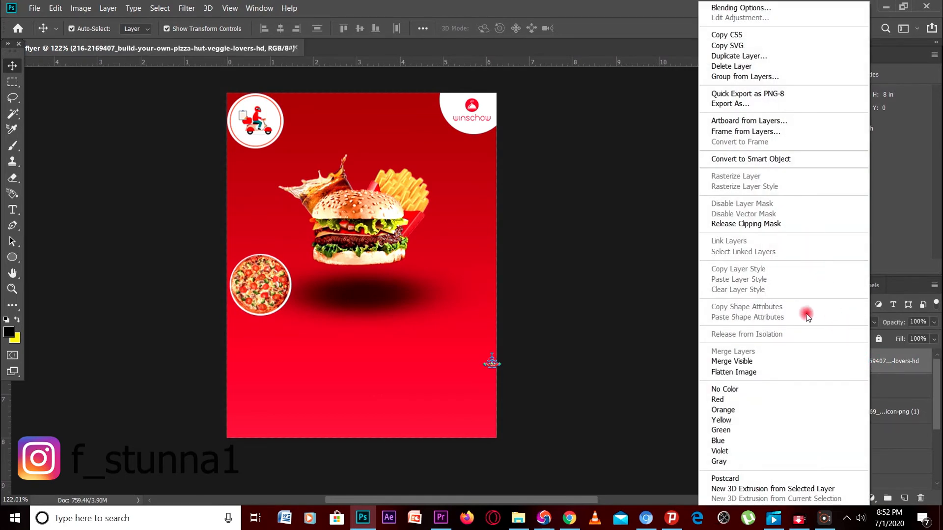
pyautogui.click(759, 8)
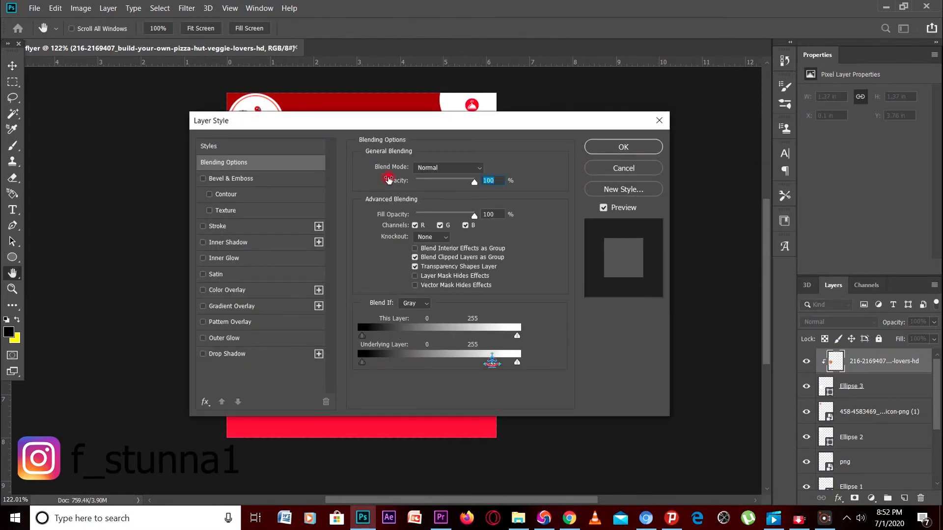
pyautogui.click(225, 355)
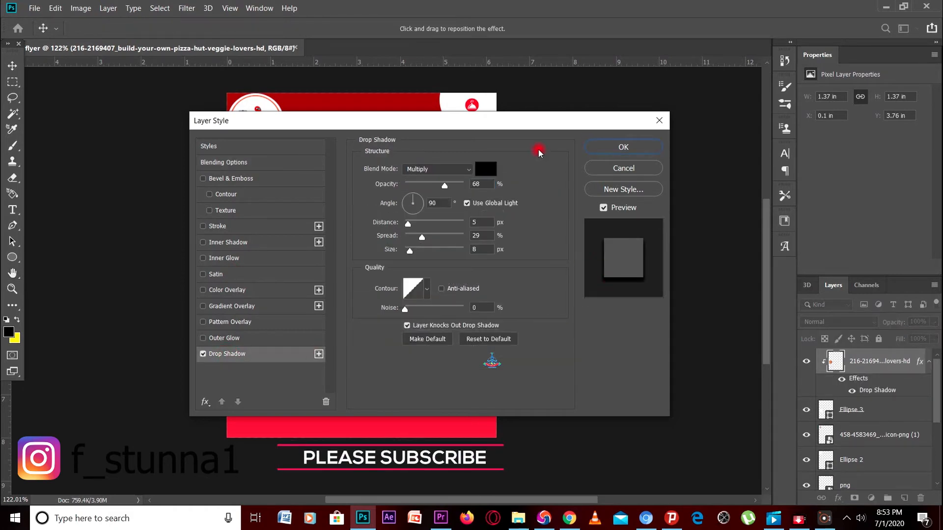
pyautogui.click(622, 147)
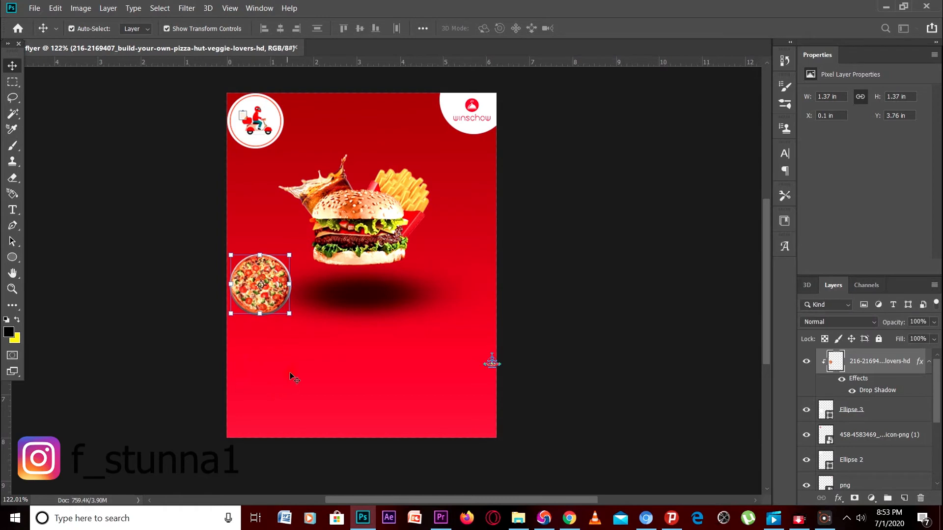
pyautogui.click(562, 370)
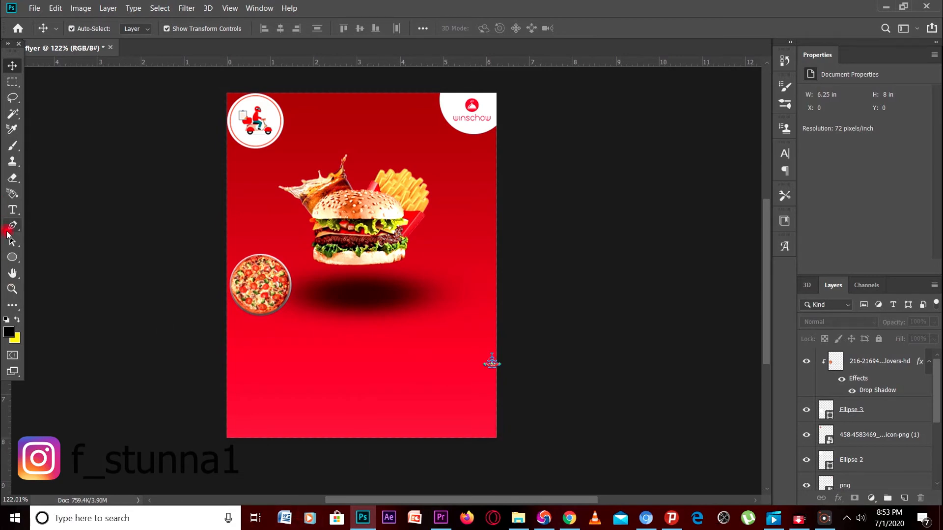
pyautogui.click(12, 257)
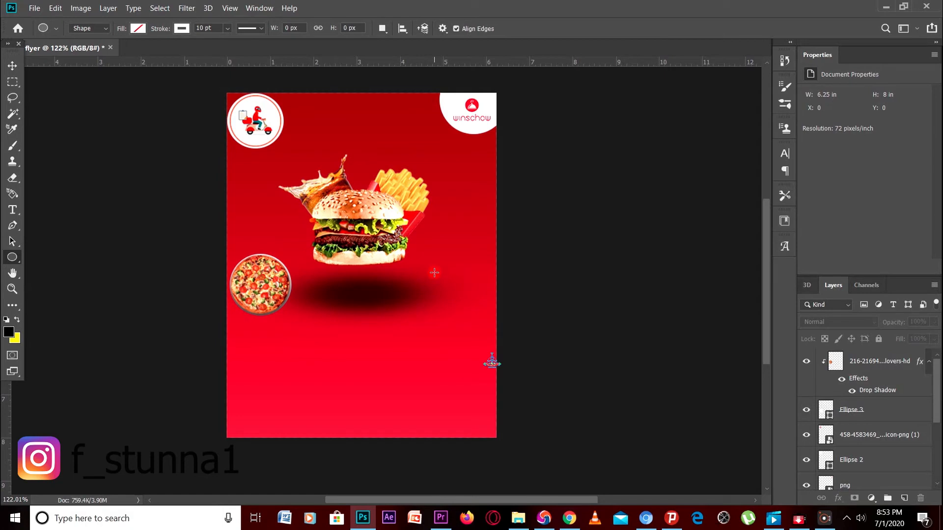
# Draw a circle on the flyer's right side with white fill and no stroke
pyautogui.moveTo(437, 269); pyautogui.dragTo(494, 330)
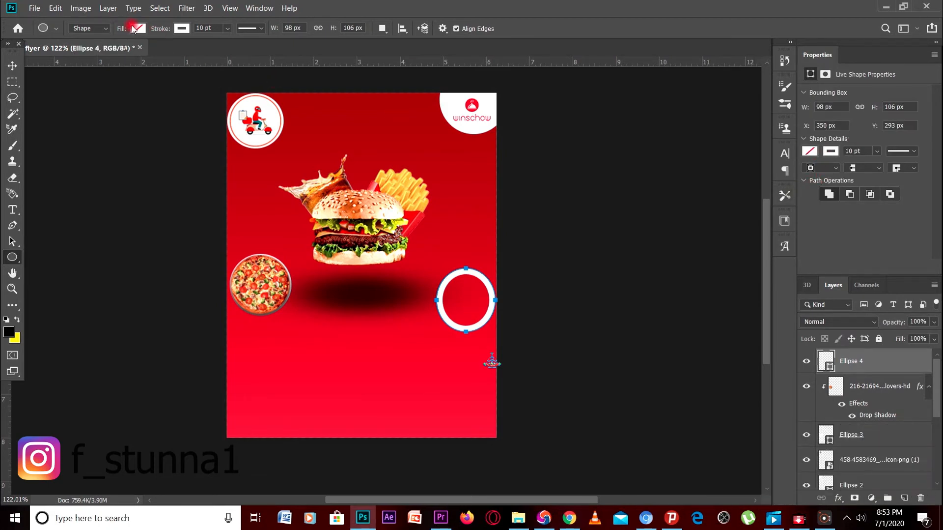
pyautogui.click(139, 30)
pyautogui.click(79, 92)
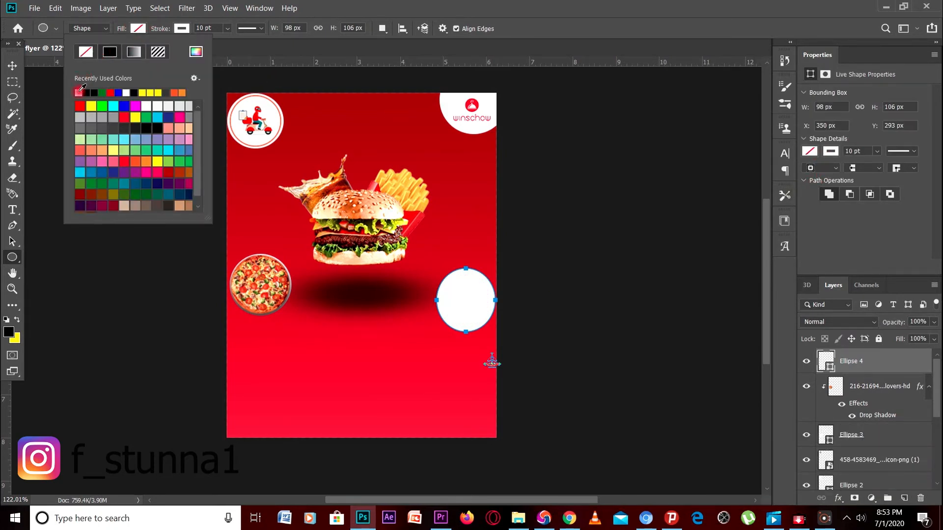
pyautogui.click(824, 156)
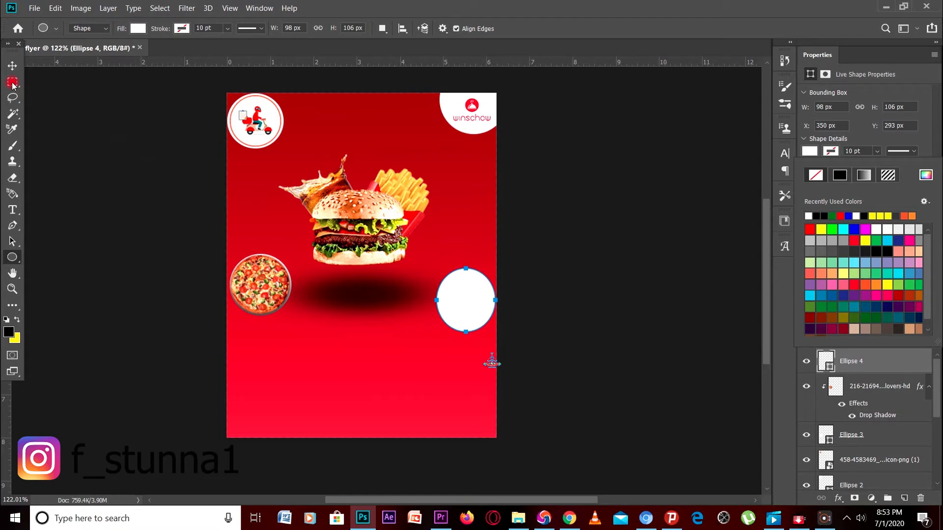
# Resize Ellipse 4 and position it on the right edge, level with the pizza circle
pyautogui.click(12, 65)
pyautogui.moveTo(435, 300); pyautogui.dragTo(499, 286)
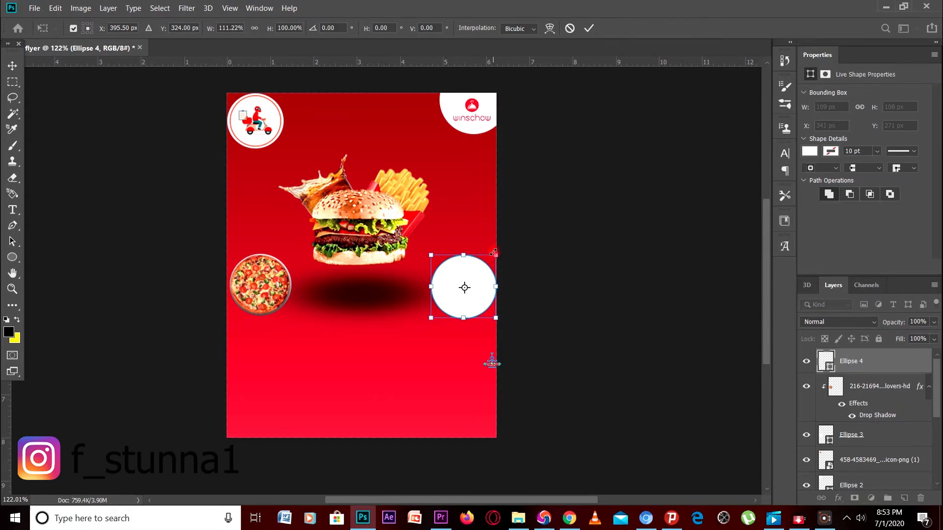
pyautogui.moveTo(494, 252); pyautogui.dragTo(495, 251)
pyautogui.moveTo(471, 282); pyautogui.dragTo(470, 280)
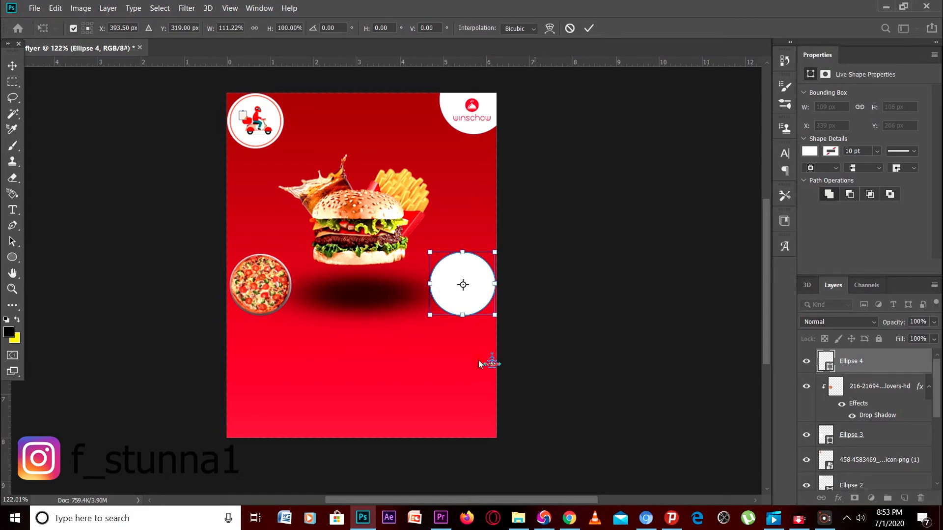
pyautogui.rightClick(473, 276)
pyautogui.click(655, 265)
pyautogui.click(655, 266)
pyautogui.click(655, 265)
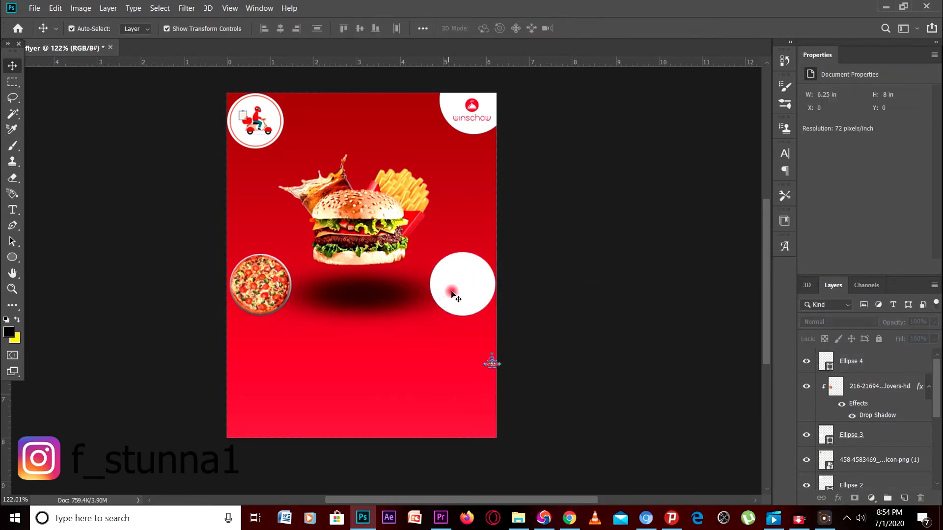
# Select the empty Ellipse 4 circle and locate bowl-of-stew-png-6 in the resources folder
pyautogui.rightClick(452, 294)
pyautogui.click(476, 298)
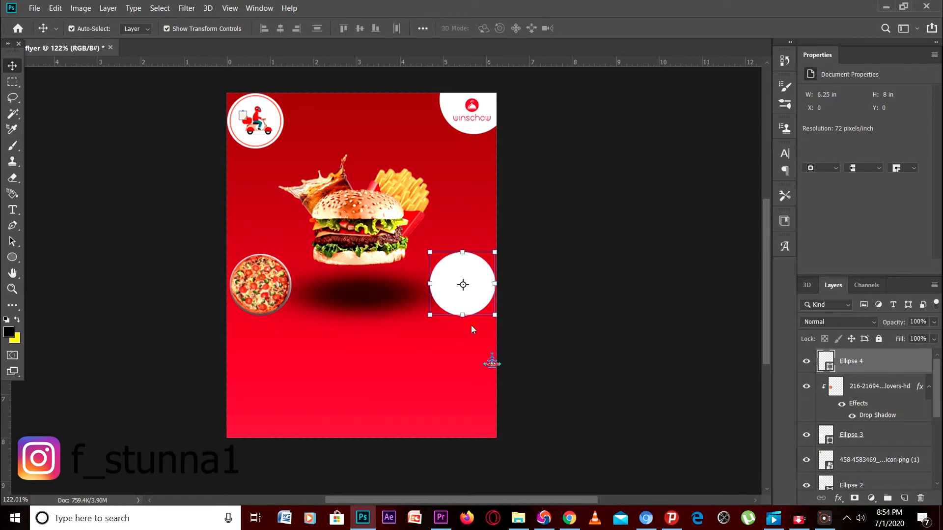
pyautogui.click(516, 518)
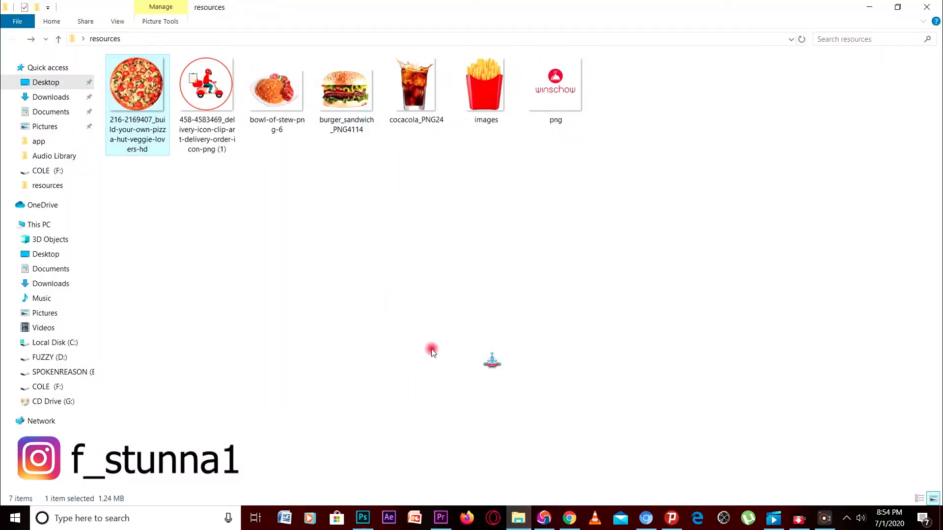
pyautogui.click(259, 96)
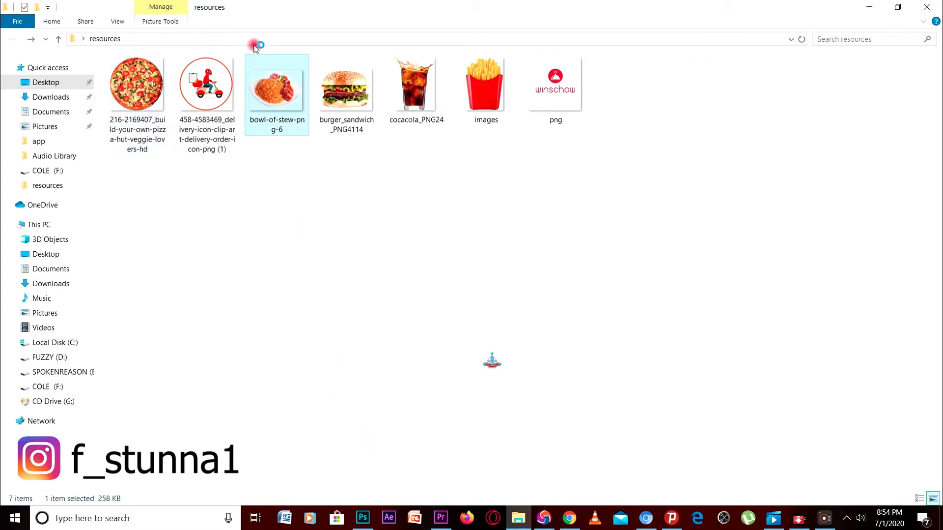
pyautogui.doubleClick(264, 75)
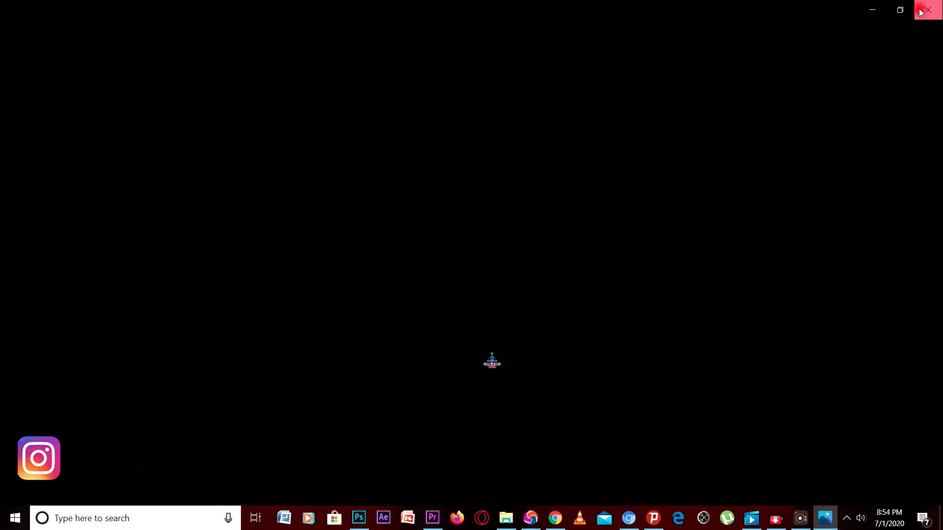
pyautogui.click(928, 10)
# Place bowl-of-stew-png-6 in the flyer, rasterize it, and clip it into Ellipse 4
pyautogui.moveTo(279, 88); pyautogui.dragTo(399, 349)
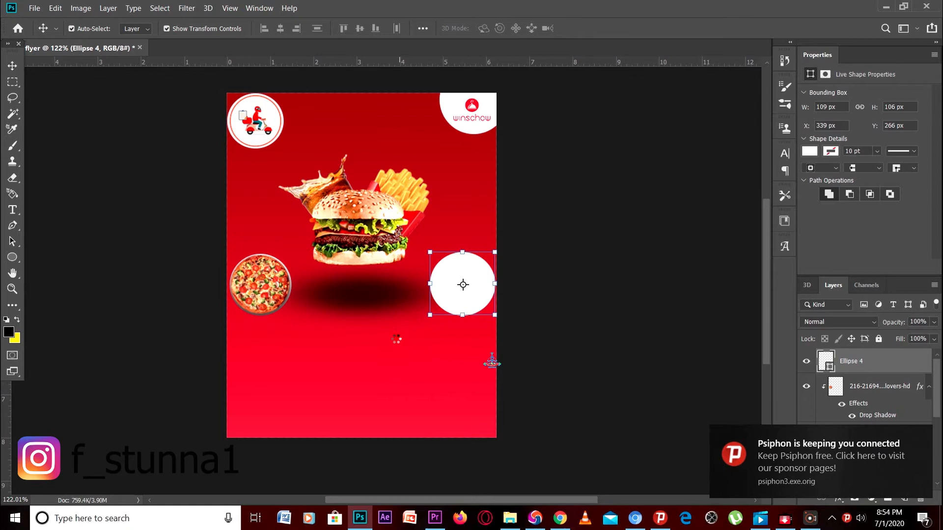
pyautogui.click(924, 435)
pyautogui.click(869, 360)
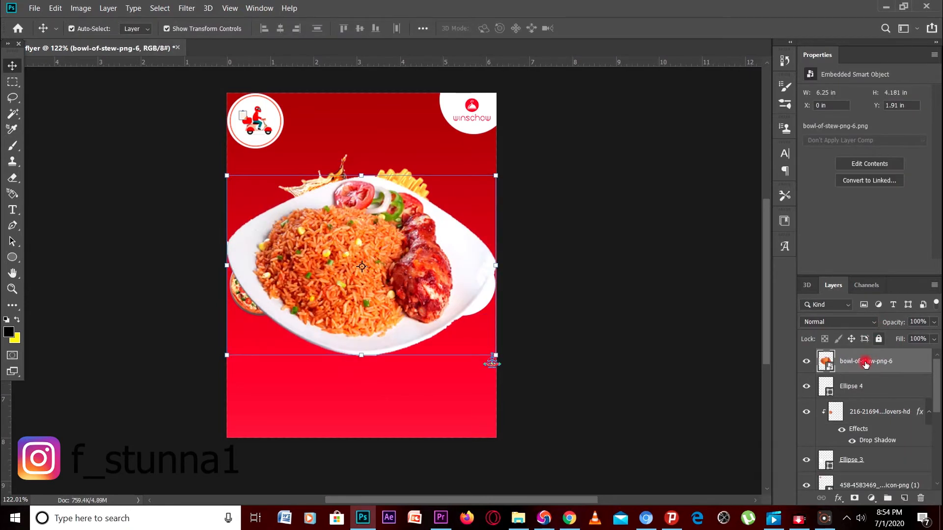
pyautogui.rightClick(868, 360)
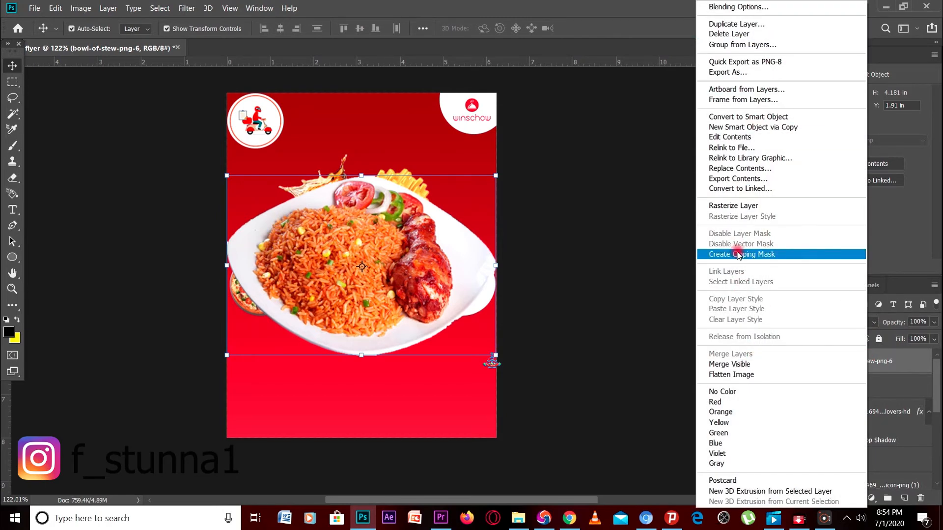
pyautogui.click(741, 206)
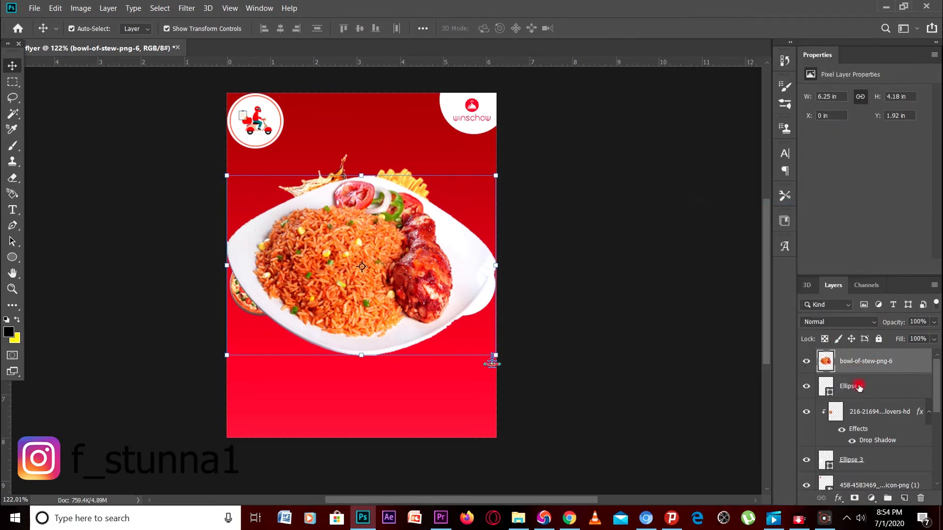
pyautogui.rightClick(865, 361)
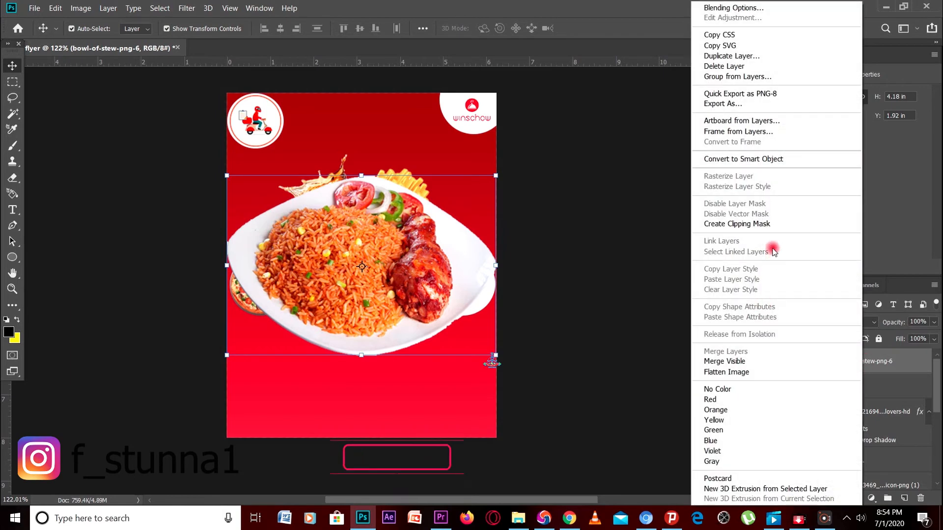
pyautogui.click(769, 223)
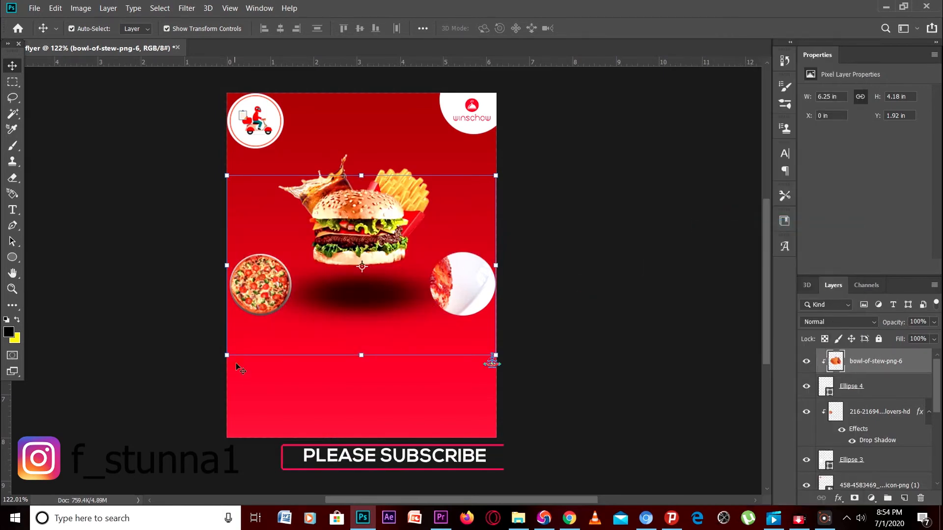
# Scale the jollof plate to about 1.87 × 1.26 in inside the right circle and commit
pyautogui.moveTo(223, 355); pyautogui.dragTo(321, 291)
pyautogui.moveTo(322, 176); pyautogui.dragTo(398, 226)
pyautogui.moveTo(464, 243); pyautogui.dragTo(475, 265)
pyautogui.moveTo(409, 312); pyautogui.dragTo(413, 310)
pyautogui.moveTo(505, 251); pyautogui.dragTo(491, 265)
pyautogui.moveTo(419, 282); pyautogui.dragTo(424, 284)
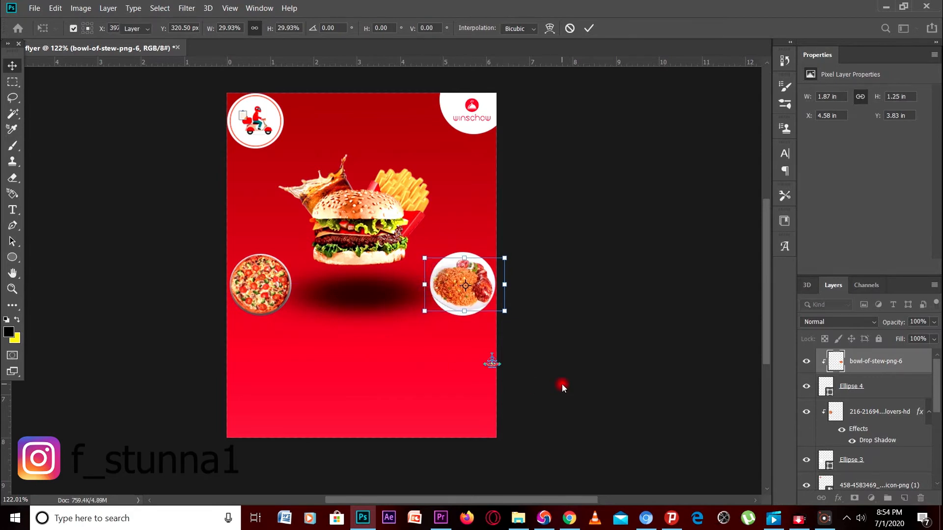
pyautogui.press('Return')
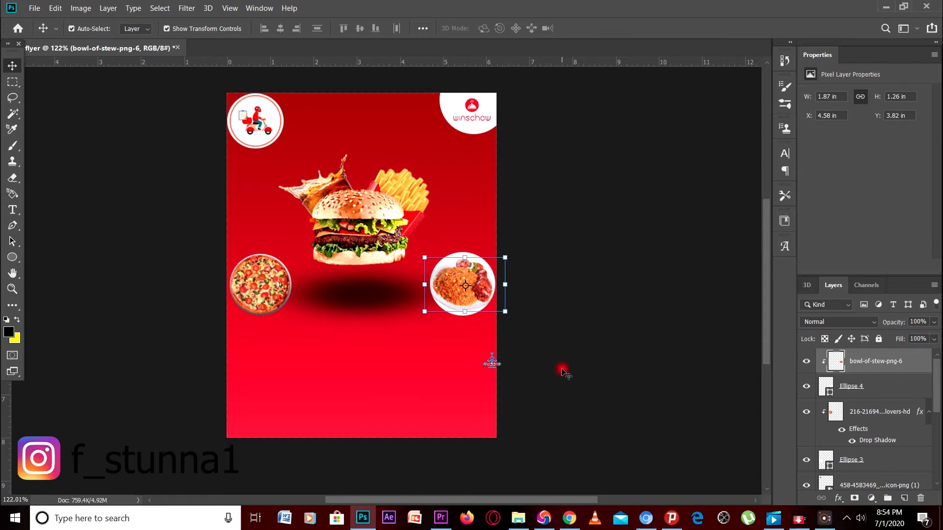
pyautogui.click(563, 373)
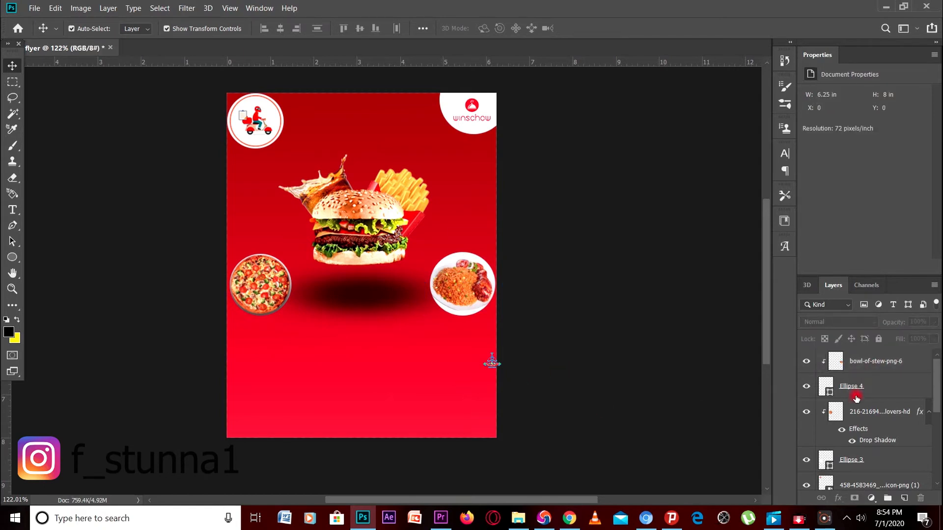
# Group the pizza image with Ellipse 3 and name the group 'pizza'
pyautogui.click(868, 368)
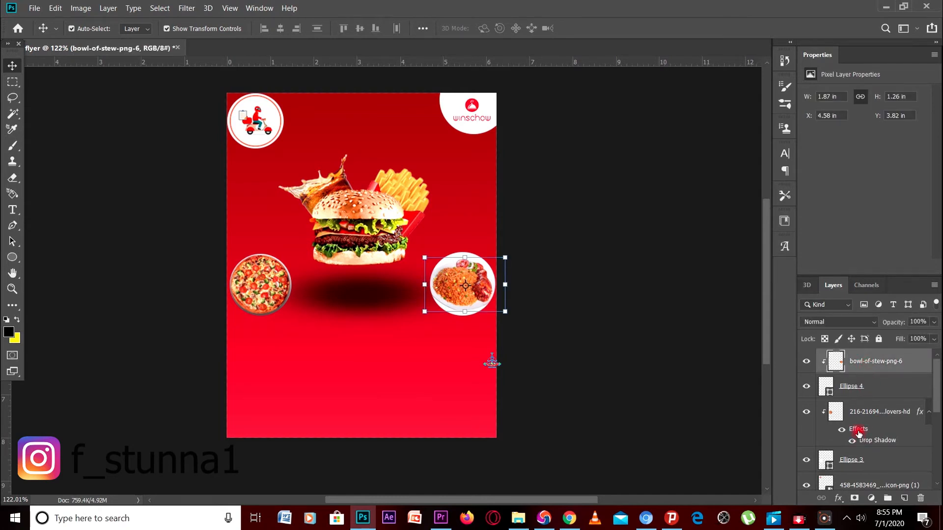
pyautogui.click(862, 460)
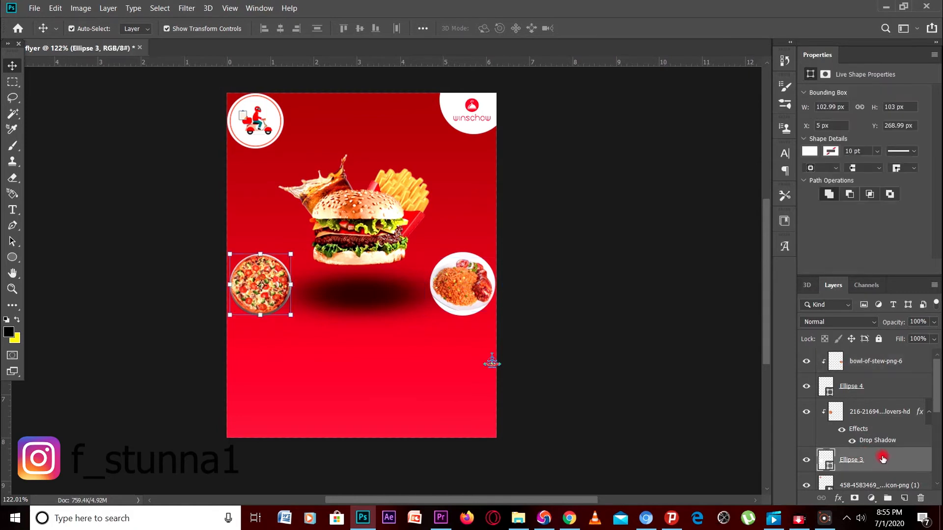
pyautogui.keyDown('ctrl'); pyautogui.click(868, 411); pyautogui.keyUp('ctrl')
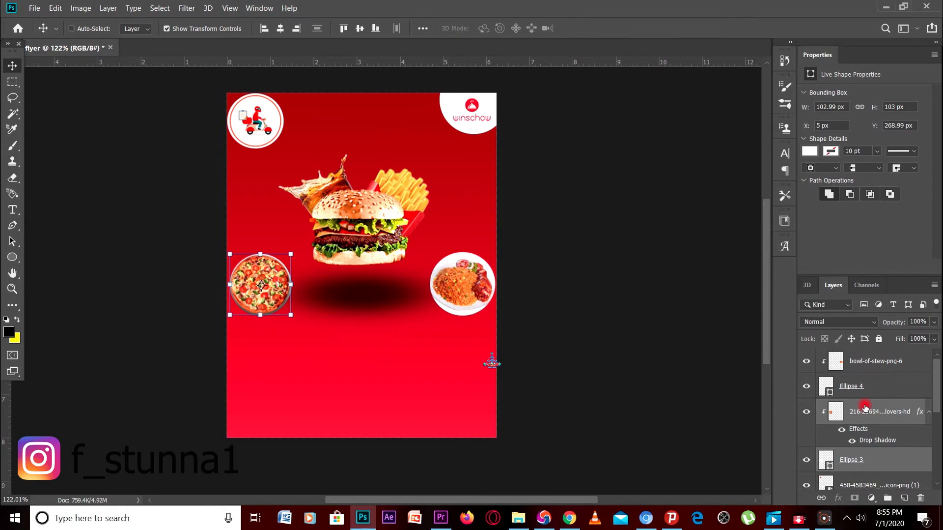
pyautogui.hotkey('ctrl', 'g')
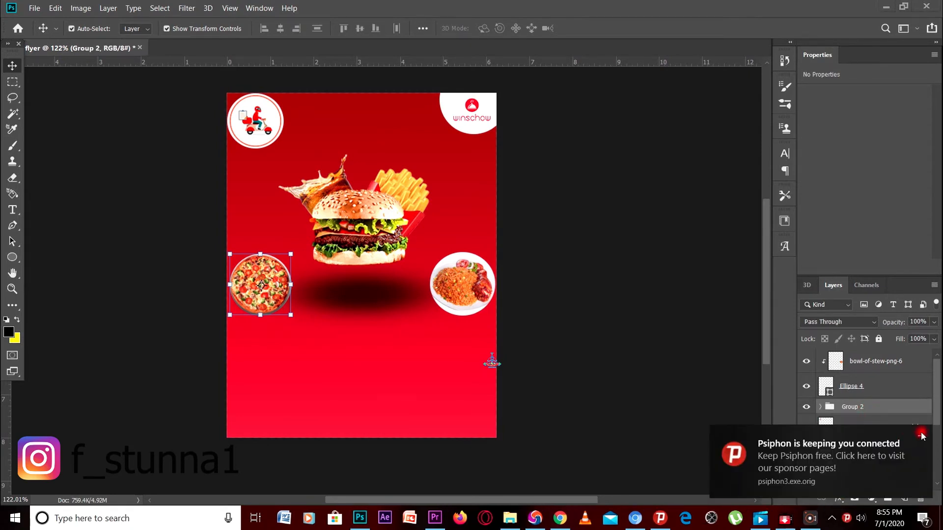
pyautogui.doubleClick(858, 407)
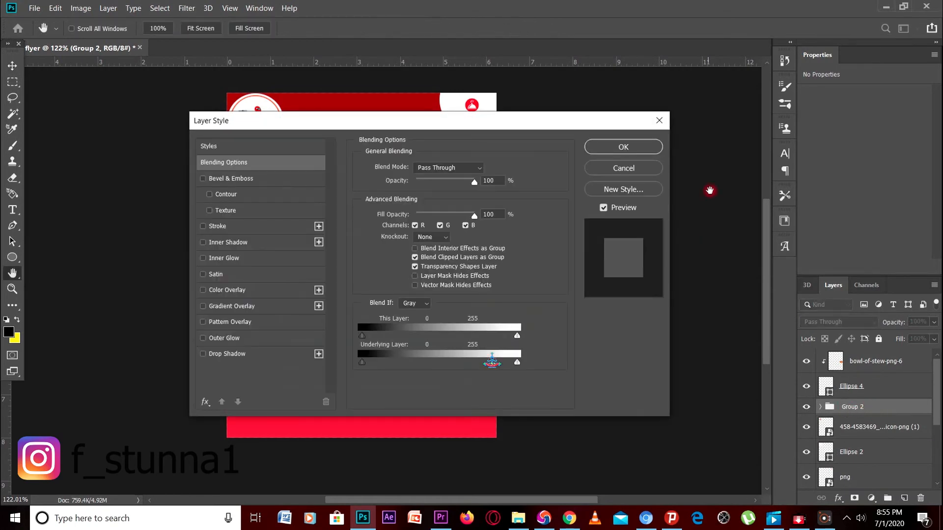
pyautogui.click(655, 127)
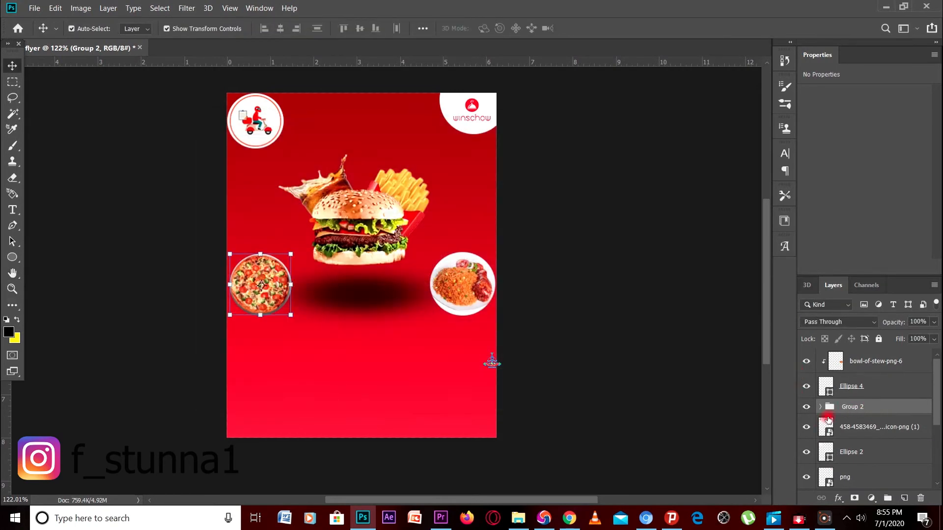
pyautogui.rightClick(845, 407)
pyautogui.click(874, 406)
pyautogui.doubleClick(860, 411)
pyautogui.press('BackSpace')
pyautogui.write('pizza')
pyautogui.click(743, 400)
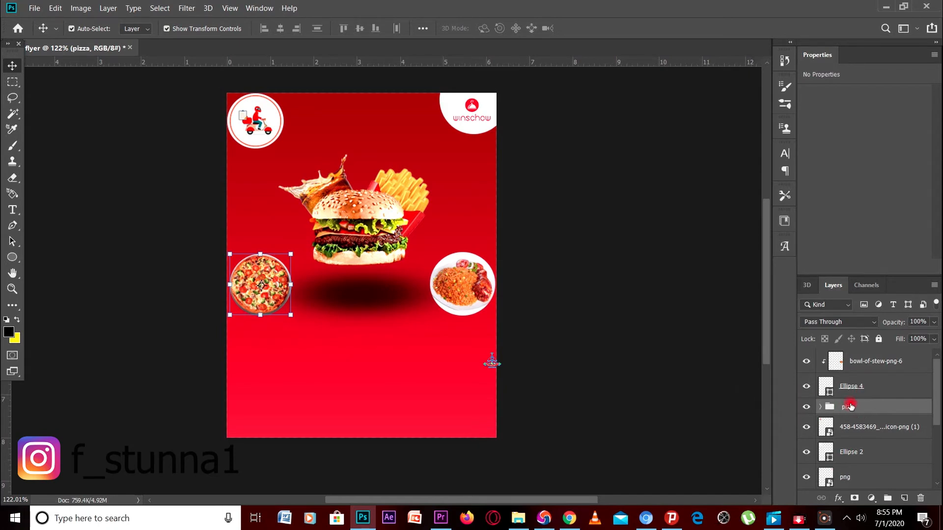
# Group the jollof plate with Ellipse 4 and name the group jollof (typed 'follof')
pyautogui.click(852, 386)
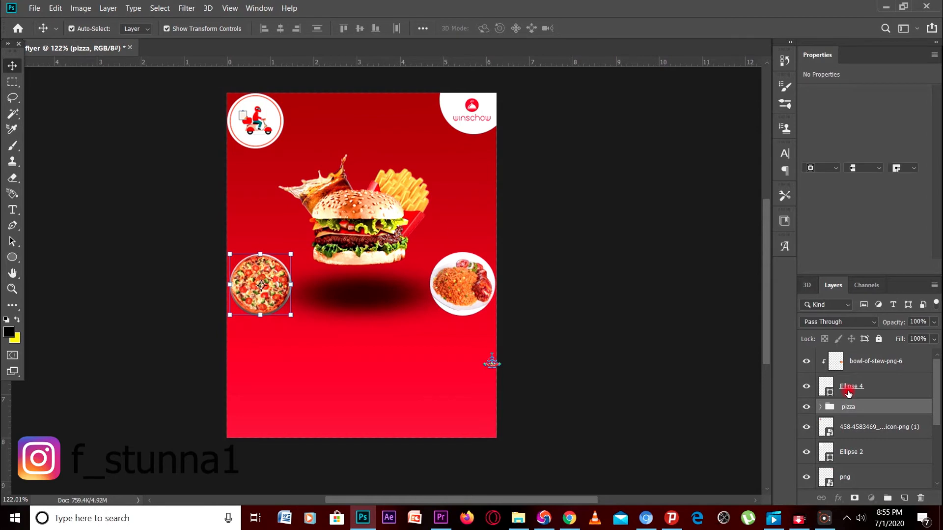
pyautogui.keyDown('shift'); pyautogui.click(858, 364); pyautogui.keyUp('shift')
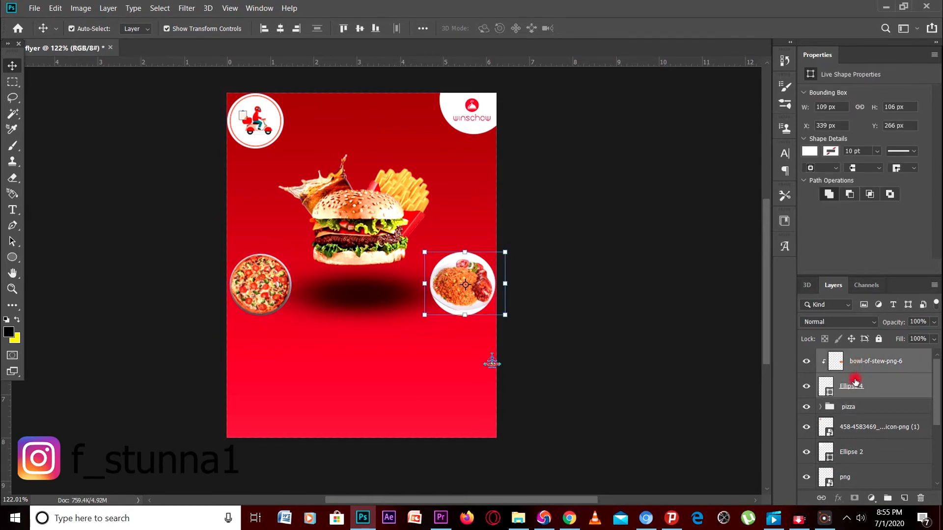
pyautogui.hotkey('ctrl', 'g')
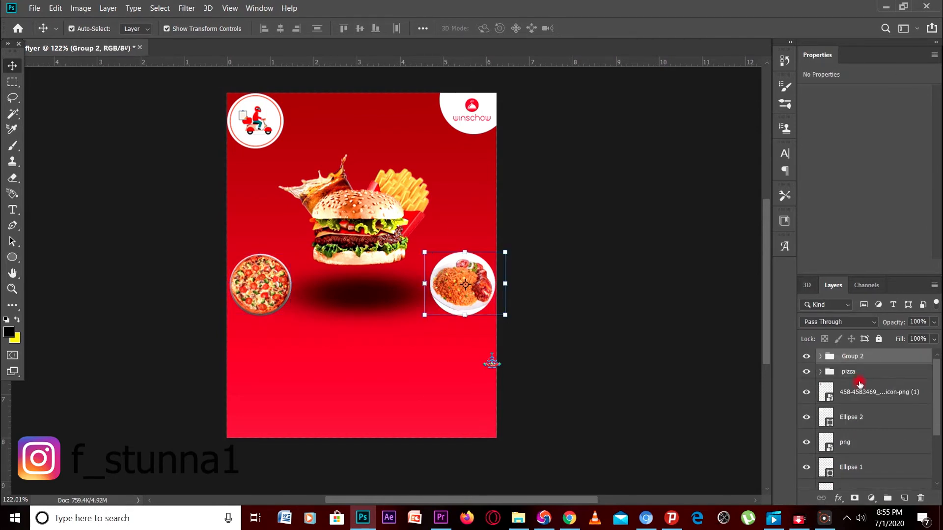
pyautogui.doubleClick(849, 355)
pyautogui.write('follof')
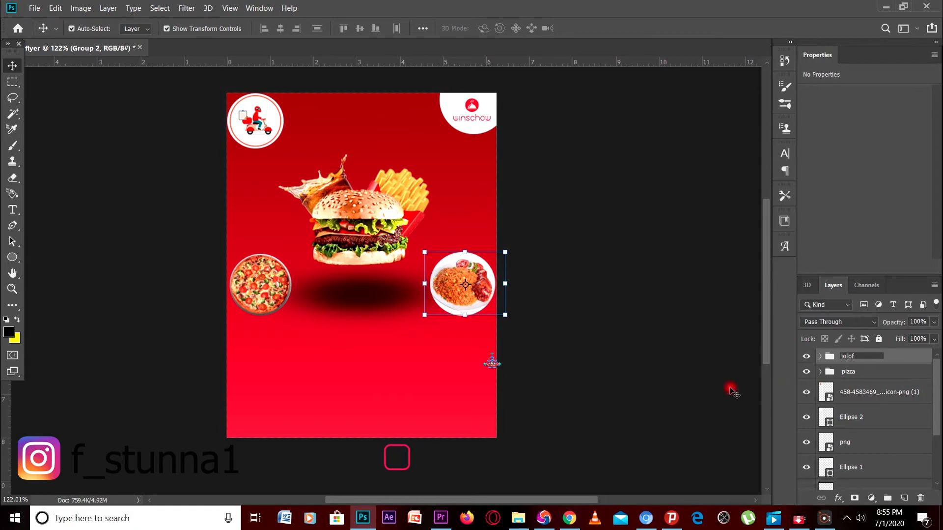
pyautogui.press('Return')
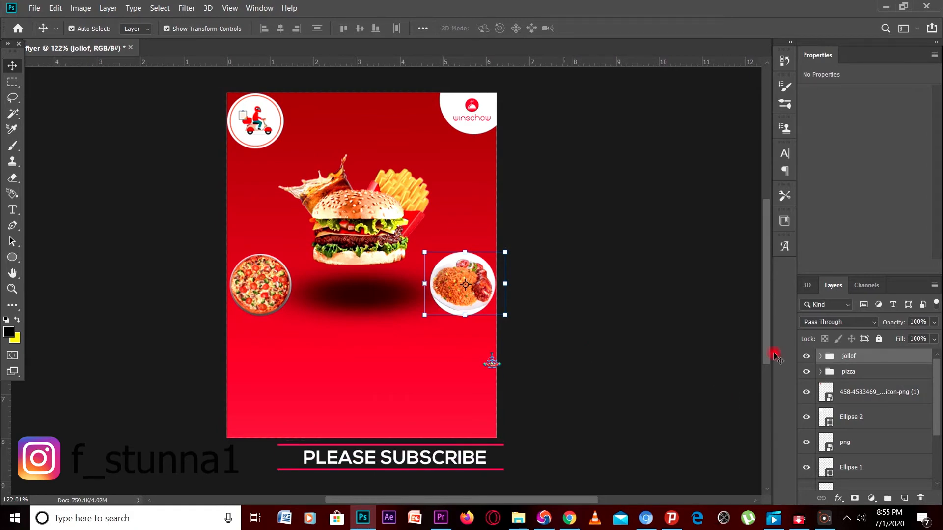
# Add a drop shadow to the jollof group through Blending Options, then deselect it
pyautogui.rightClick(840, 357)
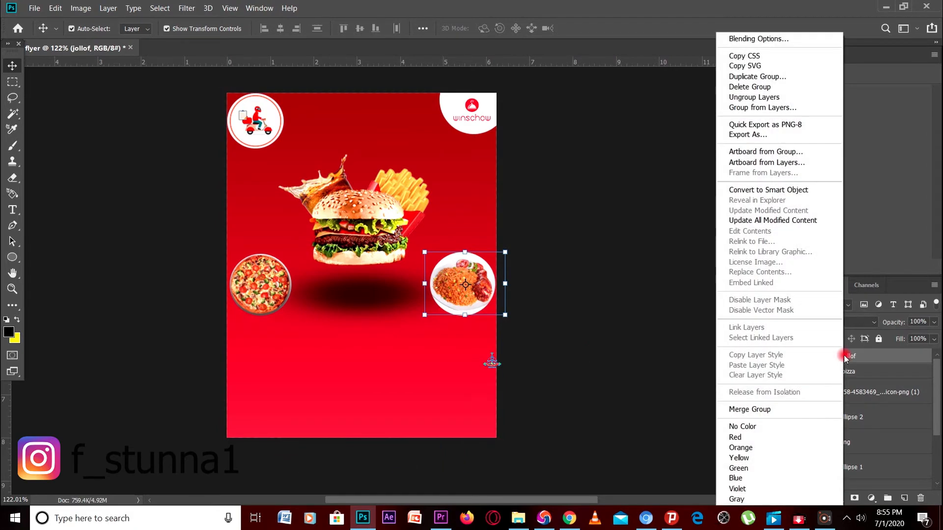
pyautogui.click(751, 39)
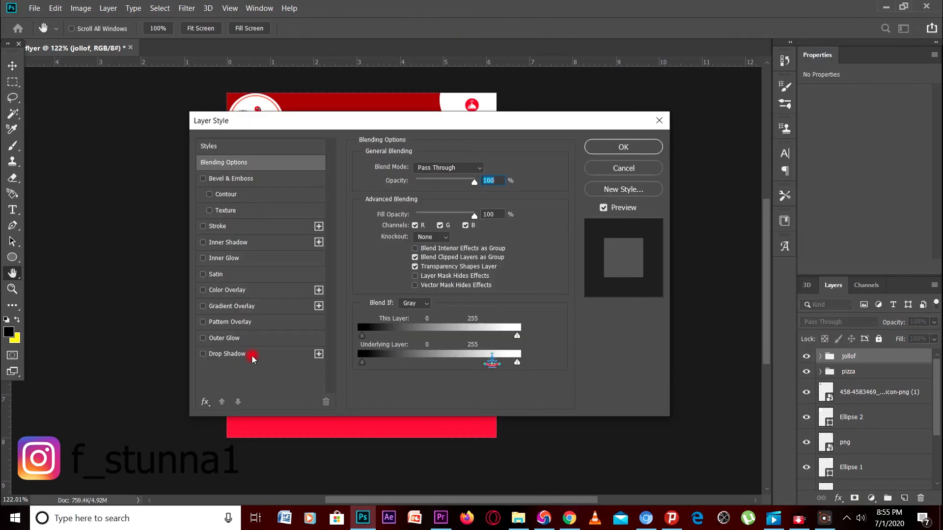
pyautogui.click(254, 355)
pyautogui.click(623, 147)
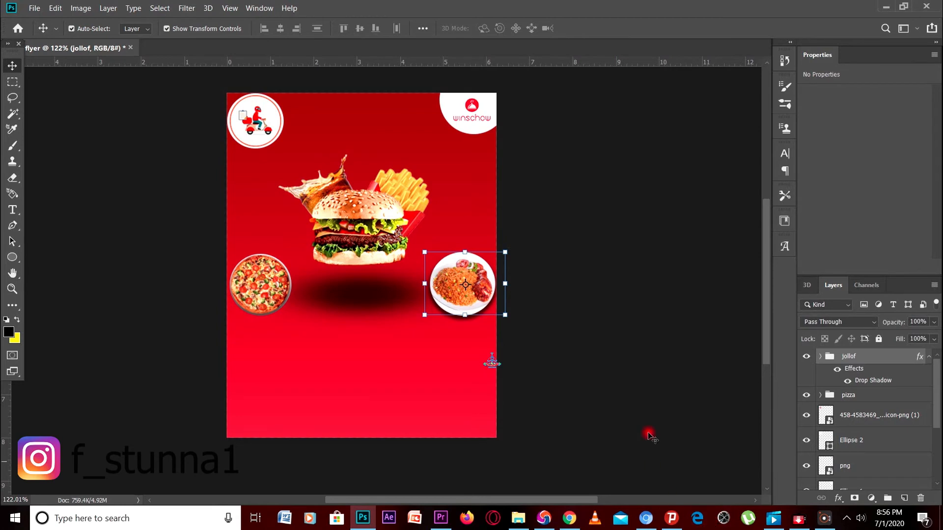
pyautogui.click(648, 387)
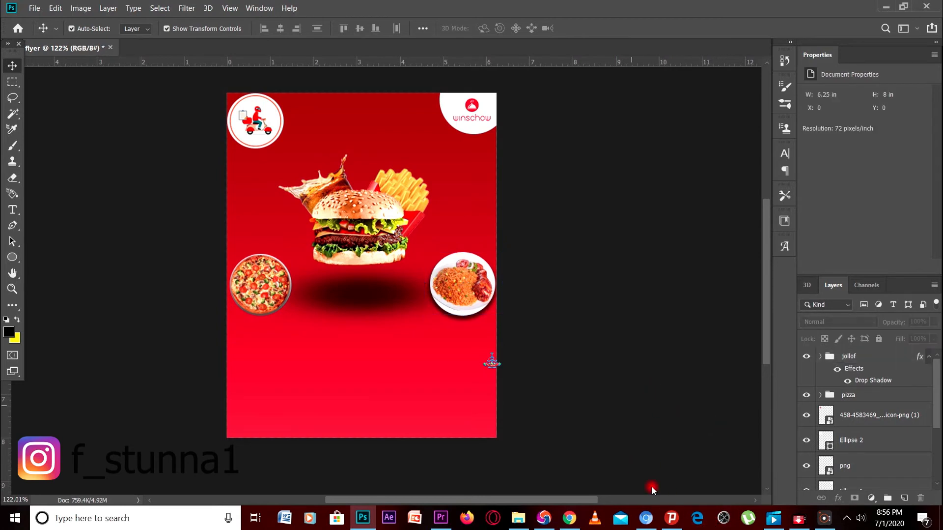
# Set the Type tool font to Boulevard Saint Denis Bold
pyautogui.click(12, 210)
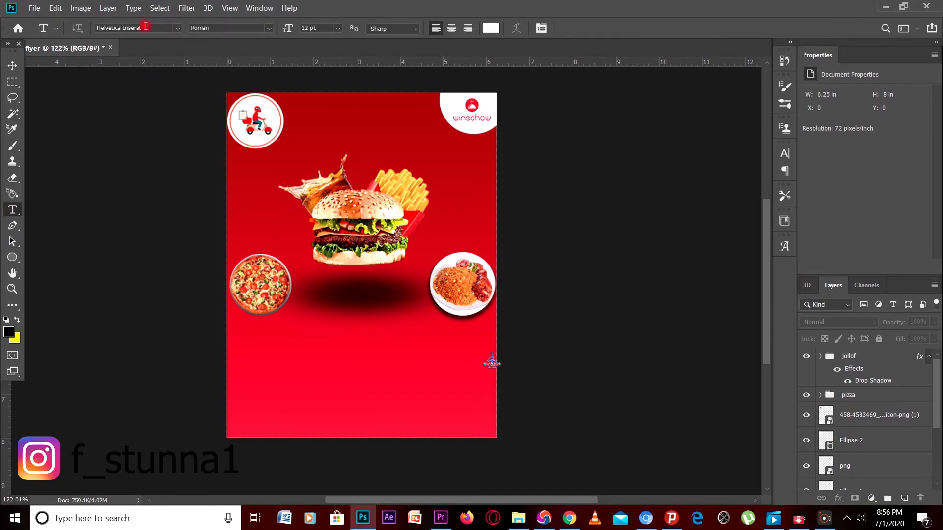
pyautogui.click(146, 27)
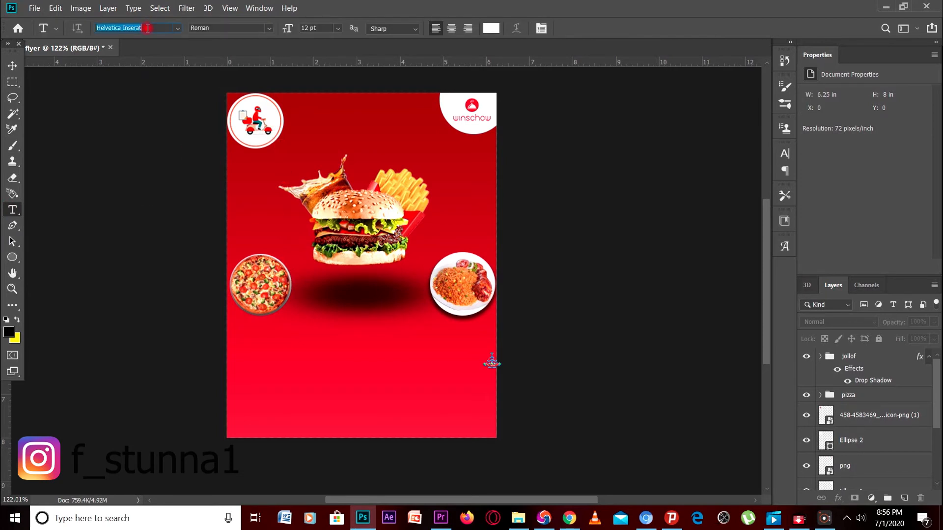
pyautogui.write('boul')
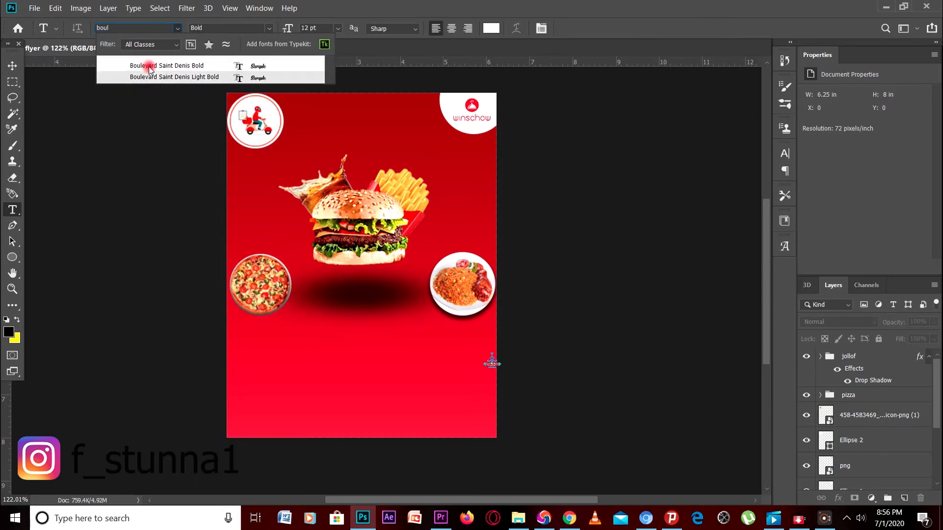
pyautogui.click(150, 67)
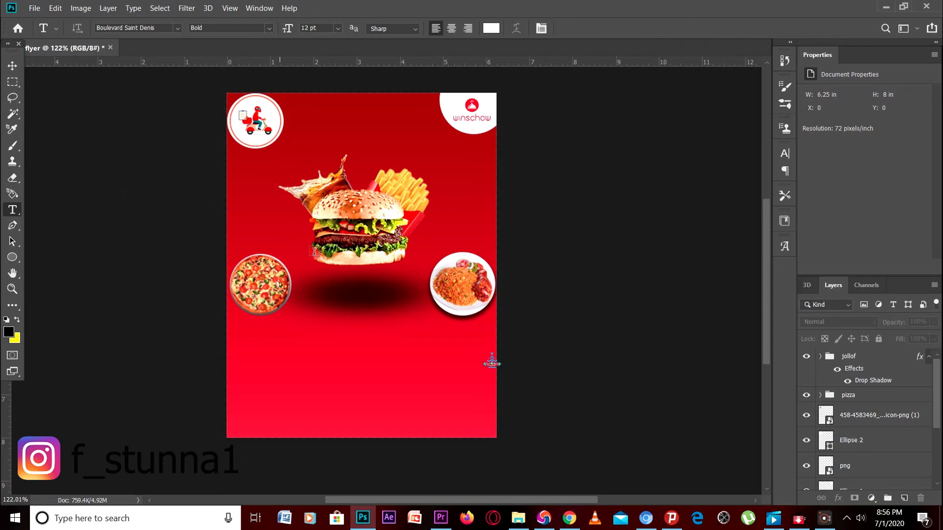
# Create a text label beside the fries and replace the placeholder text with Burger
pyautogui.click(428, 172)
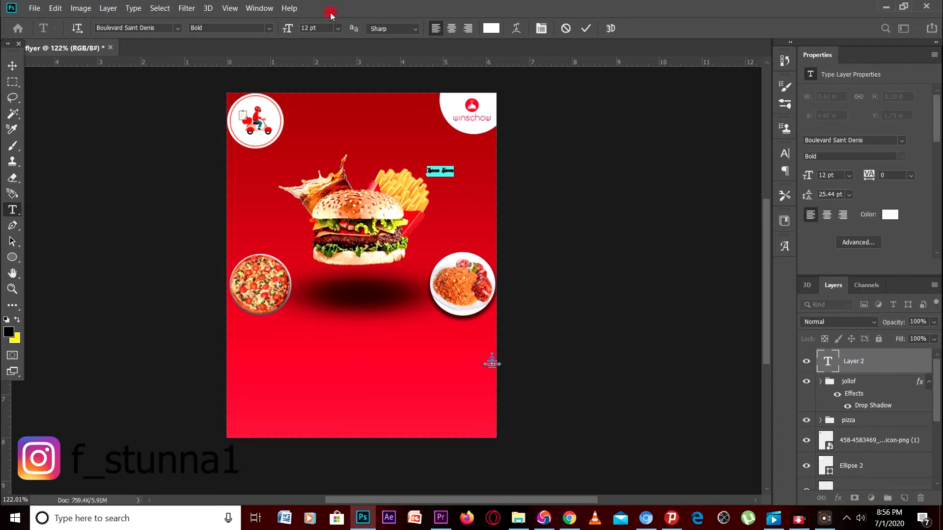
pyautogui.click(338, 28)
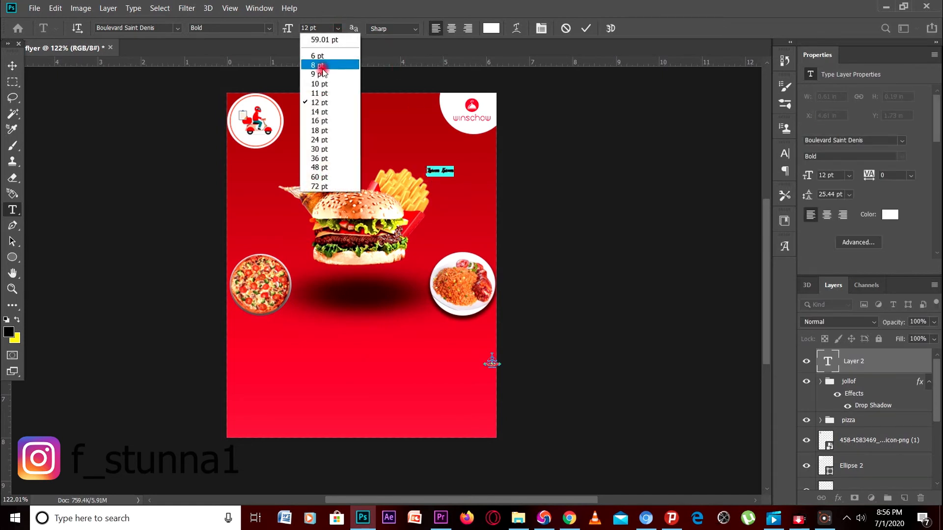
pyautogui.click(321, 139)
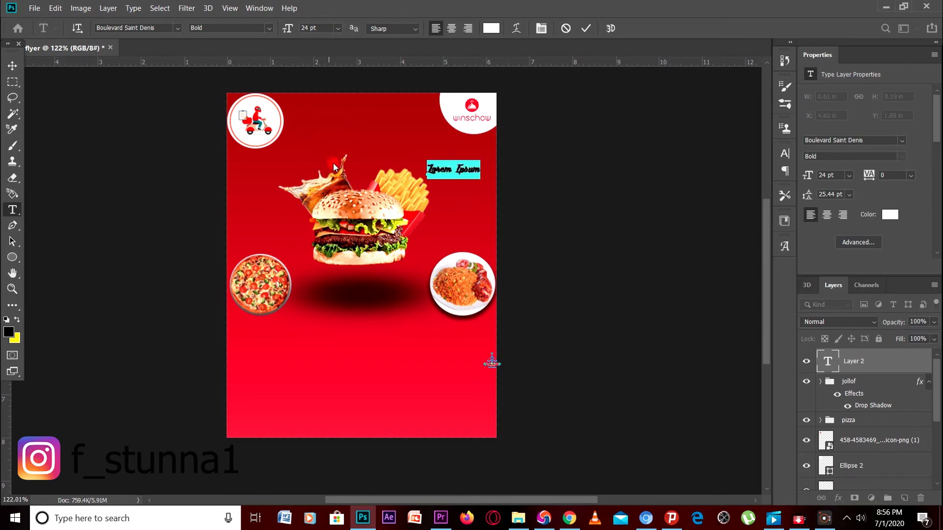
pyautogui.click(338, 28)
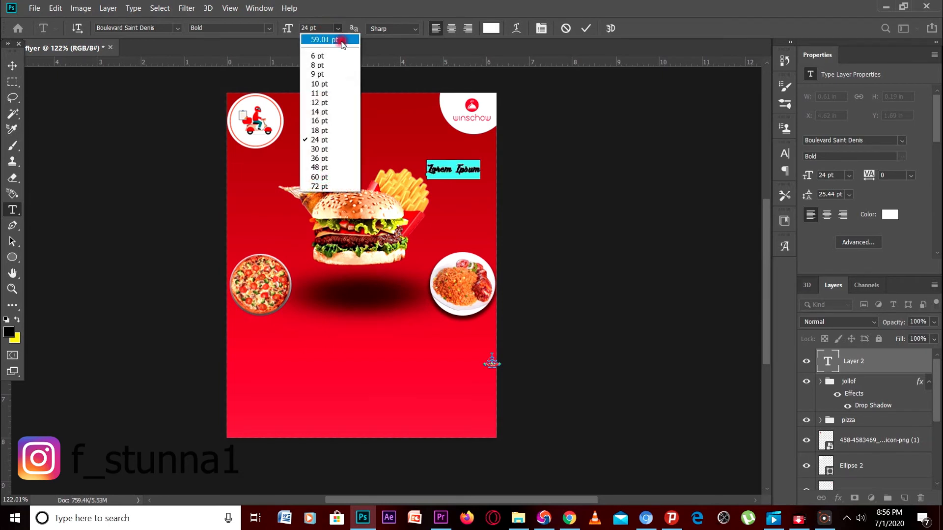
pyautogui.click(331, 157)
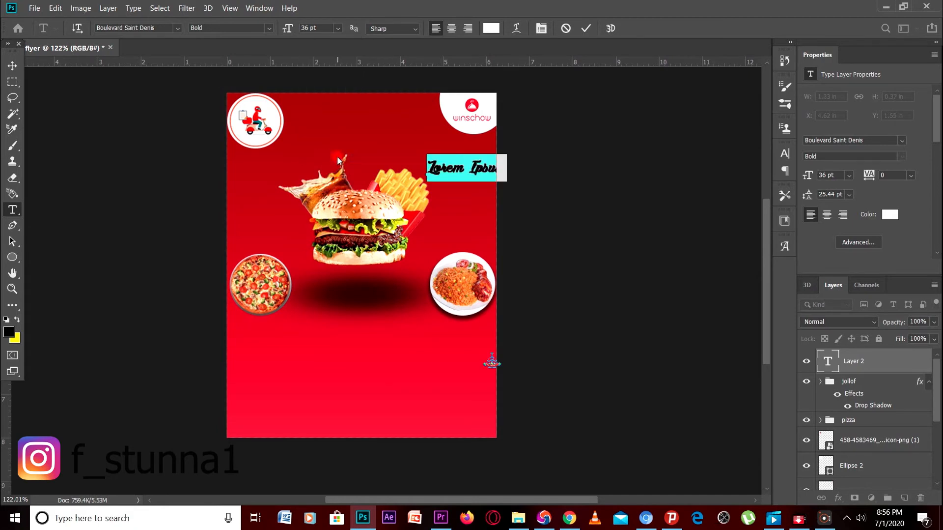
pyautogui.click(463, 168)
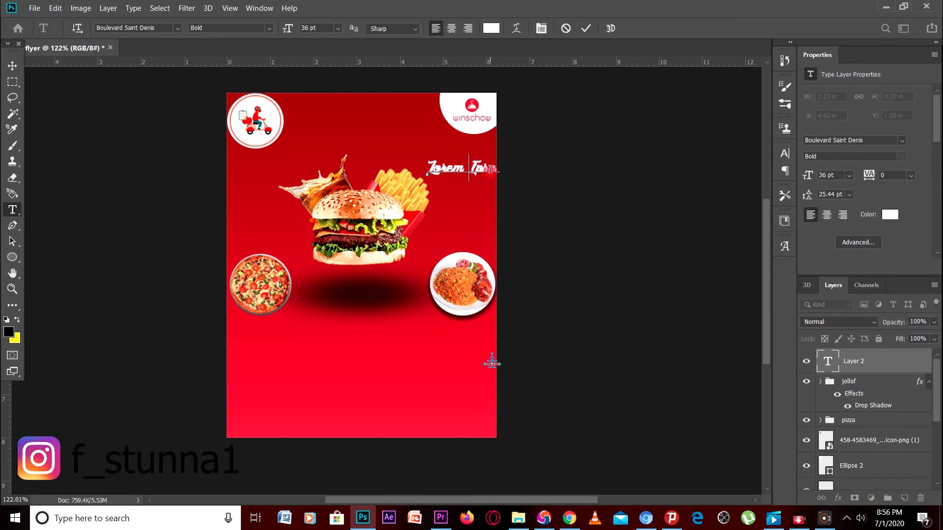
pyautogui.press('Delete')
pyautogui.press('Delete')
pyautogui.press('Delete')
pyautogui.press('Delete')
pyautogui.press('Delete')
pyautogui.press('Delete')
pyautogui.press('Delete')
pyautogui.press('Delete')
pyautogui.press('Delete')
pyautogui.press('Delete')
pyautogui.write('Burger')
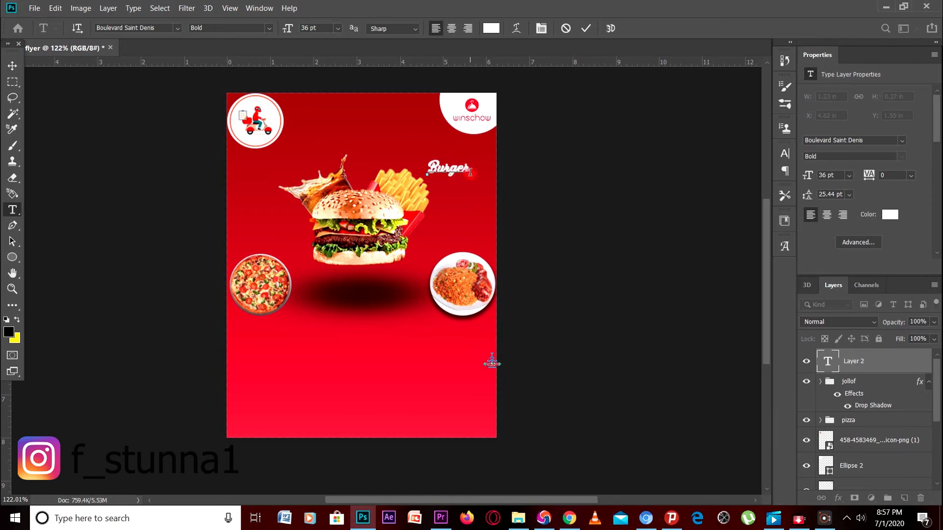
# Enlarge the Burger label to 48 pt, nudge it slightly left and down, and commit it
pyautogui.moveTo(470, 172); pyautogui.dragTo(426, 167)
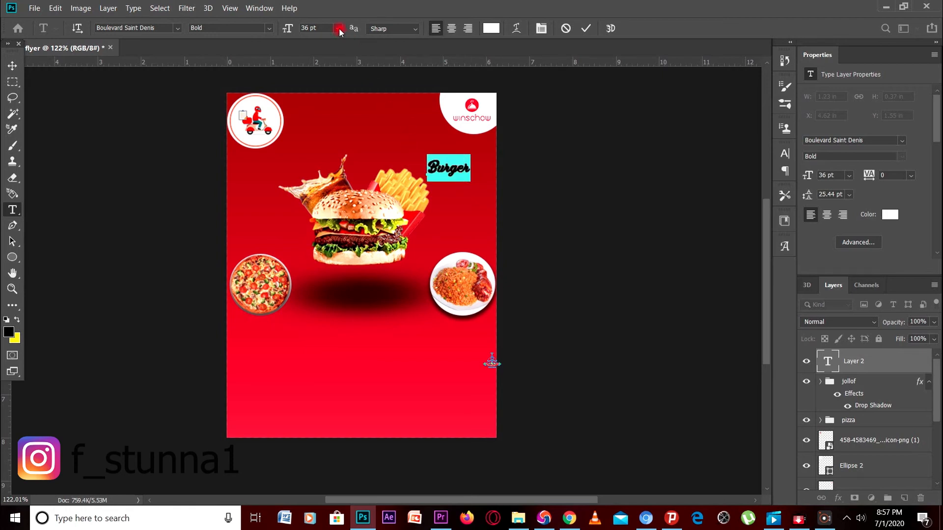
pyautogui.click(339, 30)
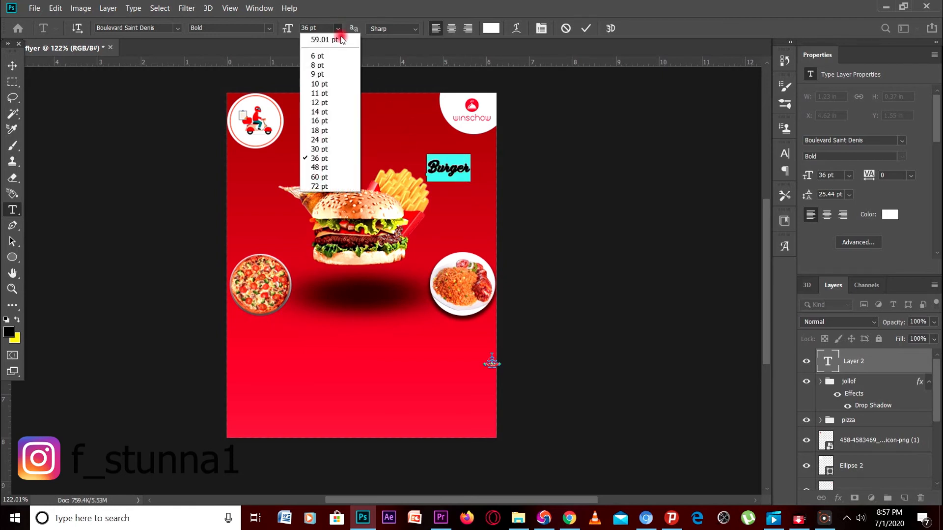
pyautogui.click(327, 167)
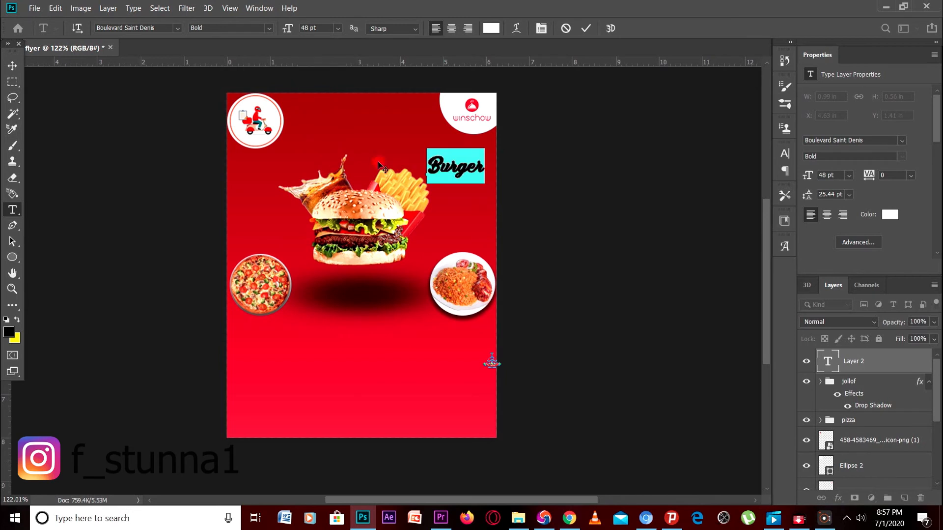
pyautogui.moveTo(450, 193); pyautogui.dragTo(449, 196)
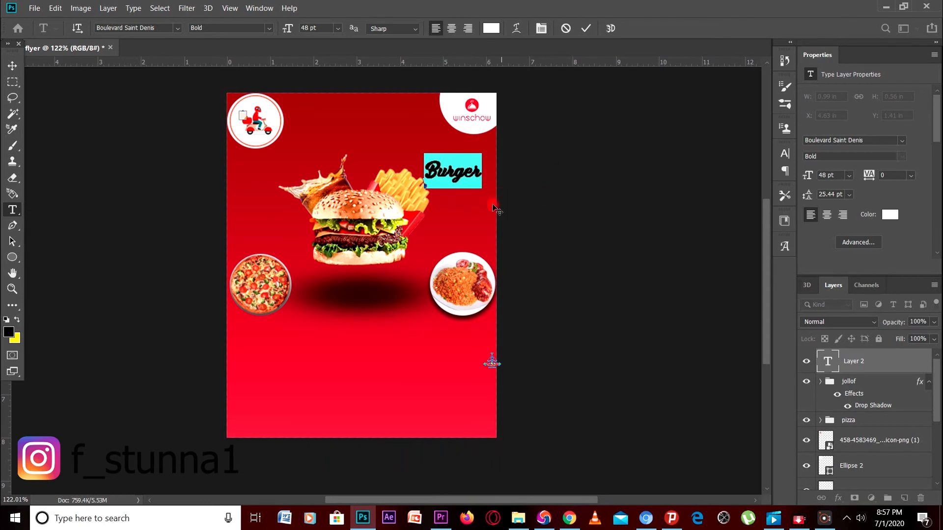
pyautogui.click(571, 224)
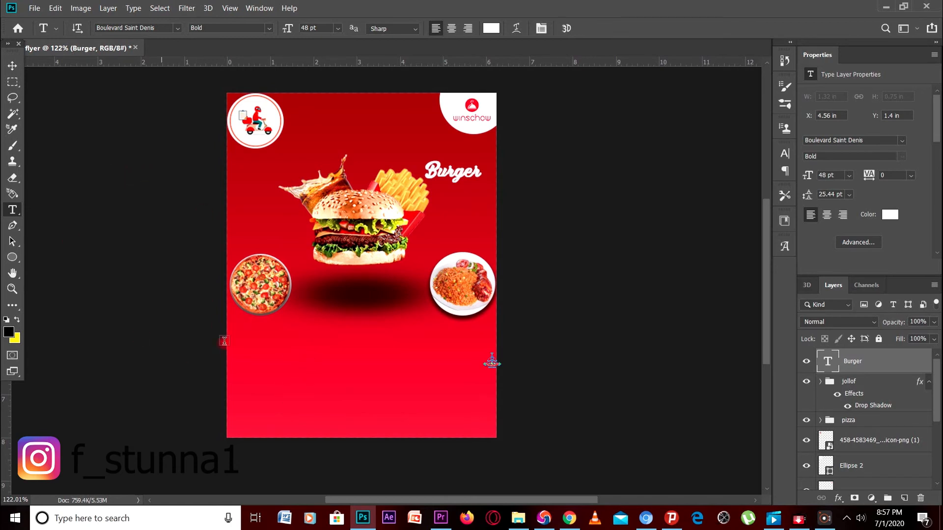
# Add a Pizza label below the pizza circle, nudged slightly down
pyautogui.click(250, 328)
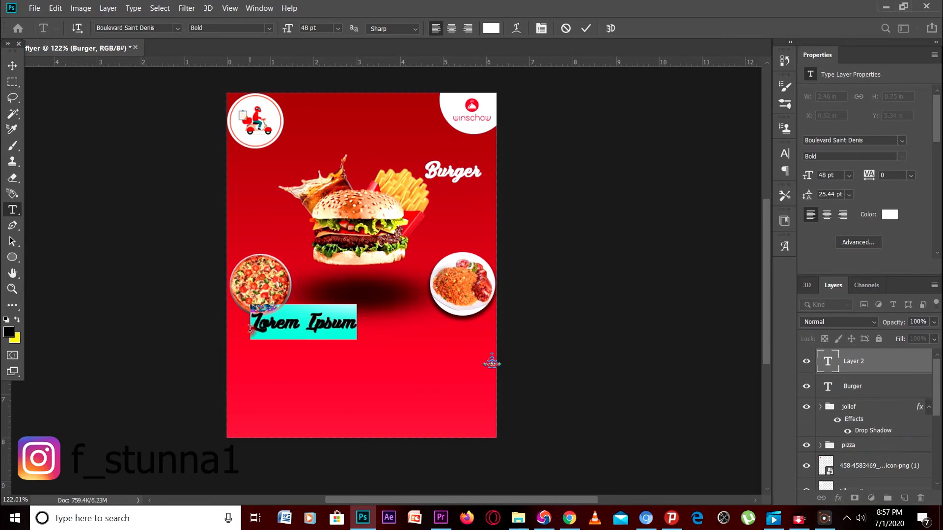
pyautogui.write('PI')
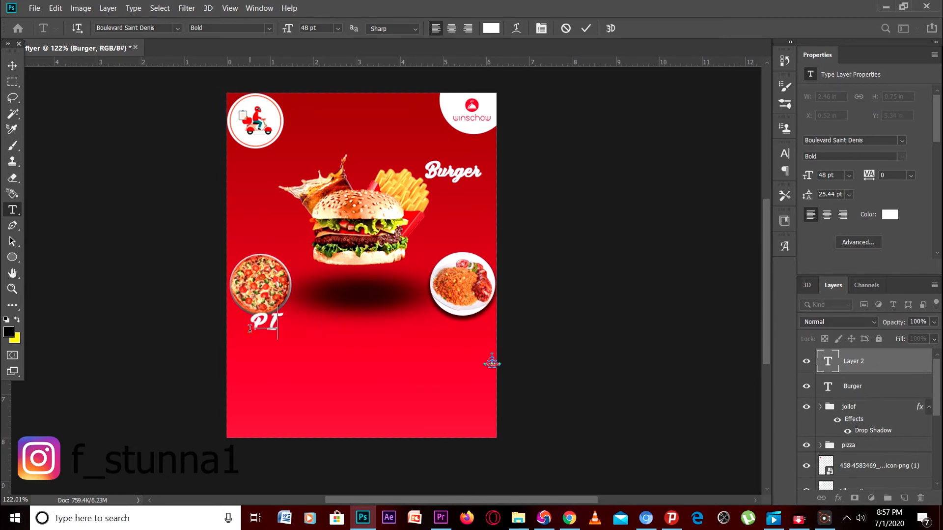
pyautogui.press('BackSpace')
pyautogui.write('izza')
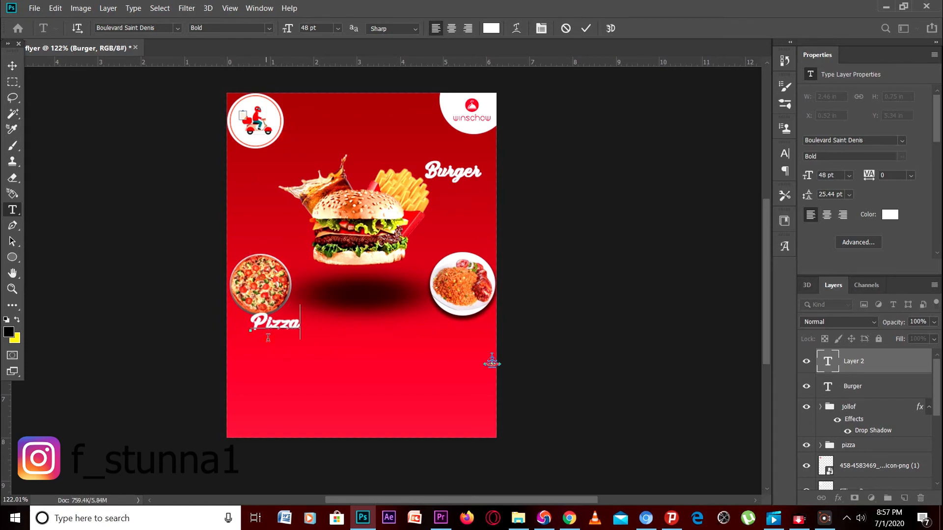
pyautogui.moveTo(267, 344); pyautogui.dragTo(267, 349)
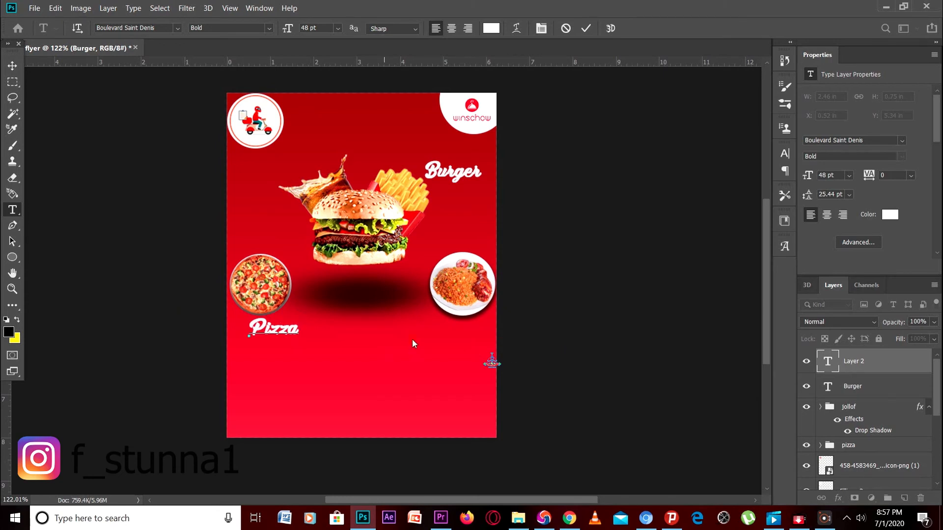
pyautogui.click(393, 350)
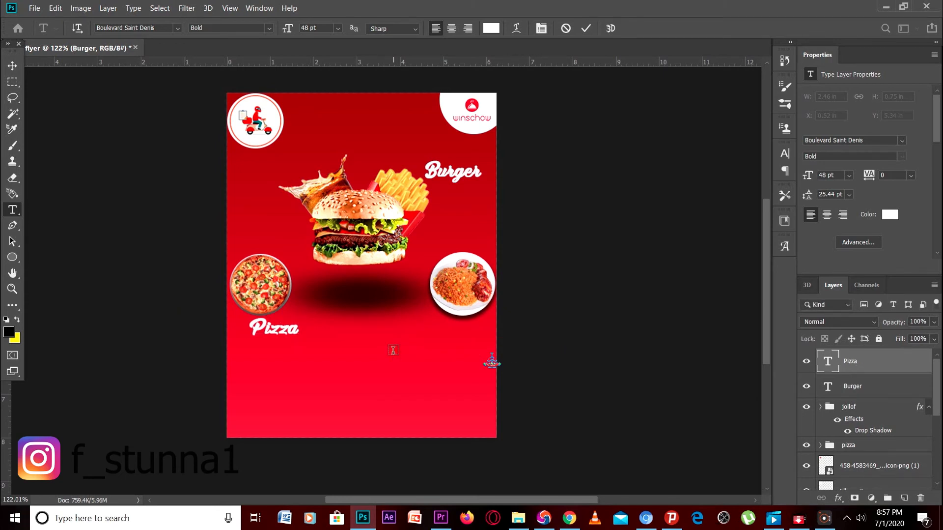
# Add a Jollof label positioned under the jollof plate
pyautogui.click(428, 328)
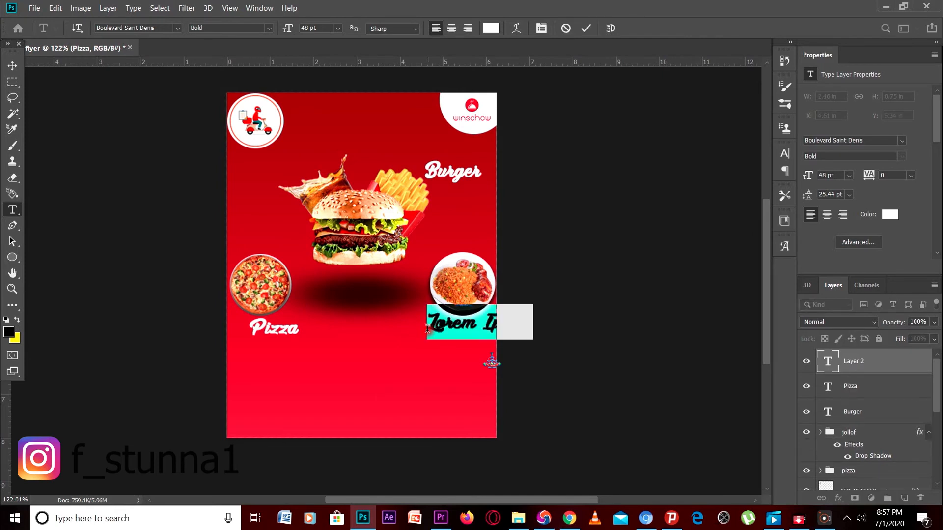
pyautogui.write('J')
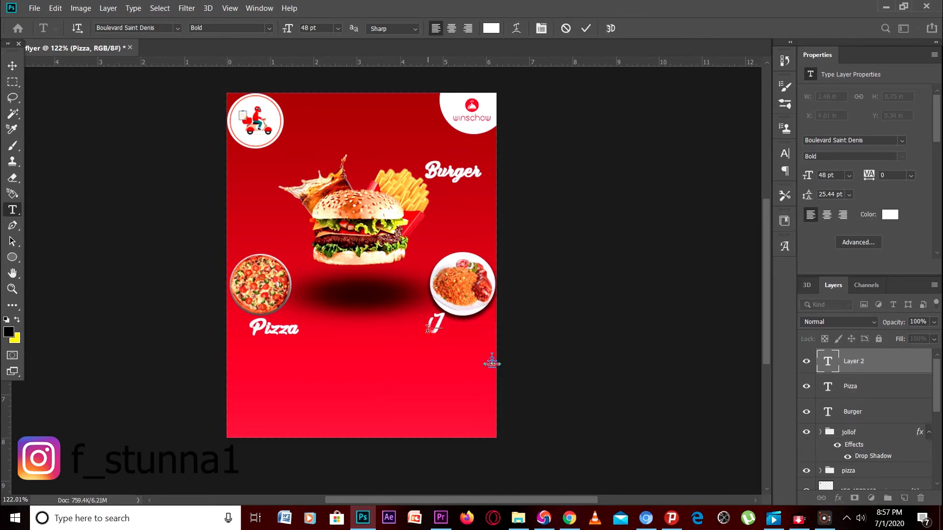
pyautogui.write('ollof')
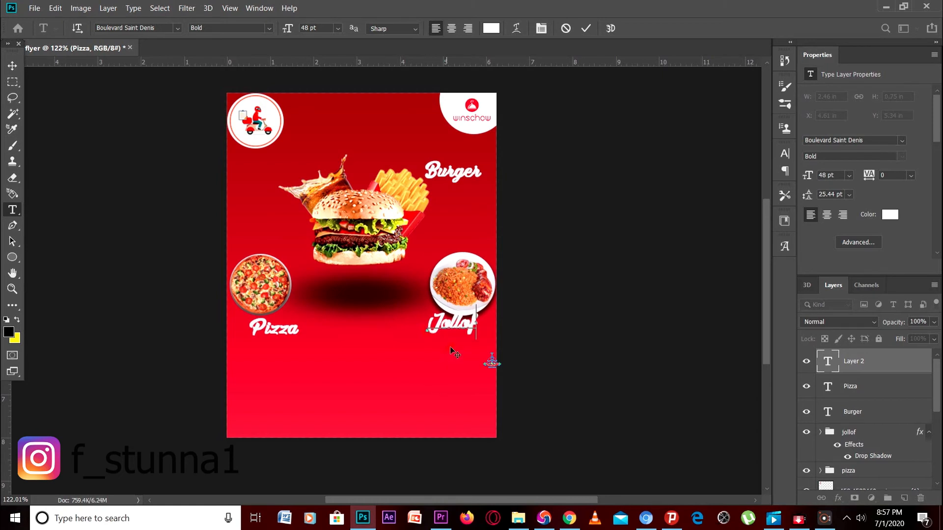
pyautogui.moveTo(450, 346); pyautogui.dragTo(447, 349)
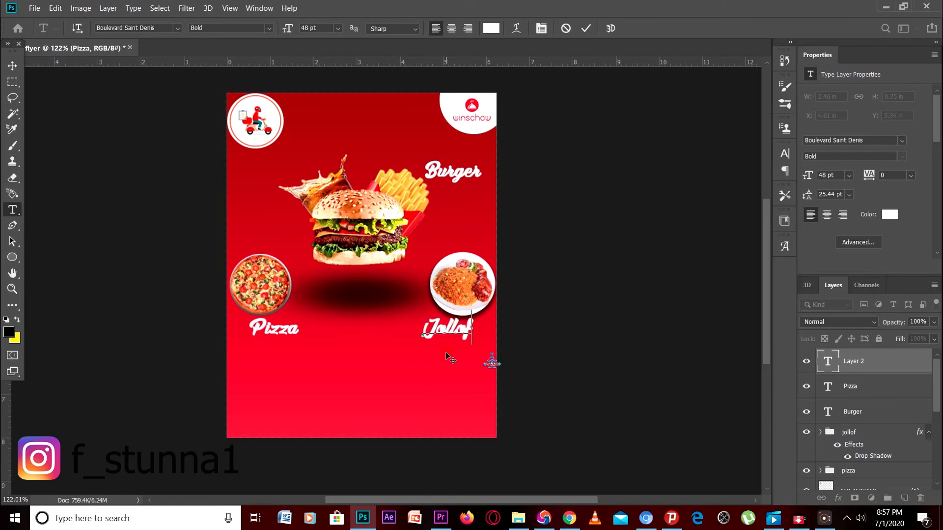
pyautogui.click(589, 306)
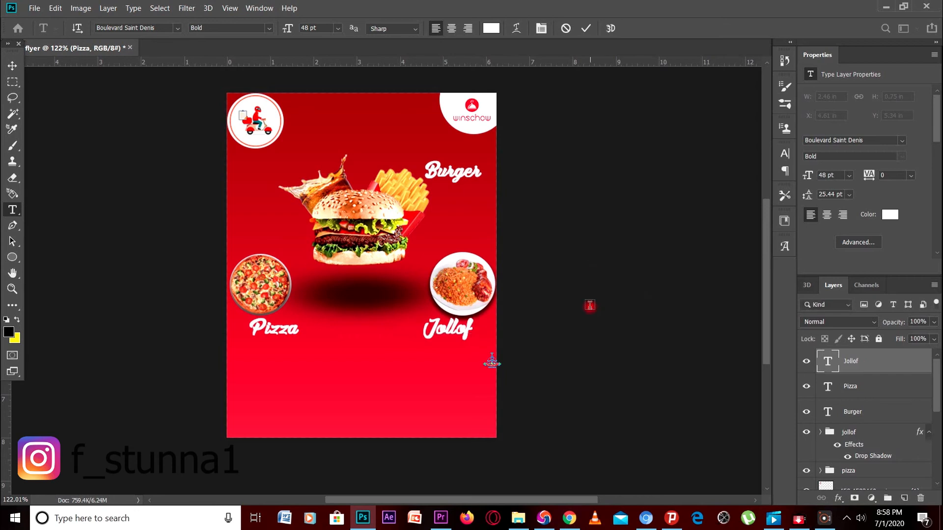
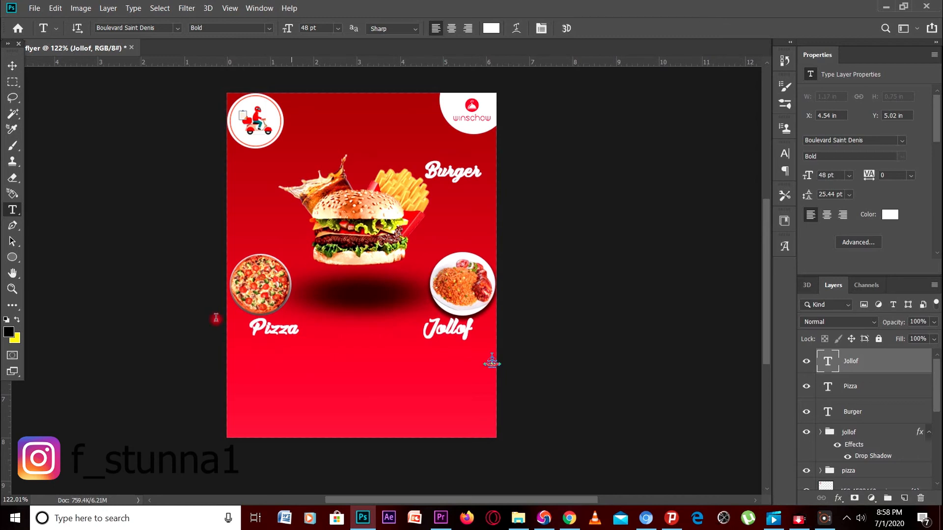
# Draw a rounded-rectangle pill shape below the Pizza label and fill it white
pyautogui.click(13, 257)
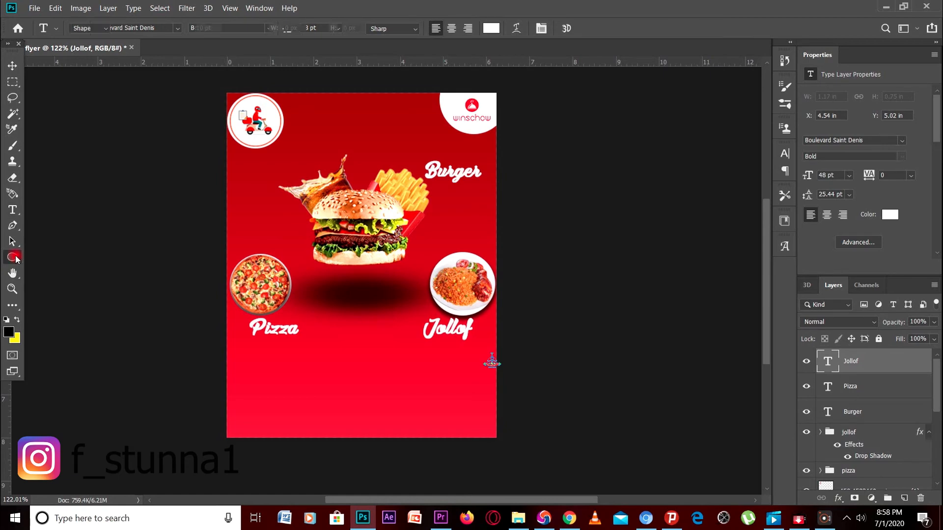
pyautogui.click(14, 257)
pyautogui.click(53, 268)
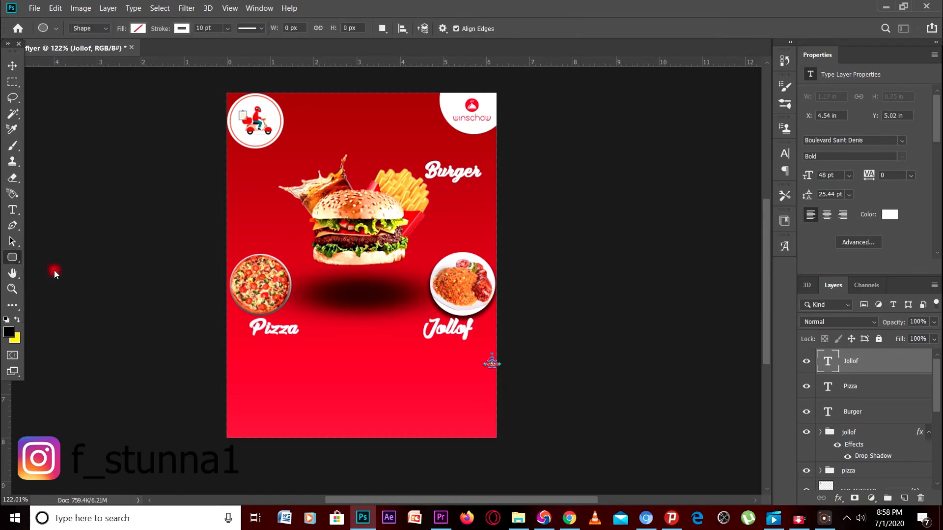
pyautogui.scroll(3, 315, 358)
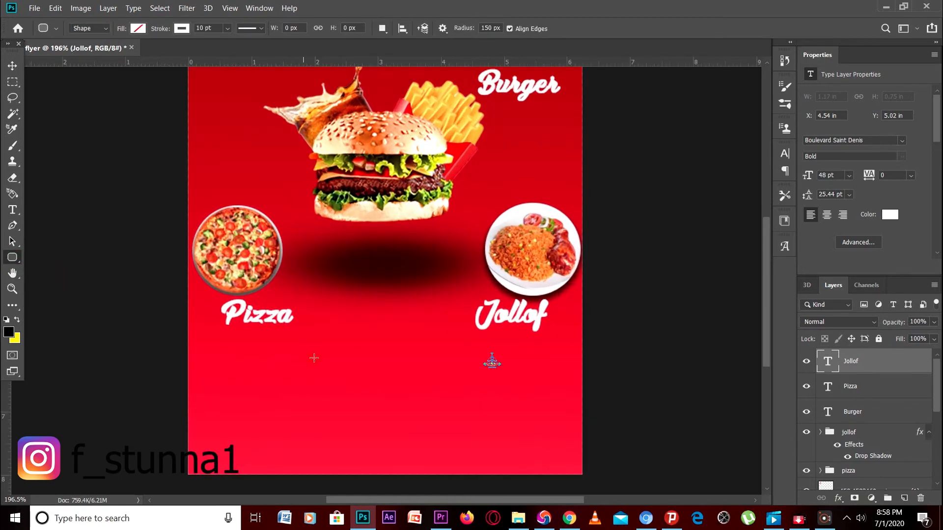
pyautogui.moveTo(302, 343); pyautogui.dragTo(407, 364)
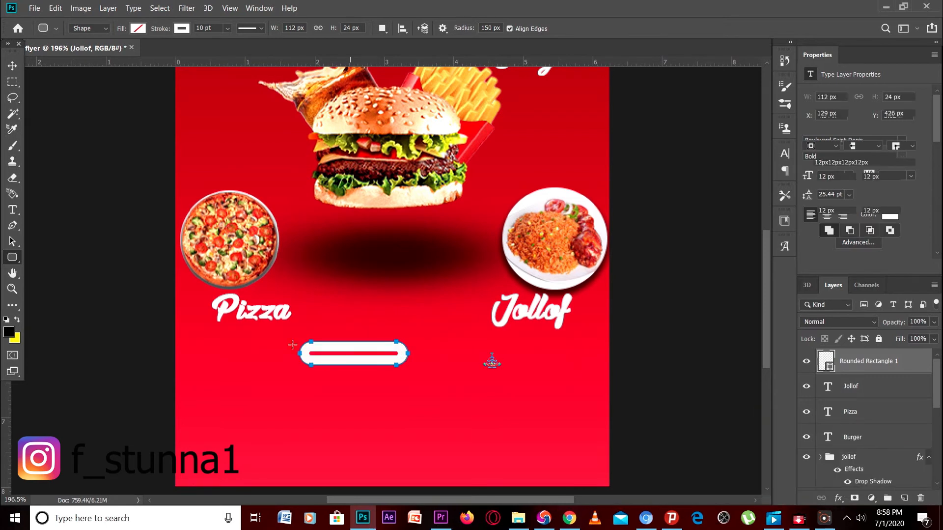
pyautogui.click(139, 29)
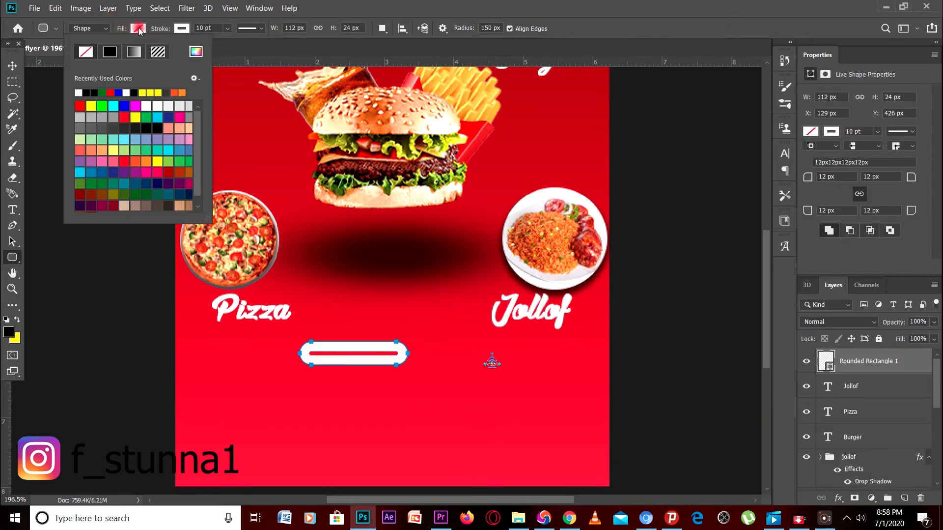
pyautogui.click(77, 94)
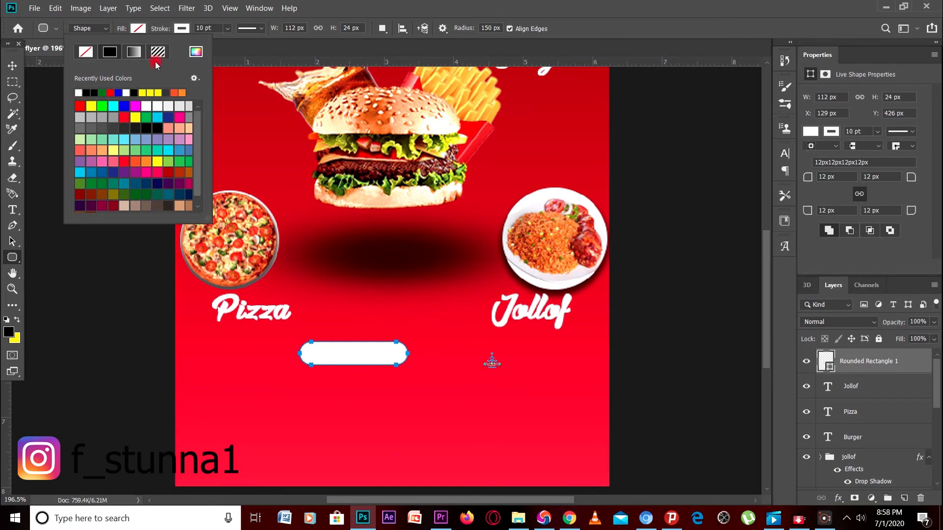
pyautogui.click(224, 51)
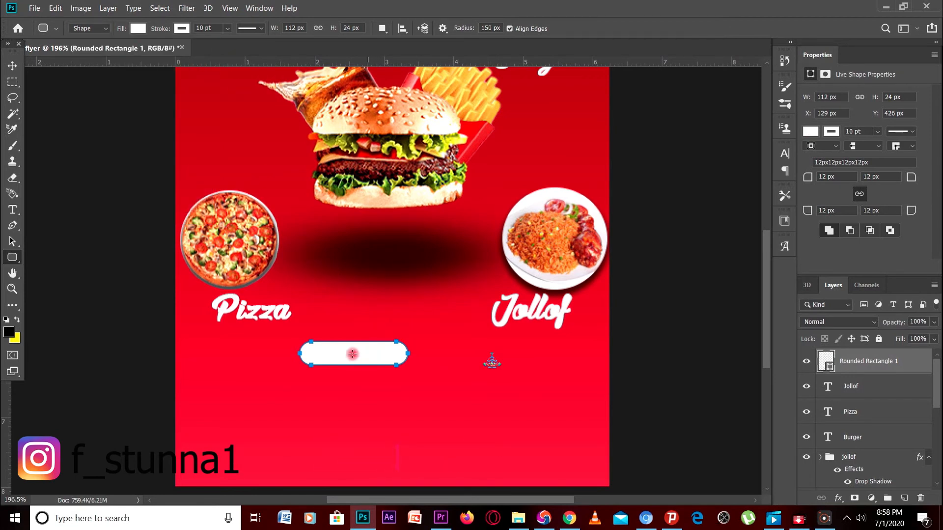
# Move the white pill so it sits centred between the Pizza and Jollof labels
pyautogui.click(12, 66)
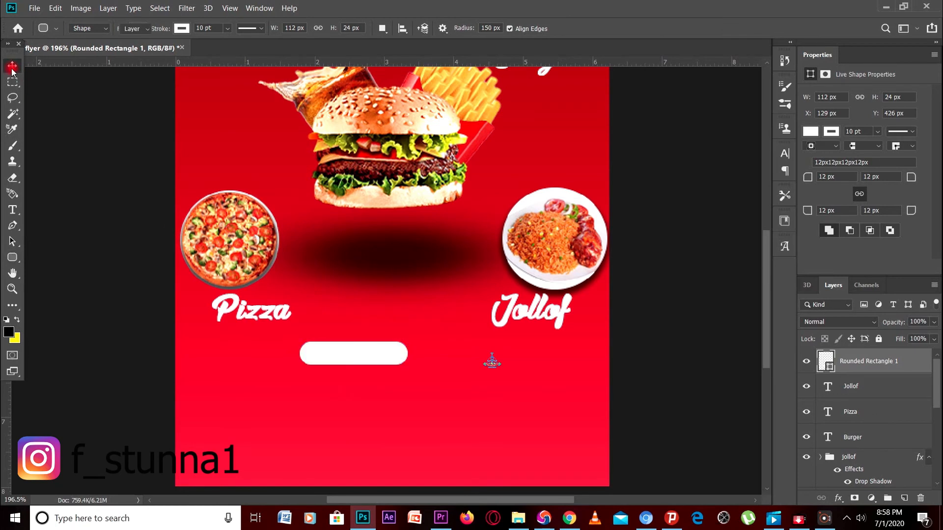
pyautogui.moveTo(326, 353); pyautogui.dragTo(357, 335)
pyautogui.moveTo(355, 333); pyautogui.dragTo(355, 333)
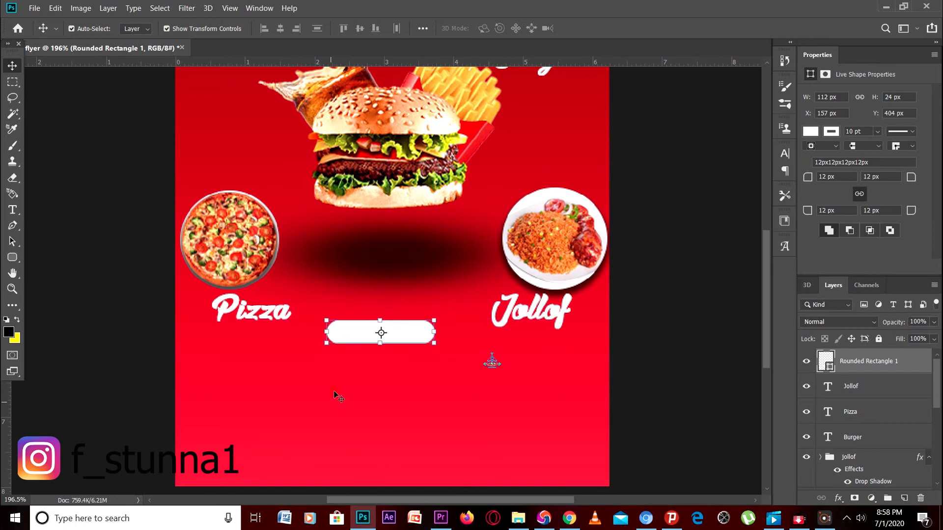
# Start a new text line below the button, set in Helvetica Inserat
pyautogui.click(297, 417)
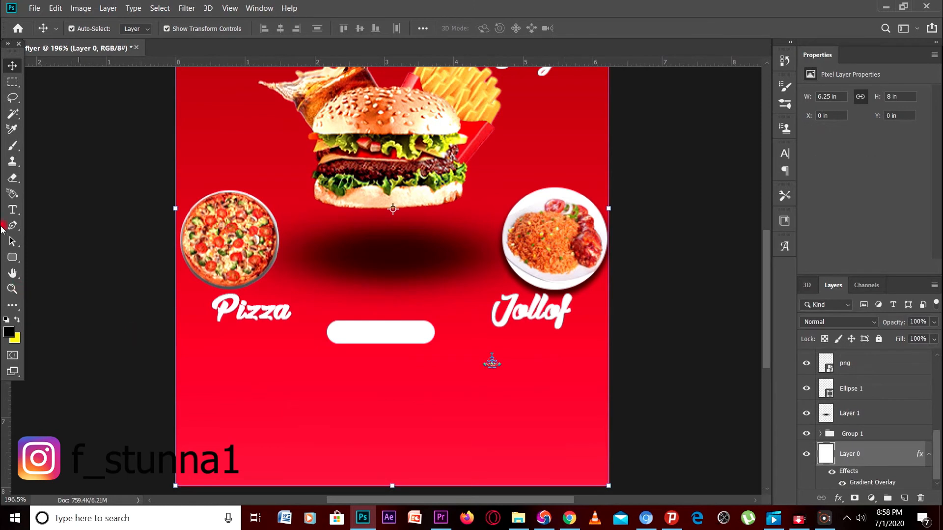
pyautogui.click(11, 210)
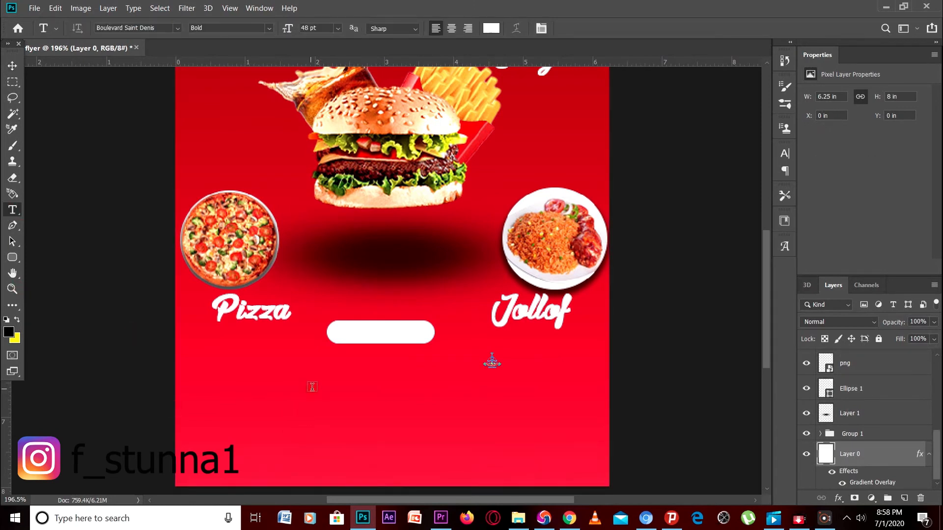
pyautogui.click(318, 372)
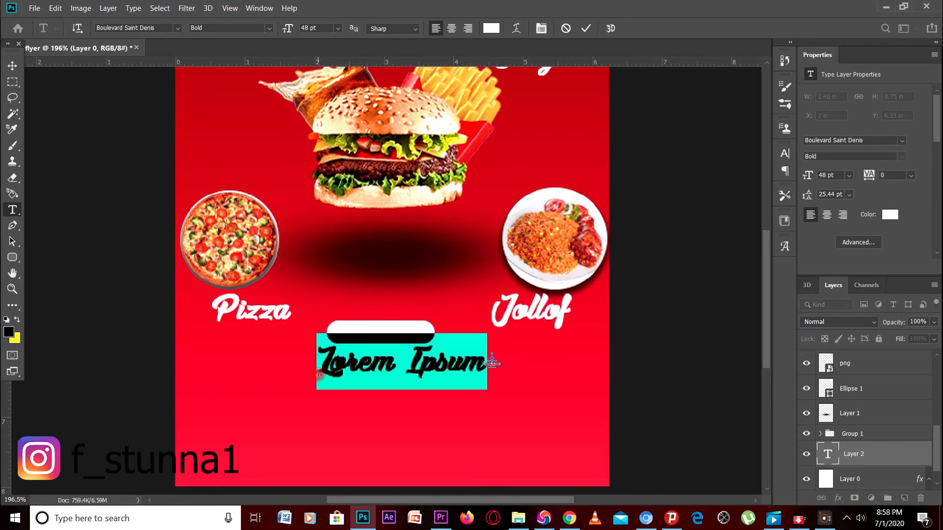
pyautogui.click(154, 28)
pyautogui.click(176, 29)
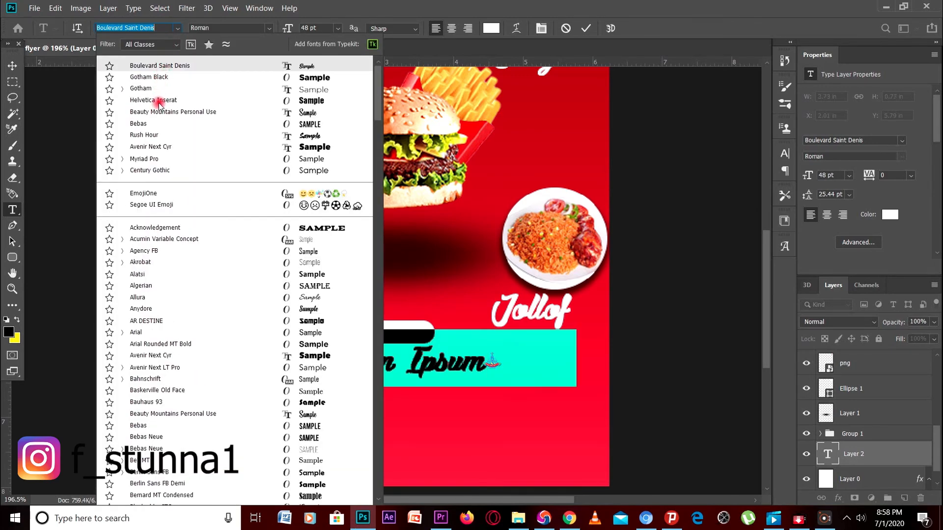
pyautogui.click(158, 102)
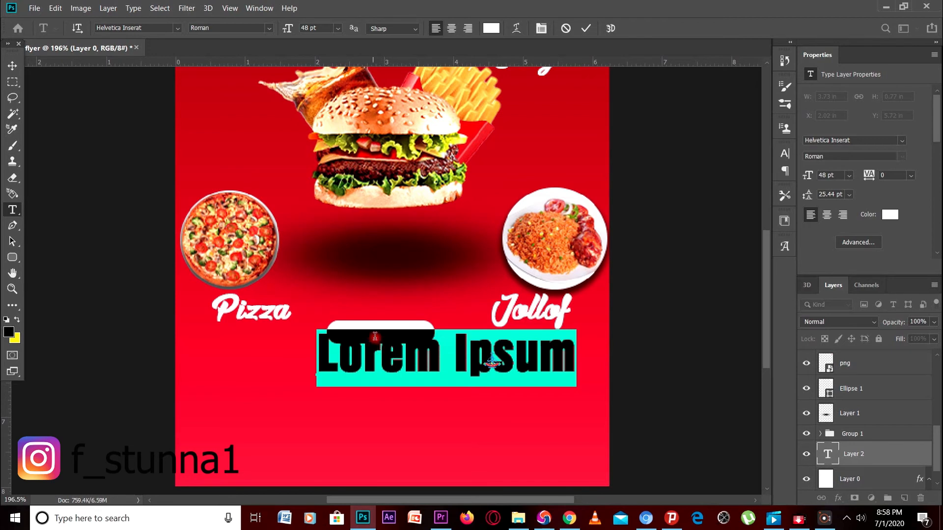
# Type 'Order Now', correcting the initial typo
pyautogui.write('F')
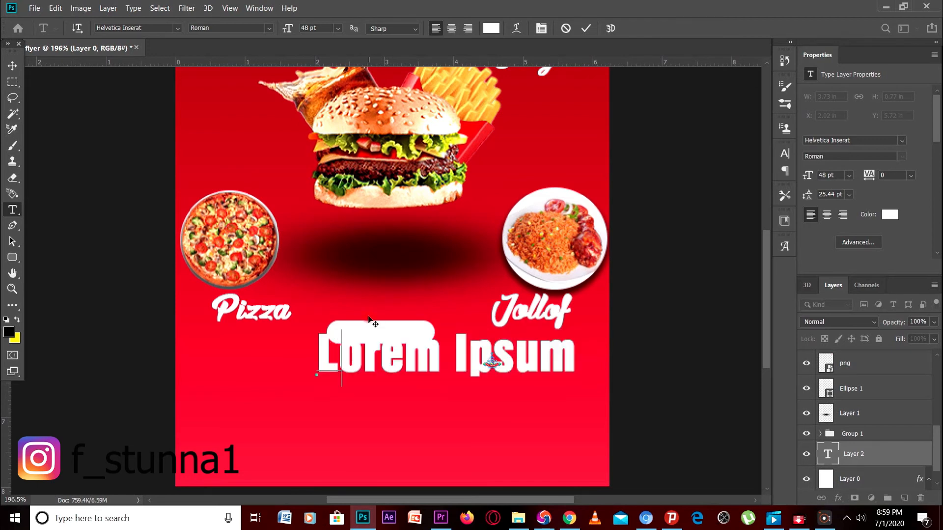
pyautogui.write('rder')
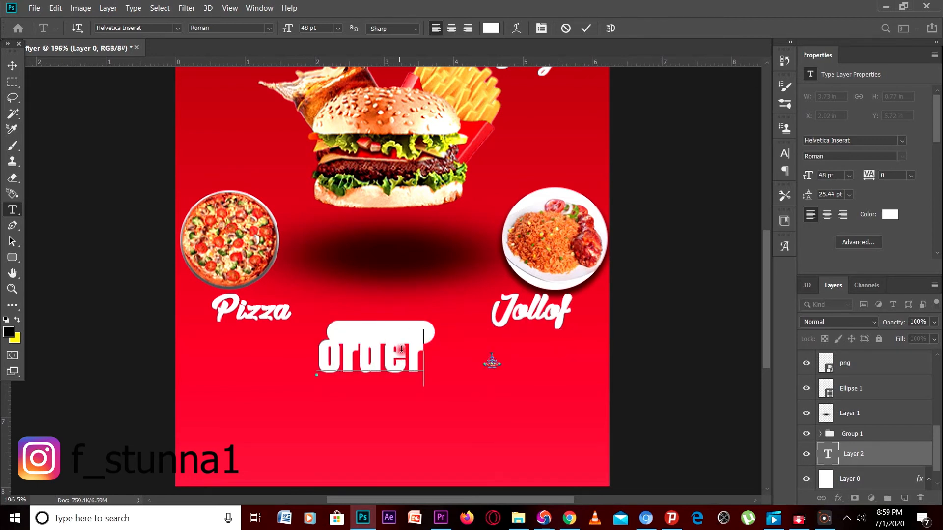
pyautogui.press('BackSpace')
pyautogui.press('BackSpace')
pyautogui.press('BackSpace')
pyautogui.press('BackSpace')
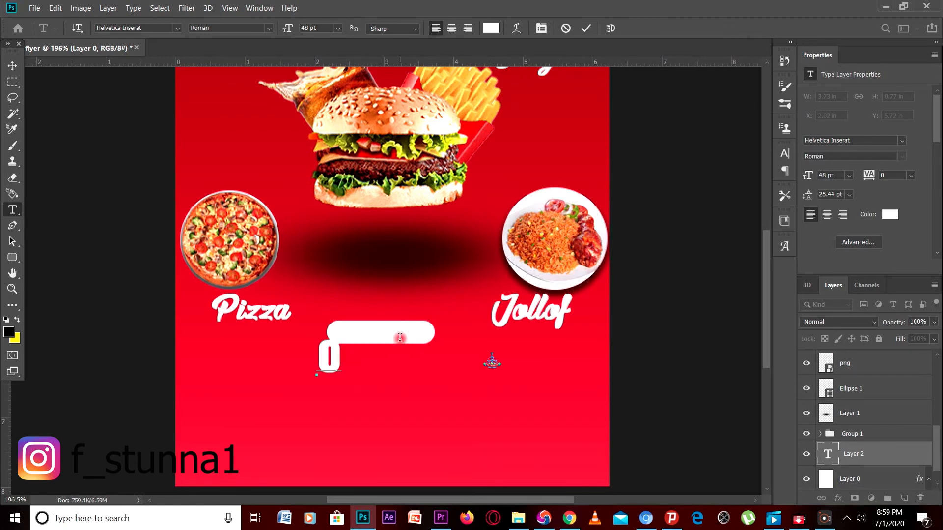
pyautogui.press('BackSpace')
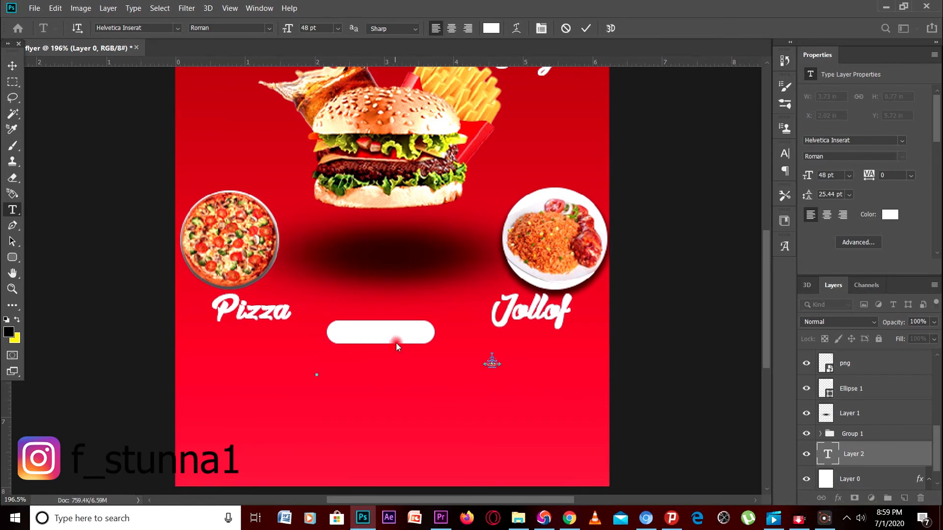
pyautogui.write('O ')
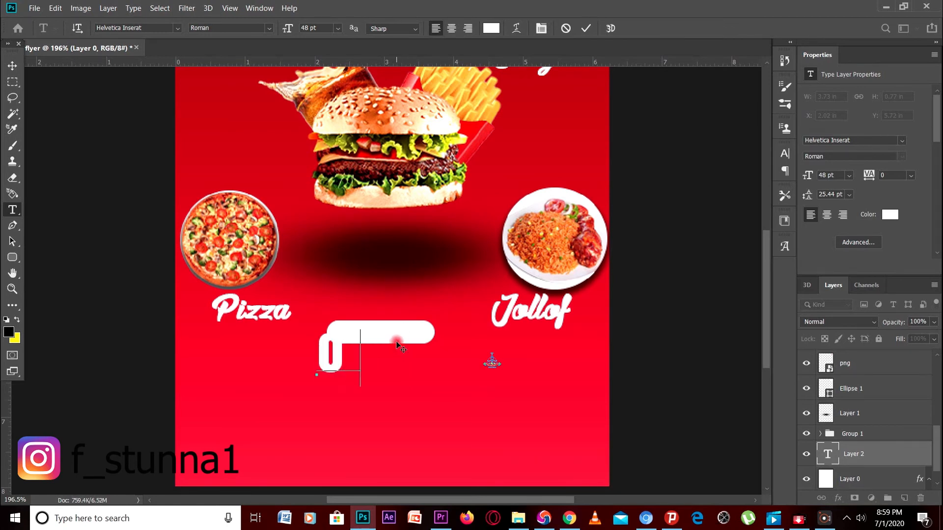
pyautogui.write('rde')
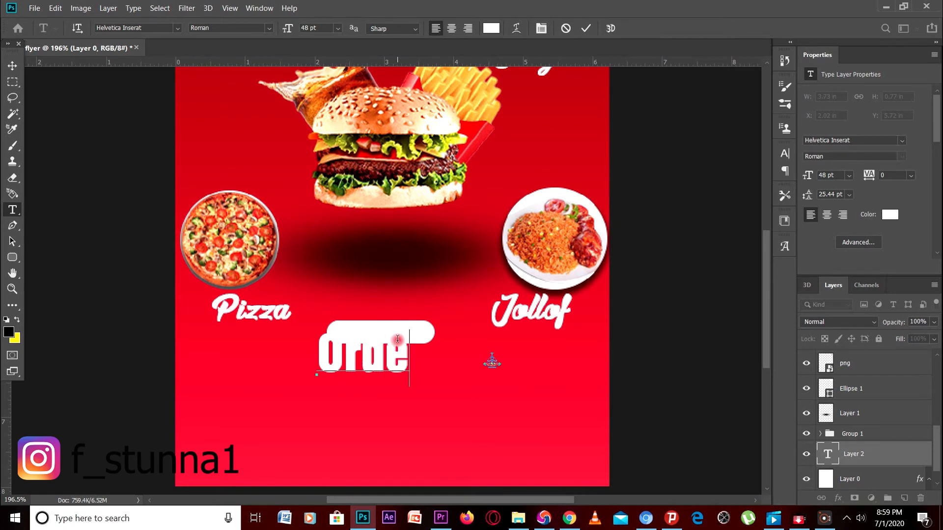
pyautogui.write('r')
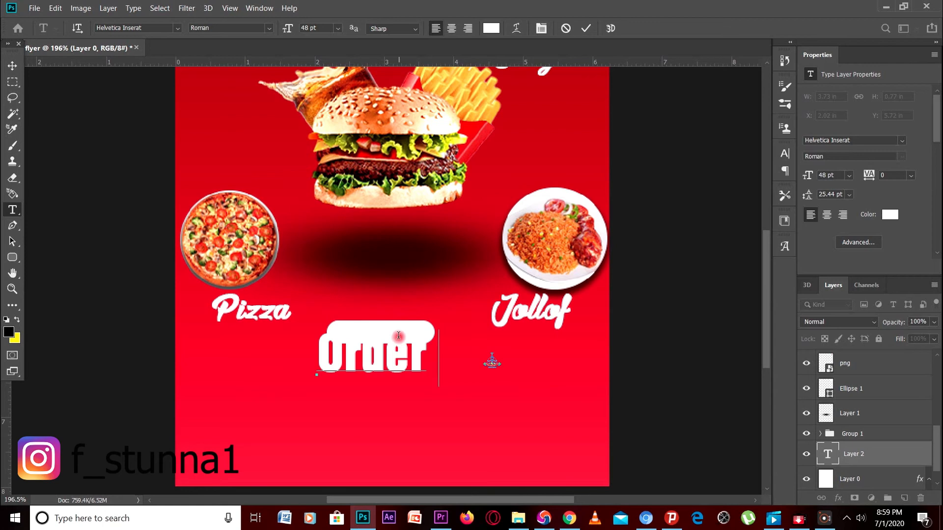
pyautogui.write(' No')
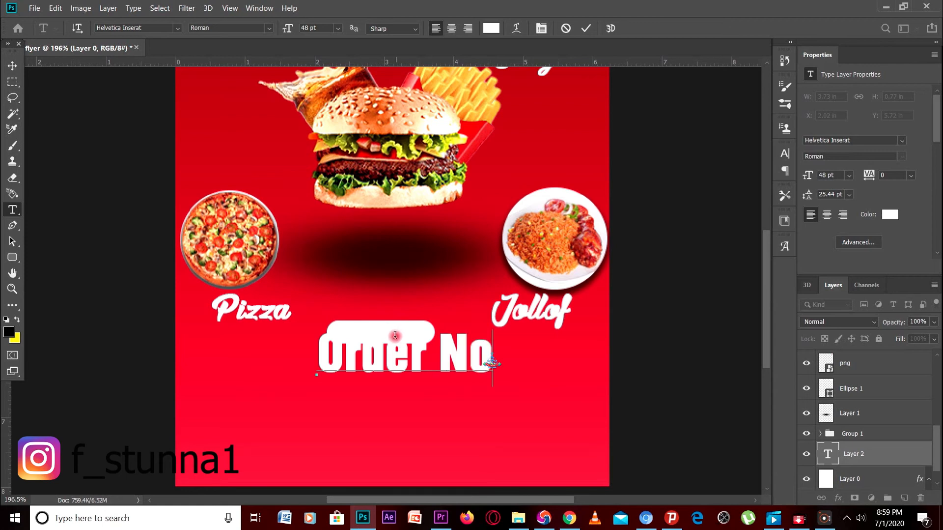
pyautogui.write('w')
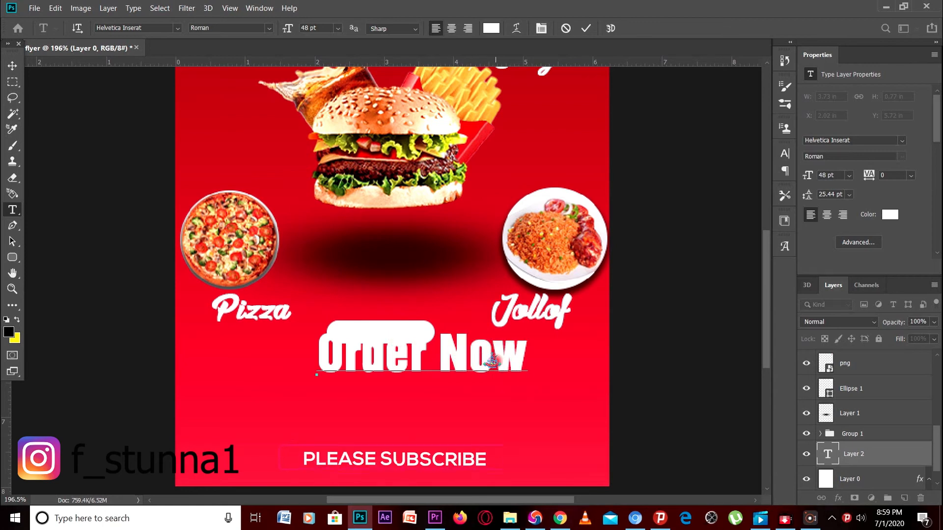
# Shrink the Order Now text through 24 pt to 18 pt and drag it onto the white button
pyautogui.hotkey('ctrl', 'a')
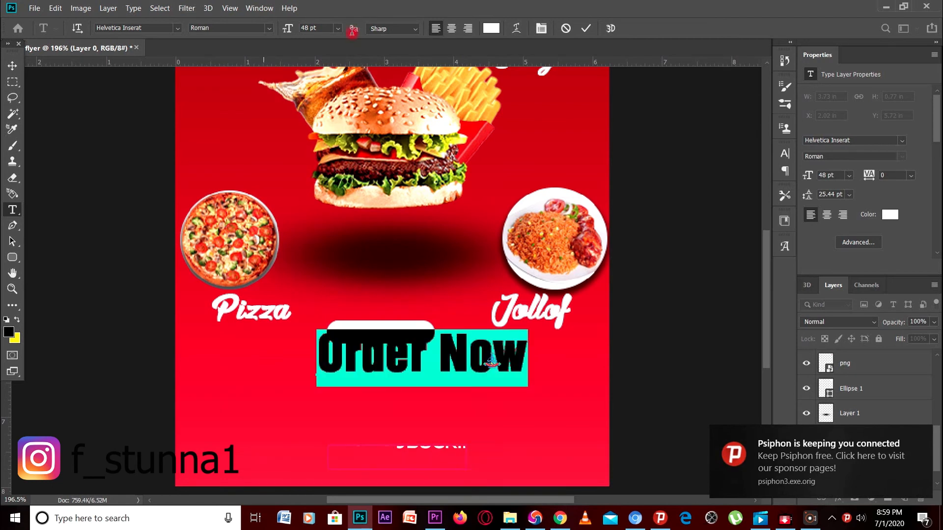
pyautogui.click(338, 28)
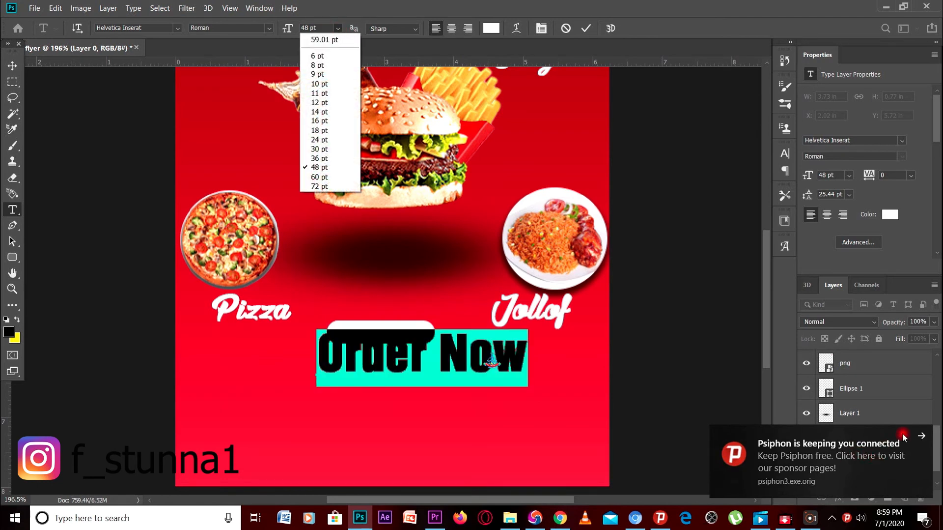
pyautogui.click(922, 436)
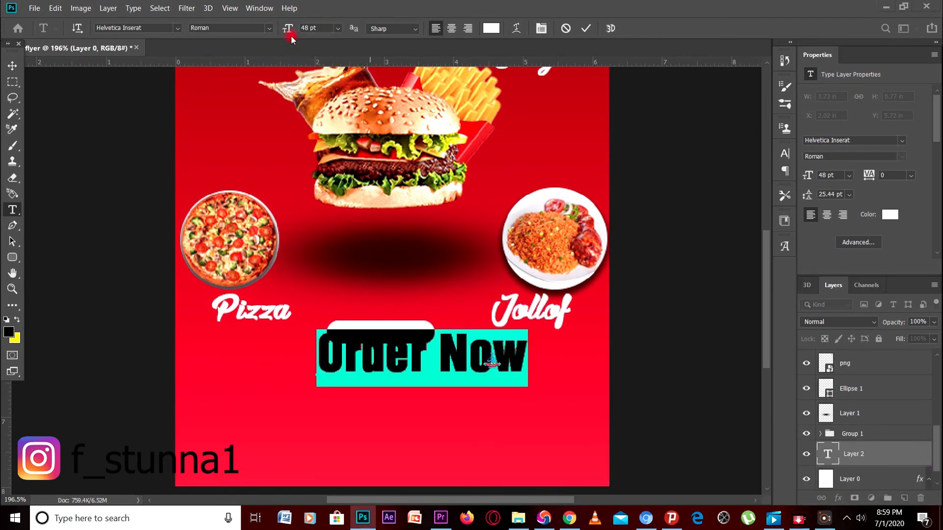
pyautogui.click(338, 28)
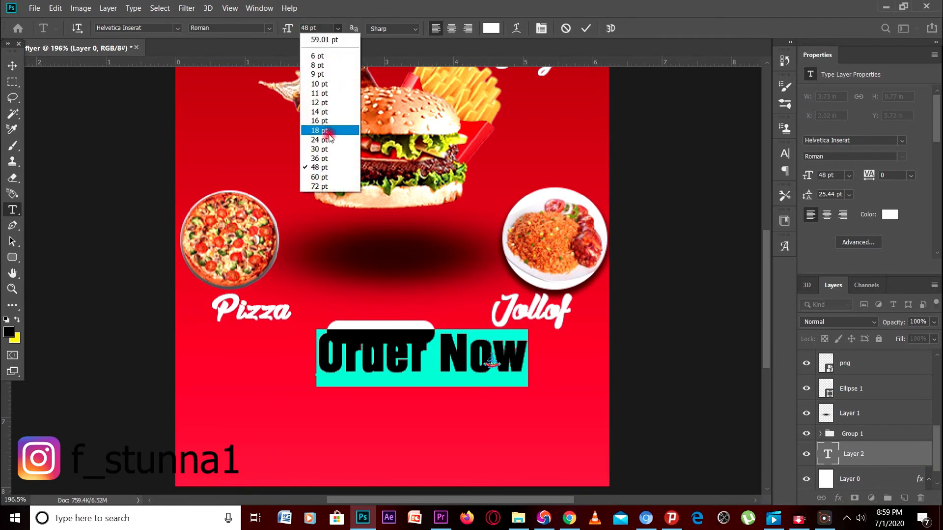
pyautogui.click(322, 140)
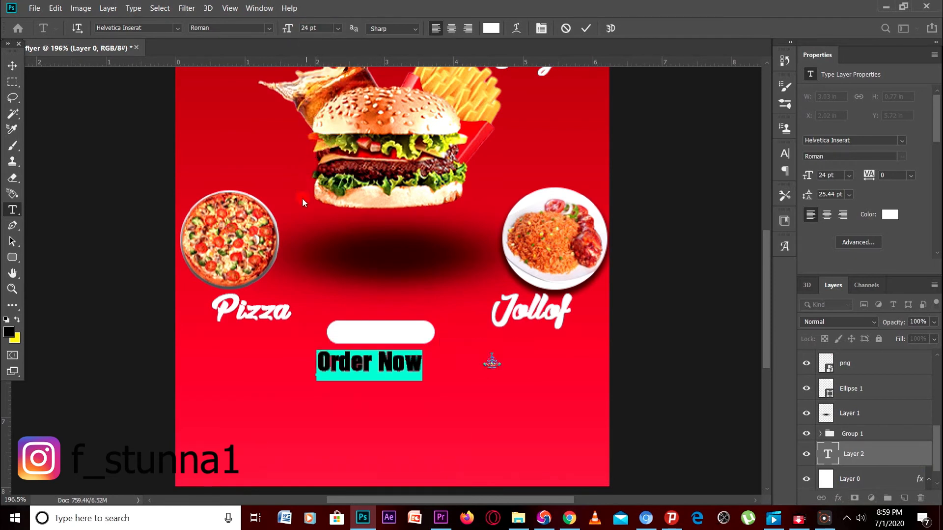
pyautogui.click(339, 28)
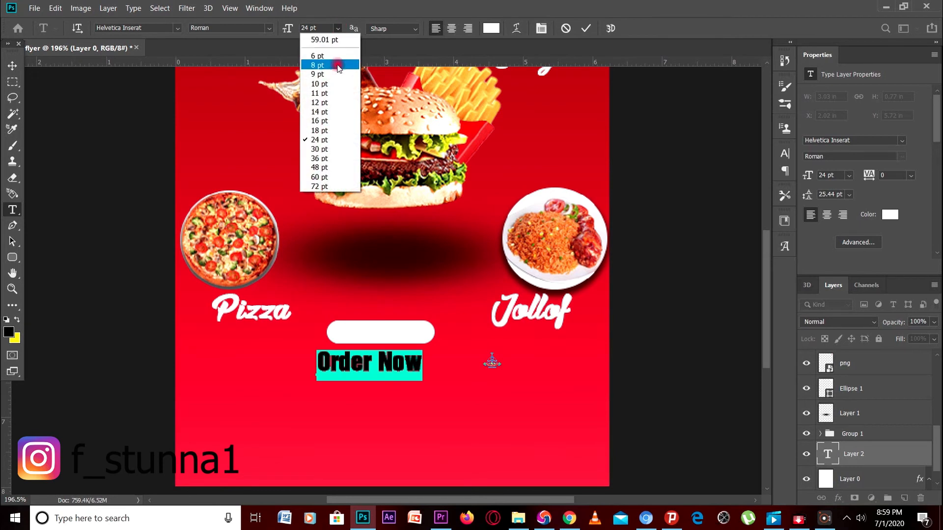
pyautogui.click(325, 129)
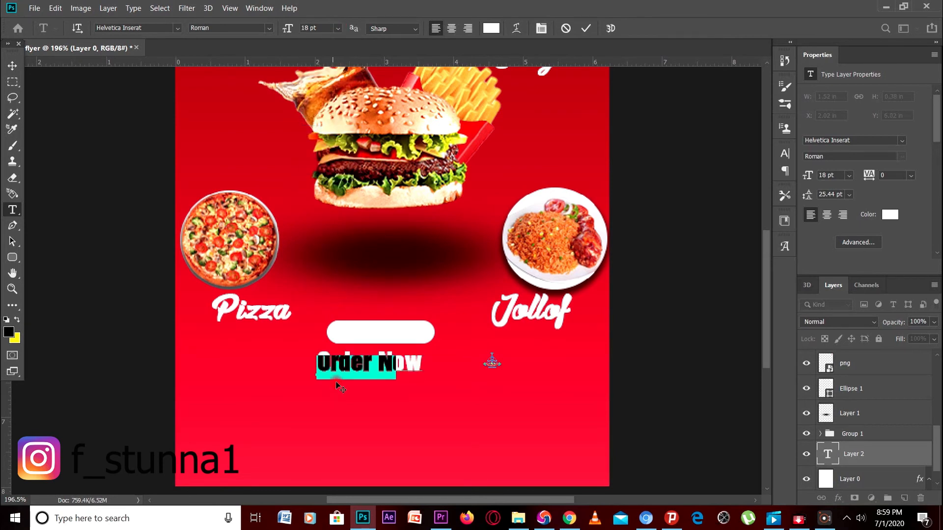
pyautogui.moveTo(341, 386); pyautogui.dragTo(367, 350)
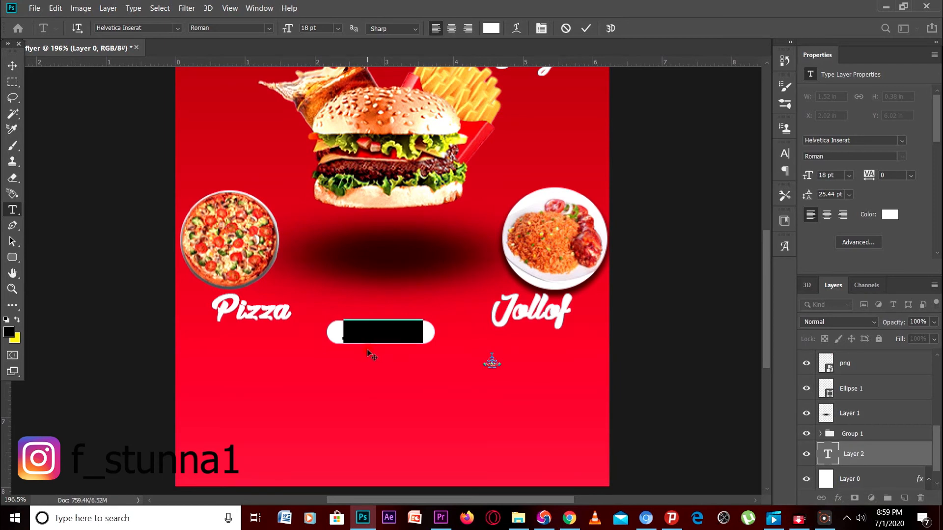
# Colour the Order Now text with red sampled from the flyer and move it onto the button
pyautogui.click(491, 28)
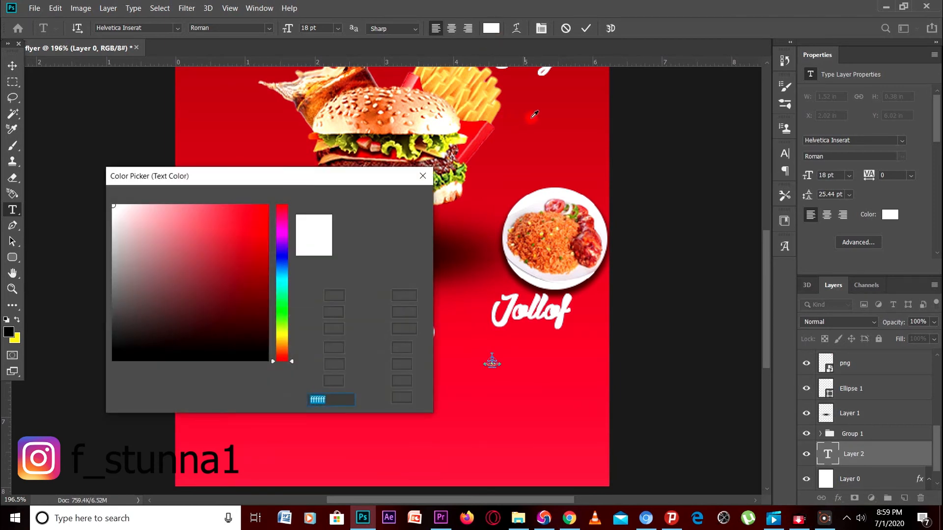
pyautogui.click(535, 114)
pyautogui.click(410, 199)
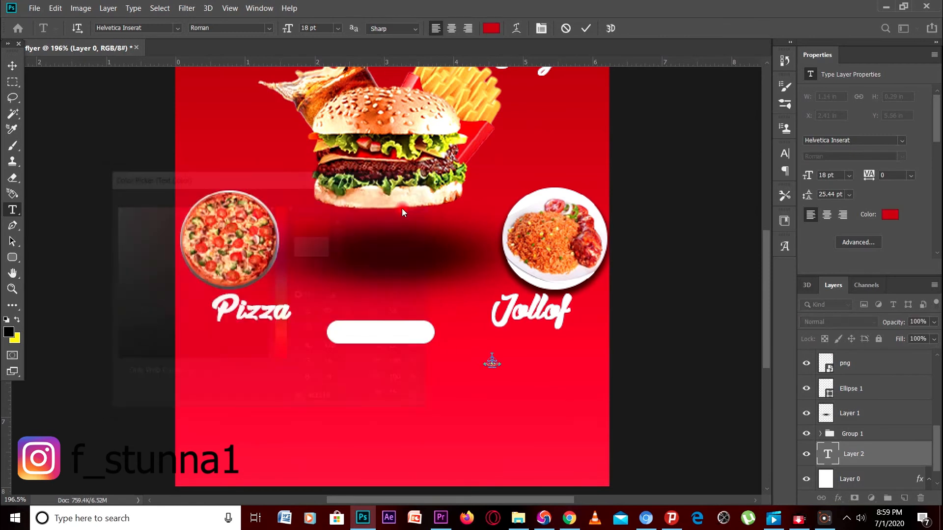
pyautogui.click(378, 343)
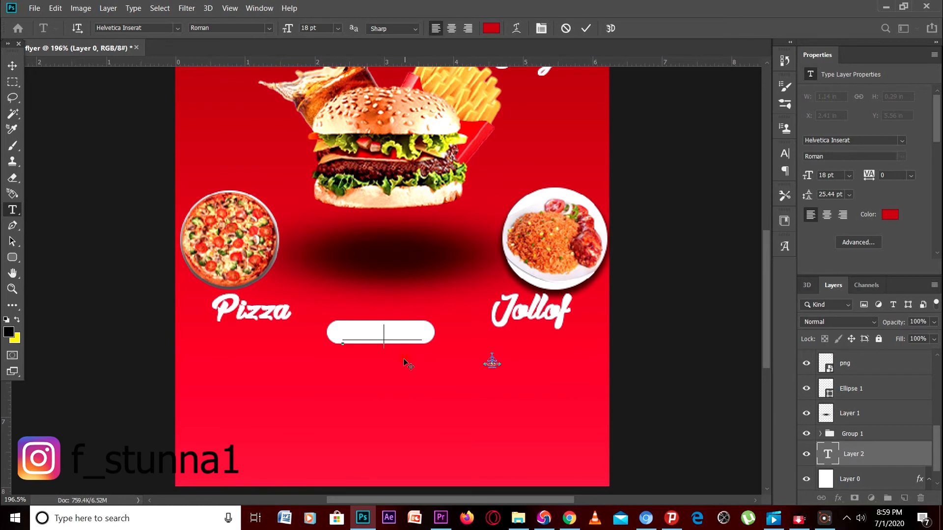
pyautogui.click(362, 324)
pyautogui.moveTo(362, 325); pyautogui.dragTo(284, 317)
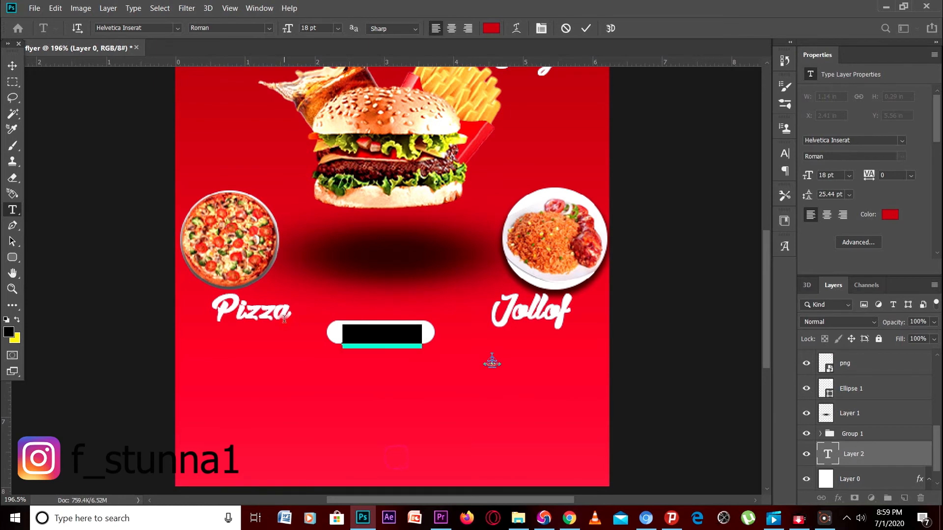
pyautogui.click(488, 30)
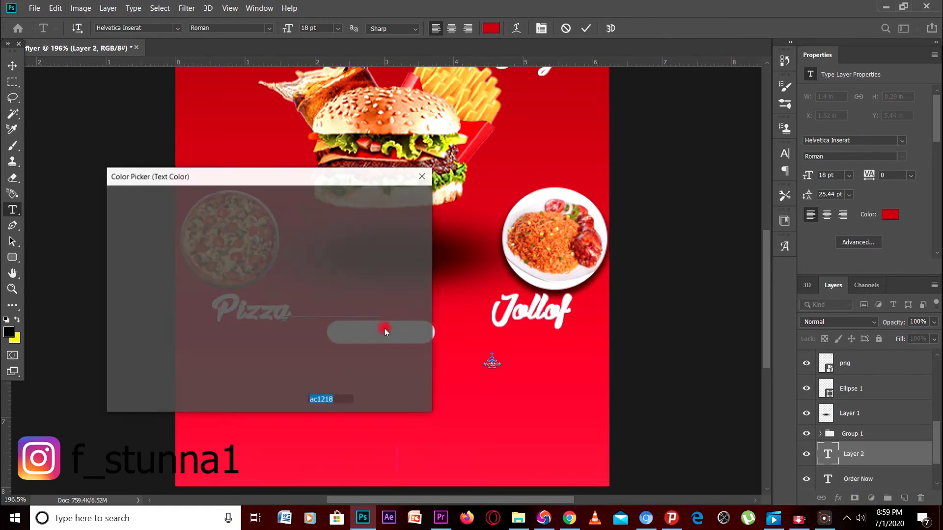
pyautogui.click(422, 182)
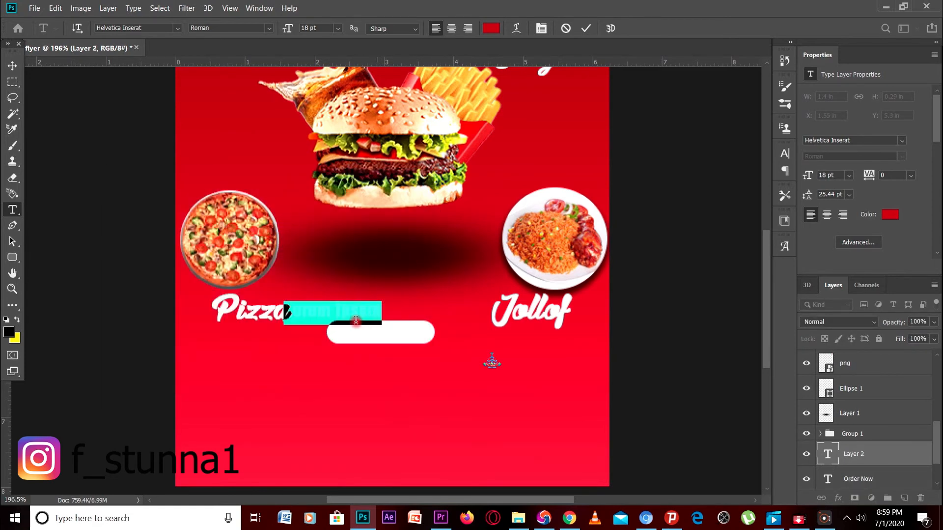
pyautogui.moveTo(334, 332); pyautogui.dragTo(391, 355)
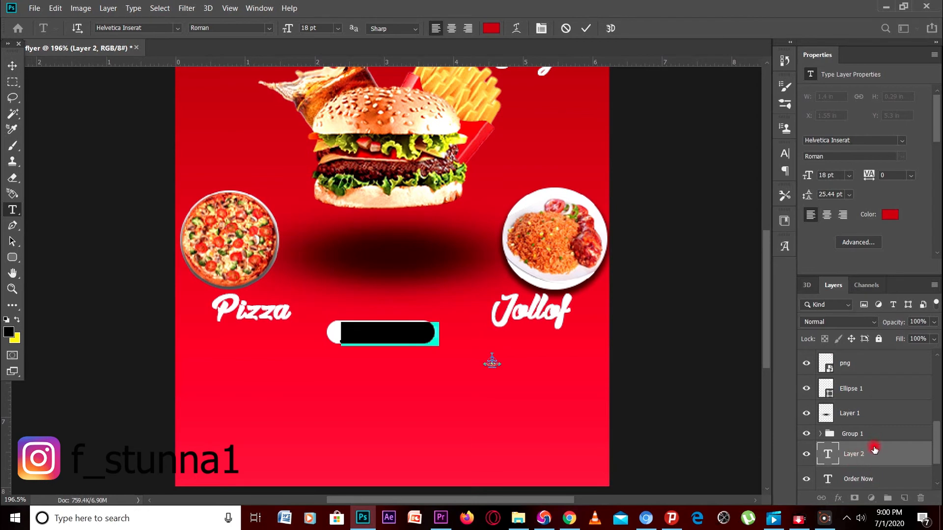
# Delete the stray Lorem Ipsum layer and stack Order Now above Rounded Rectangle 1
pyautogui.moveTo(874, 448); pyautogui.dragTo(879, 329)
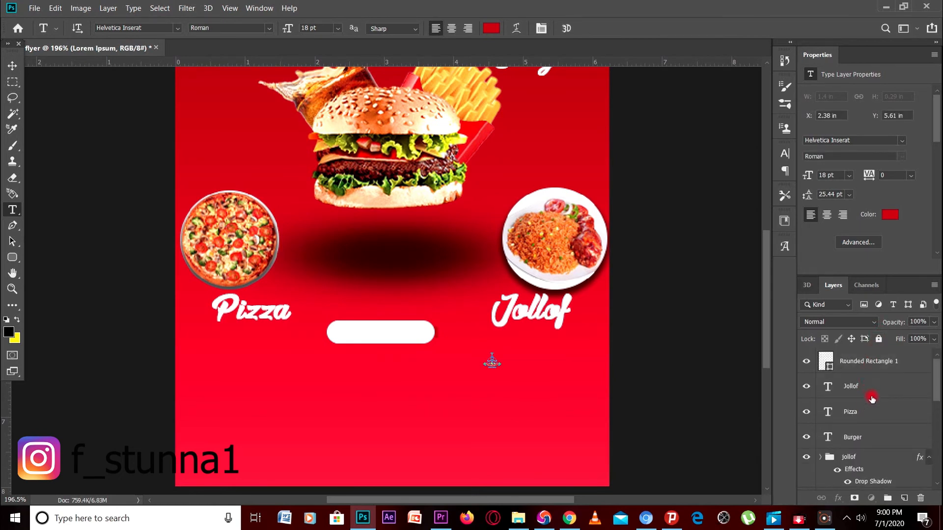
pyautogui.scroll(-3, 872, 375)
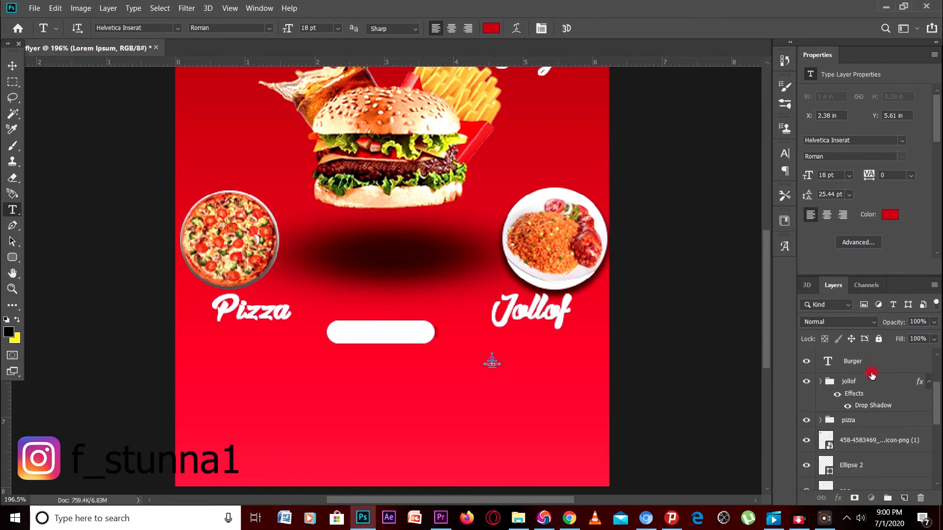
pyautogui.scroll(-5, 872, 375)
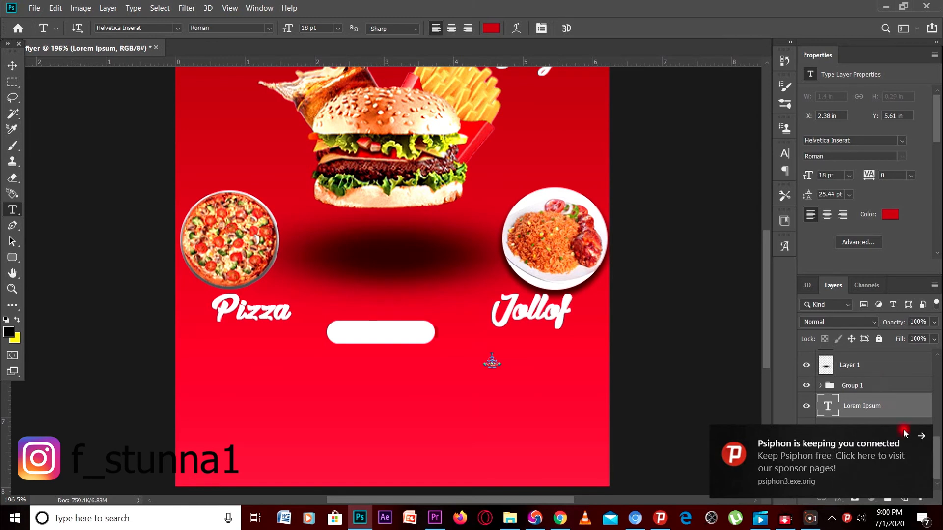
pyautogui.moveTo(868, 434); pyautogui.dragTo(872, 384)
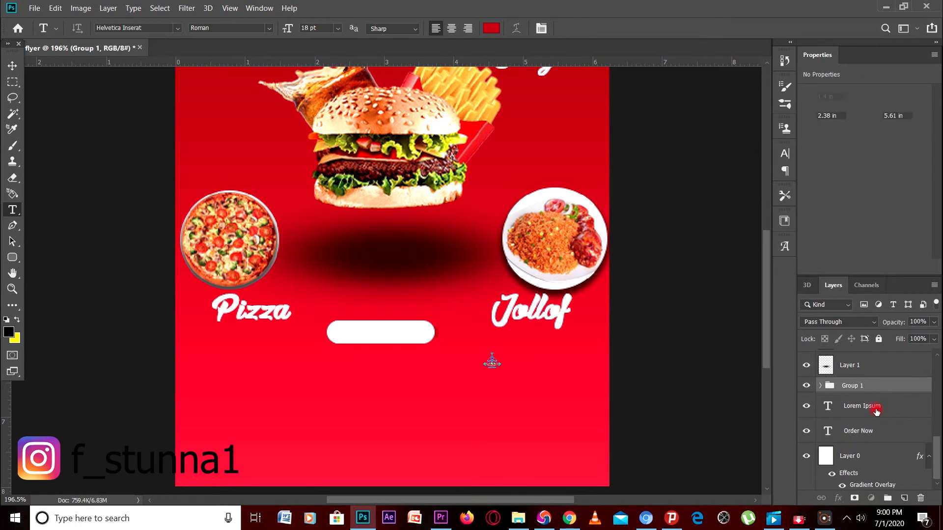
pyautogui.click(878, 404)
pyautogui.press('Delete')
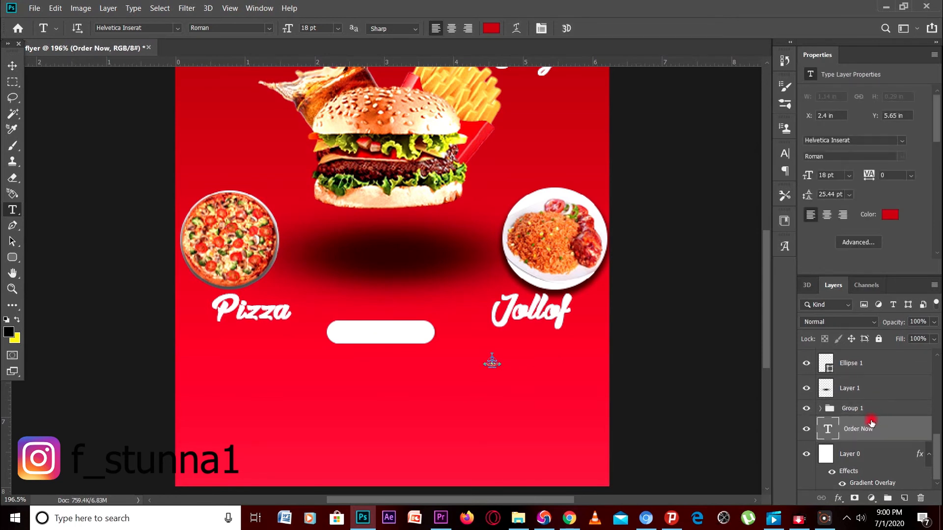
pyautogui.moveTo(864, 431); pyautogui.dragTo(860, 351)
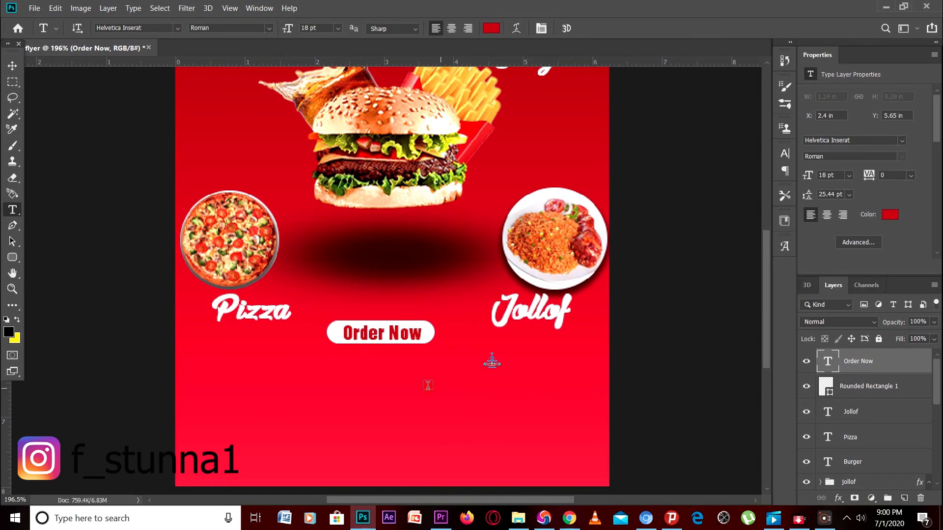
pyautogui.scroll(-3, 428, 385)
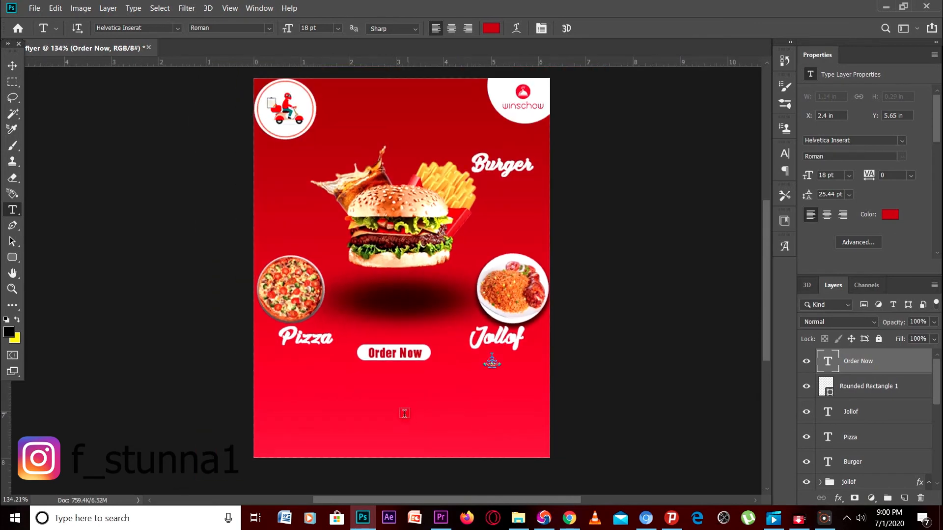
pyautogui.scroll(2, 404, 412)
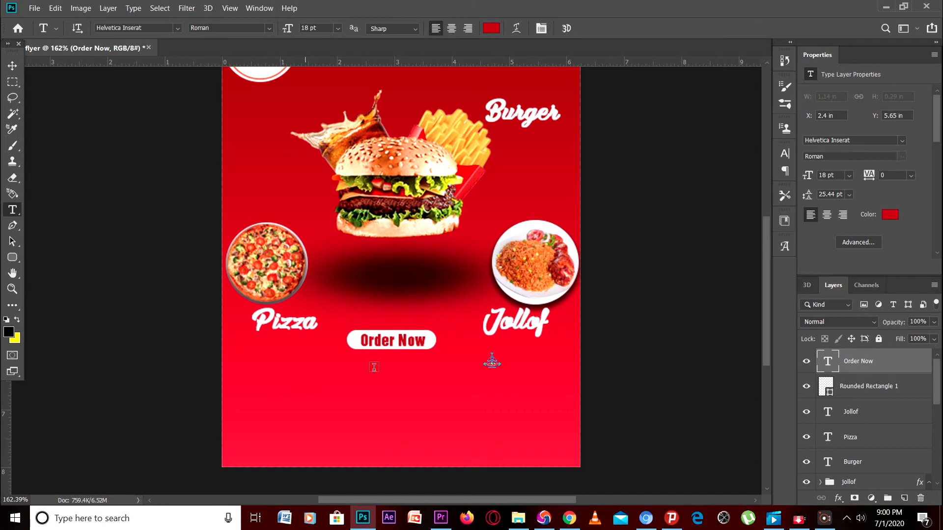
pyautogui.click(491, 28)
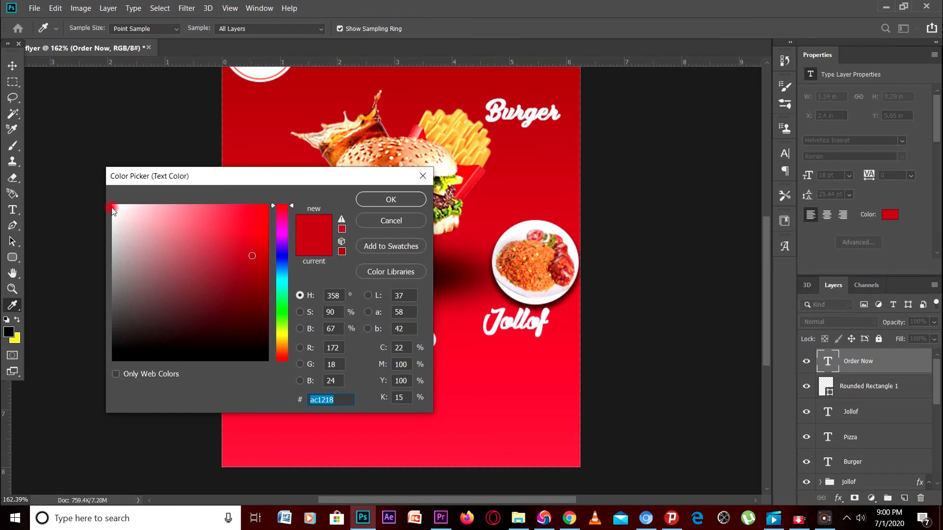
pyautogui.click(114, 205)
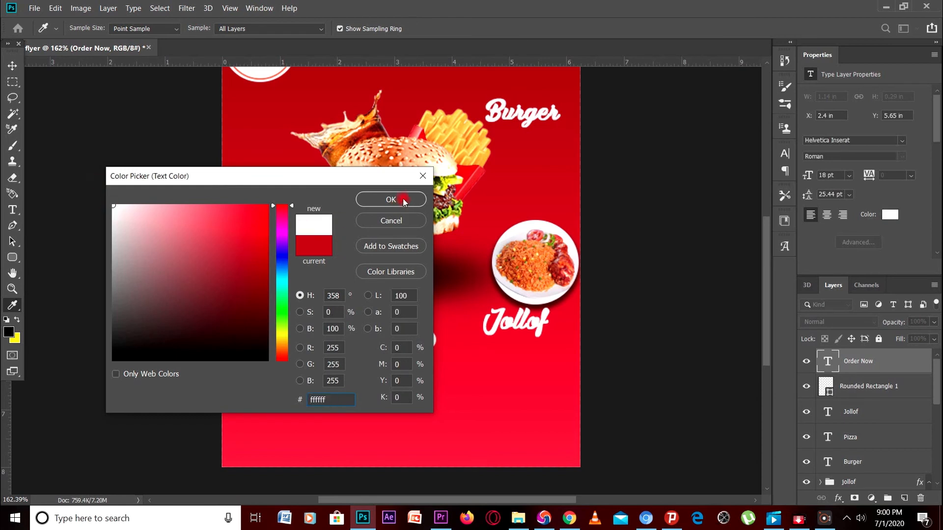
pyautogui.click(392, 222)
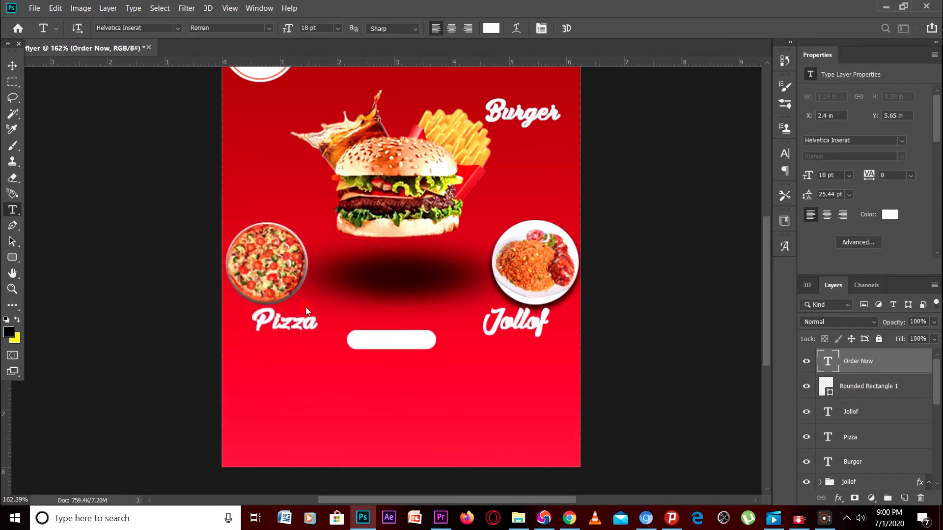
pyautogui.click(277, 382)
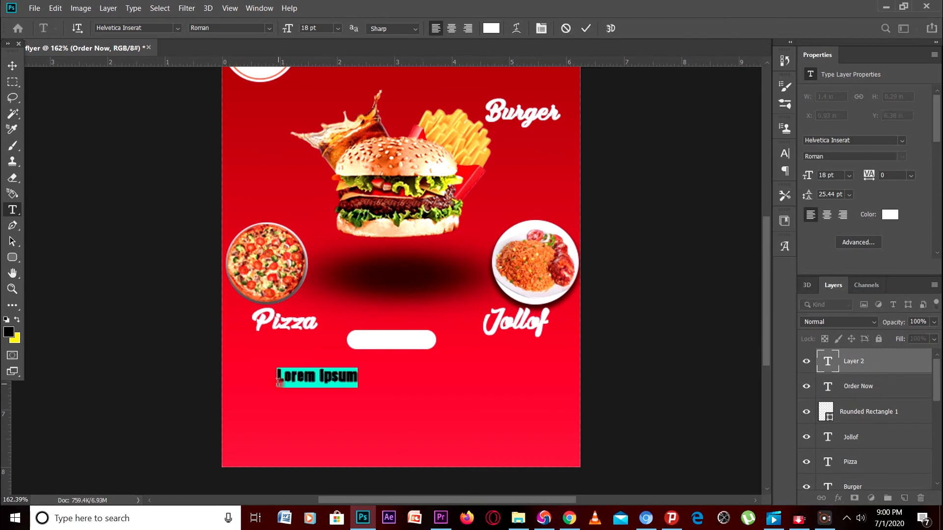
pyautogui.click(278, 381)
pyautogui.write('www')
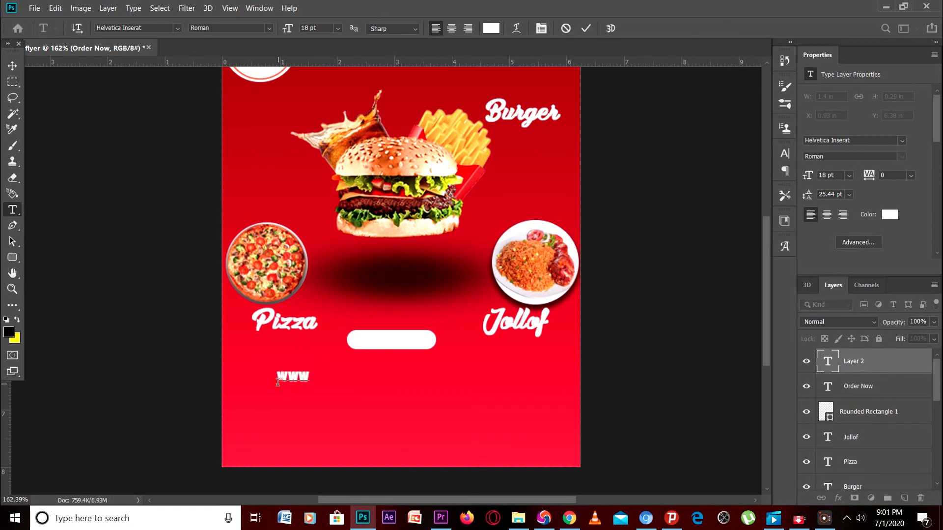
pyautogui.write('.winschow')
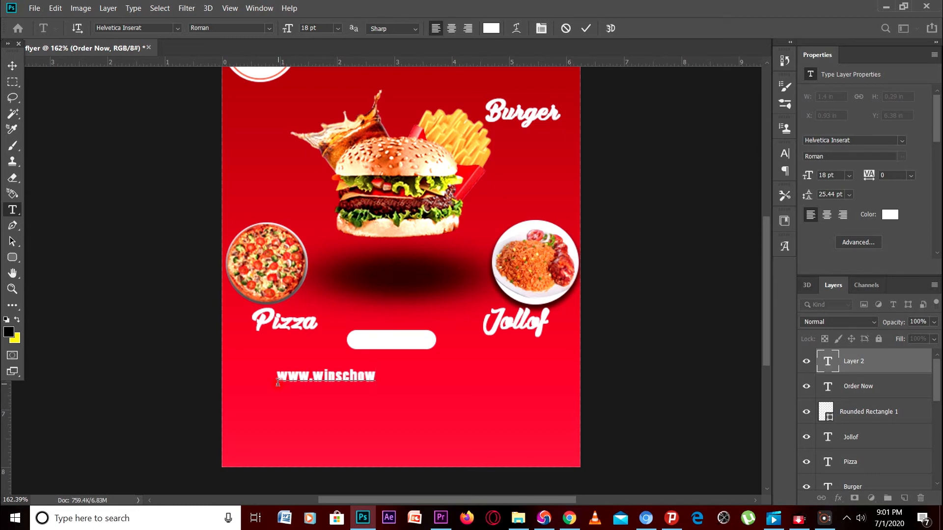
pyautogui.write('.com')
# Set the URL's tracking to 320, centre it under the button, and commit
pyautogui.moveTo(867, 176); pyautogui.dragTo(882, 179)
pyautogui.moveTo(411, 377); pyautogui.dragTo(414, 375)
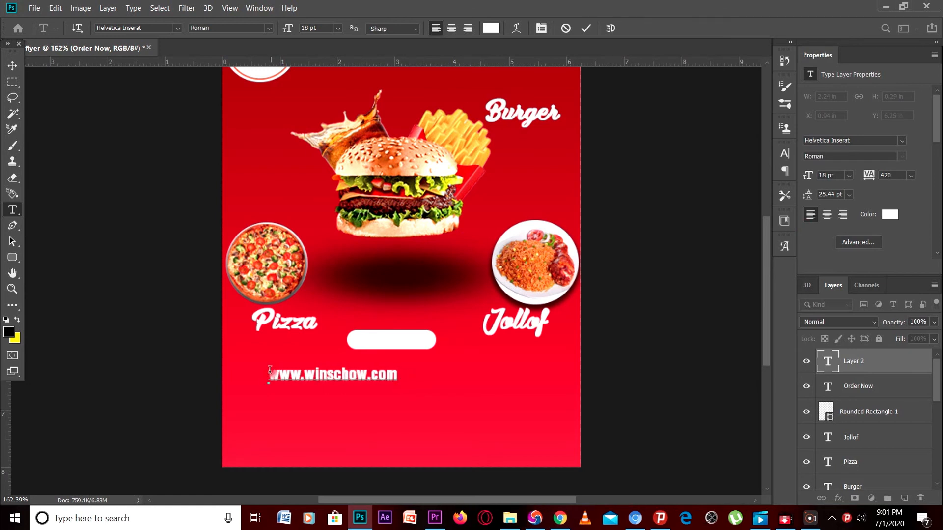
pyautogui.moveTo(270, 373); pyautogui.dragTo(404, 372)
pyautogui.click(921, 434)
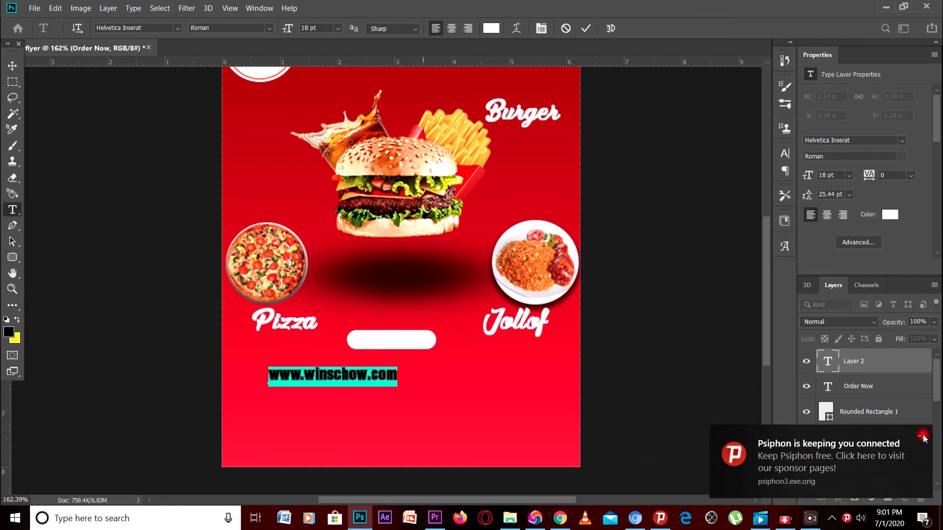
pyautogui.click(859, 252)
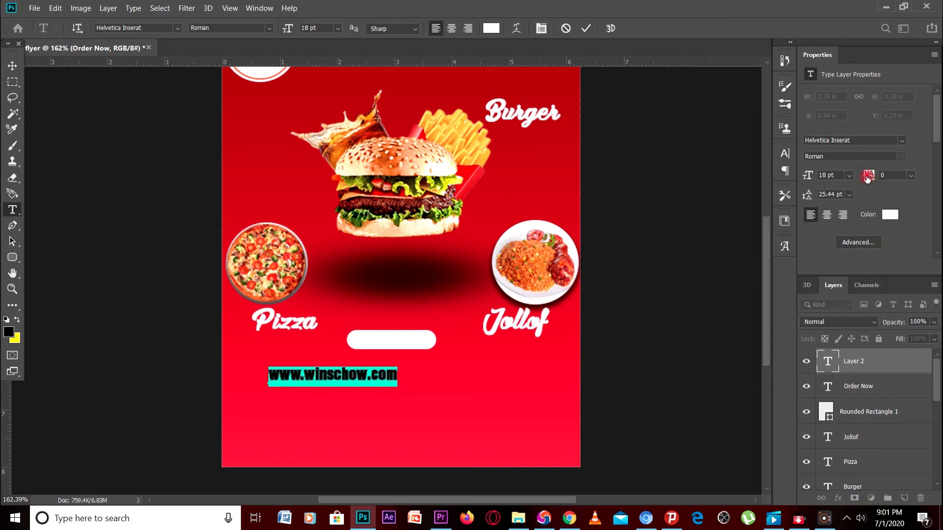
pyautogui.moveTo(869, 176); pyautogui.dragTo(908, 176)
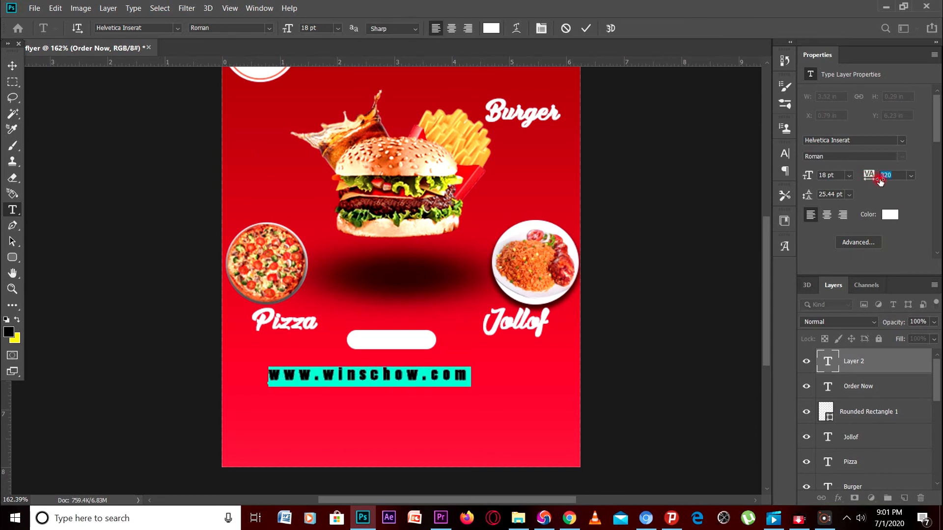
pyautogui.moveTo(428, 401); pyautogui.dragTo(451, 399)
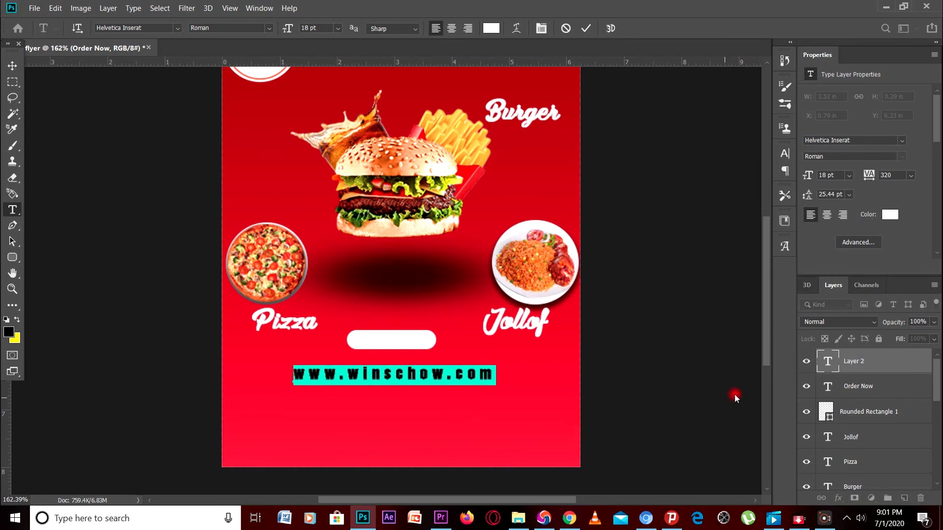
pyautogui.click(861, 398)
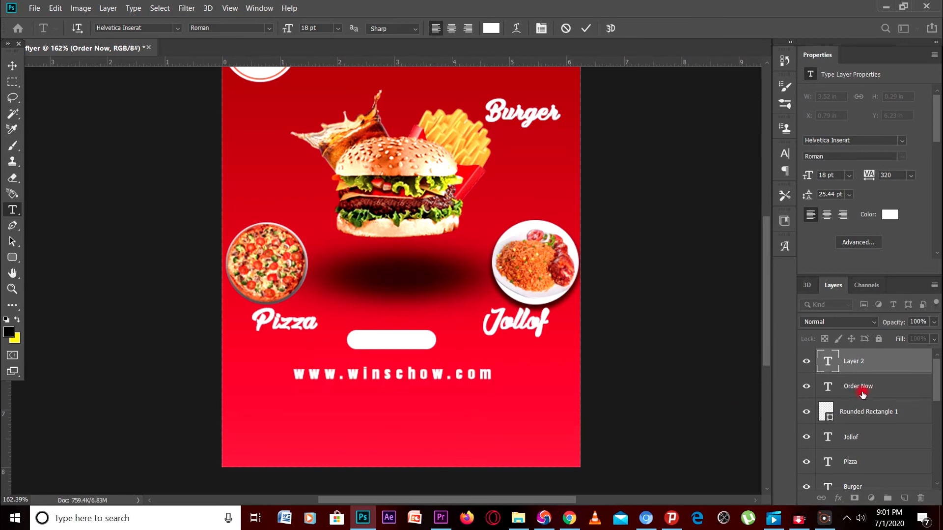
# Select the Order Now layer and nudge it up onto the button with Free Transform
pyautogui.click(865, 413)
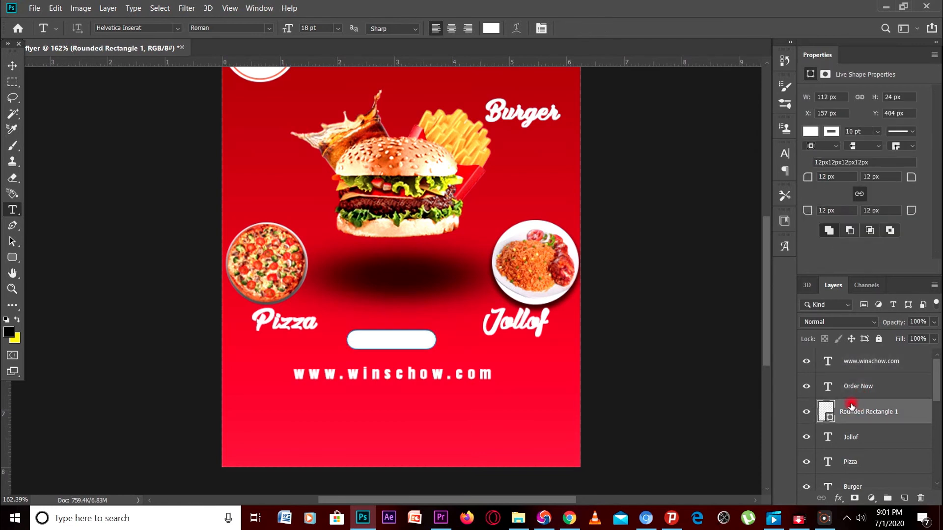
pyautogui.click(865, 395)
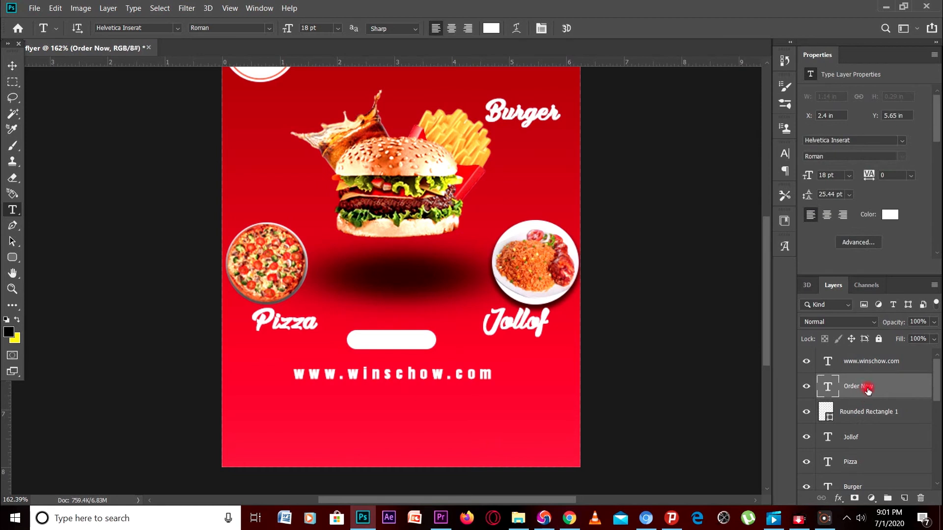
pyautogui.hotkey('ctrl', 't')
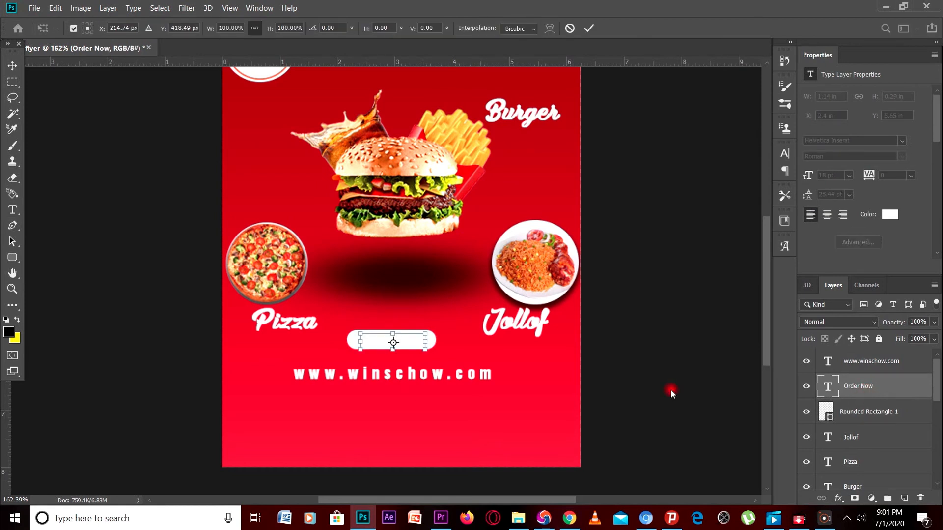
pyautogui.moveTo(416, 345); pyautogui.dragTo(417, 343)
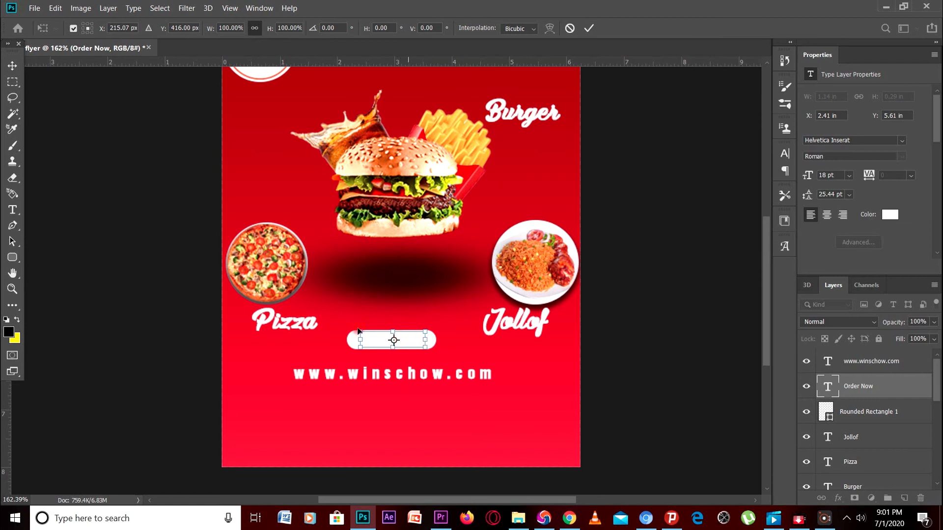
# Recolour the Order Now text dark red #ab1218 and commit it
pyautogui.click(13, 209)
pyautogui.click(414, 341)
pyautogui.moveTo(427, 341); pyautogui.dragTo(337, 342)
pyautogui.click(890, 214)
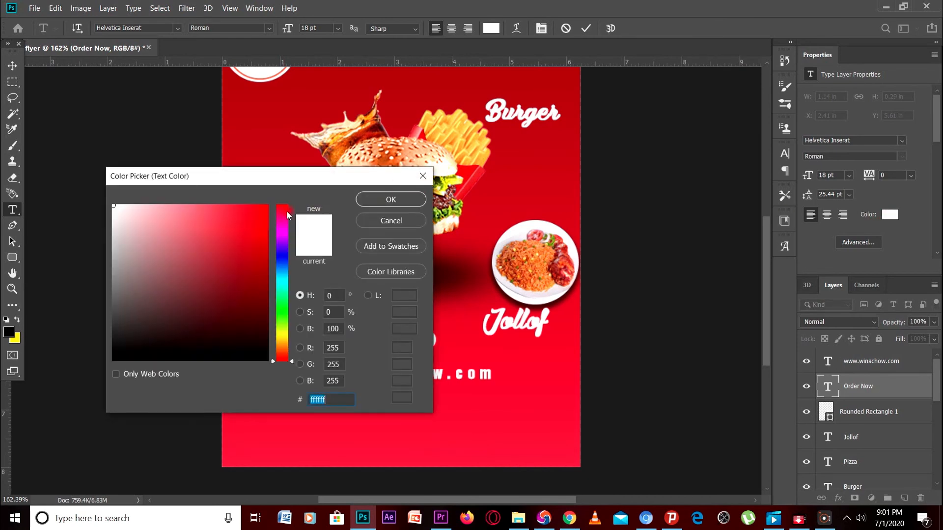
pyautogui.click(401, 199)
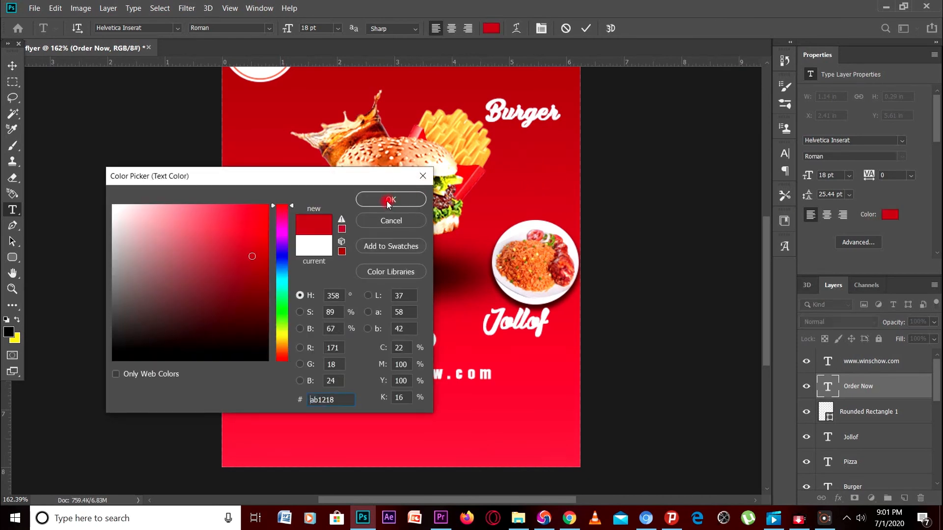
pyautogui.click(514, 372)
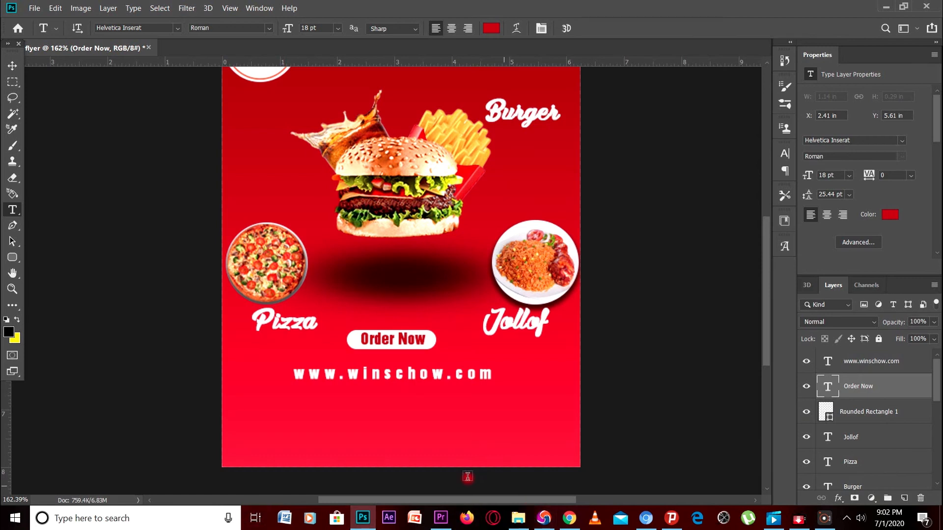
# Zoom out to about 134% so the whole flyer shows, and dismiss the Psiphon notification
pyautogui.moveTo(358, 519)
pyautogui.scroll(-2, 562, 404)
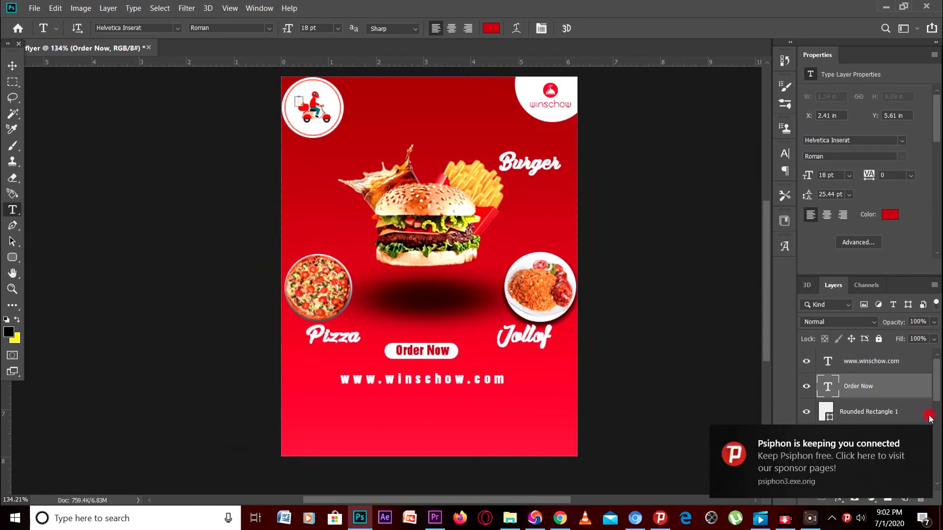
pyautogui.click(920, 437)
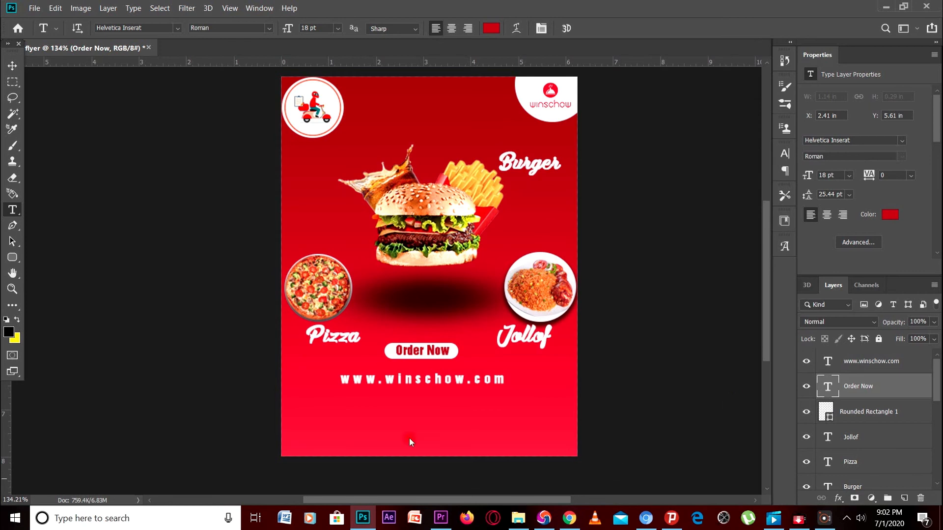
# Type 'just order your meal and we deliver it to you' in white below the URL
pyautogui.click(288, 400)
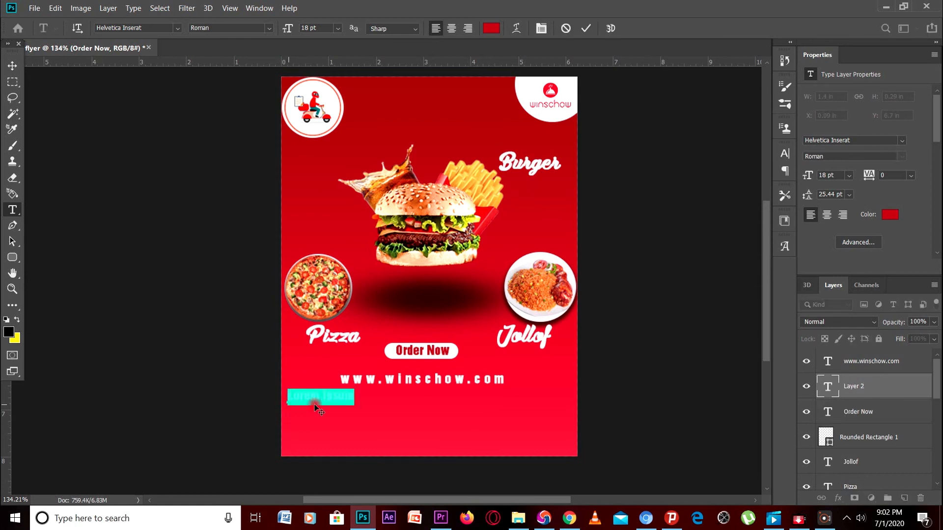
pyautogui.click(890, 215)
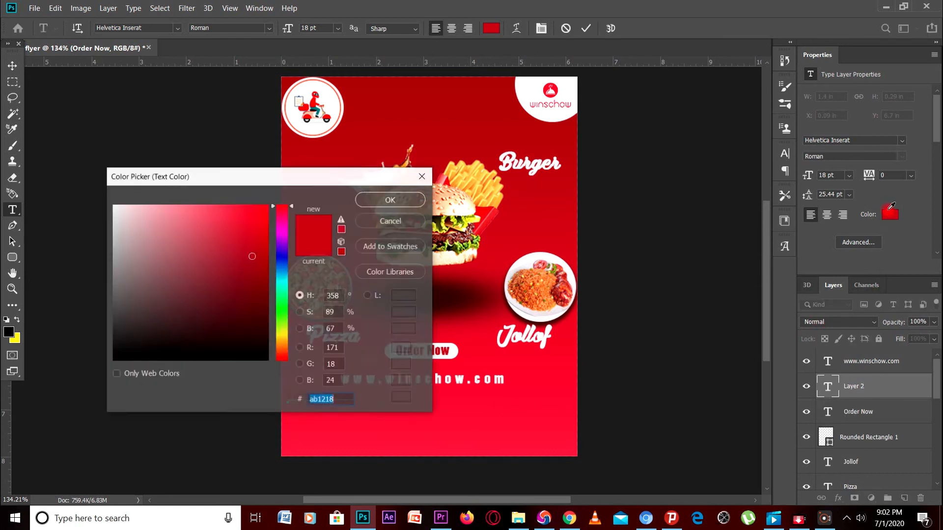
pyautogui.moveTo(113, 206); pyautogui.dragTo(84, 194)
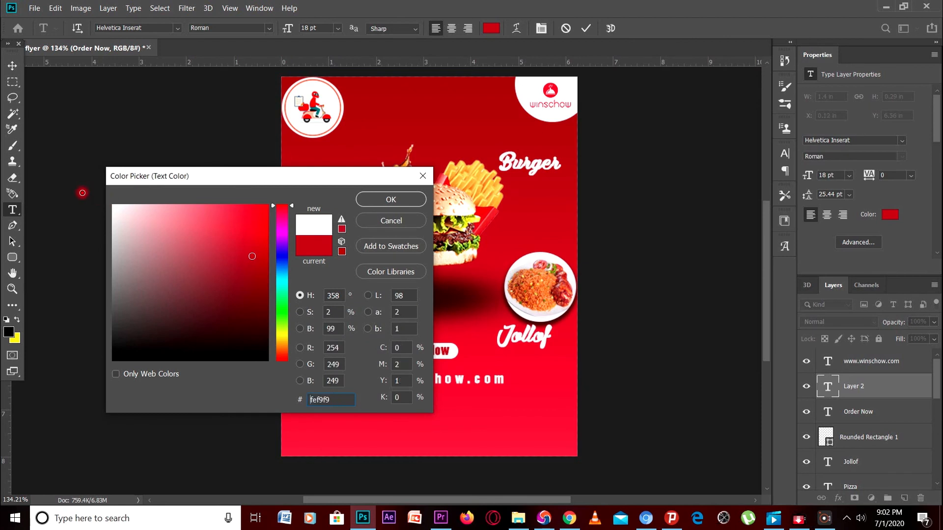
pyautogui.click(364, 199)
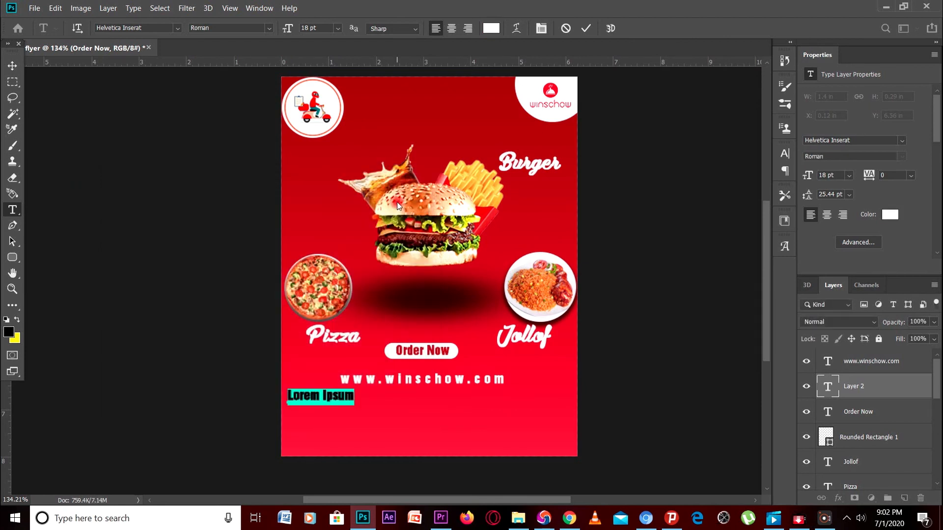
pyautogui.write('just')
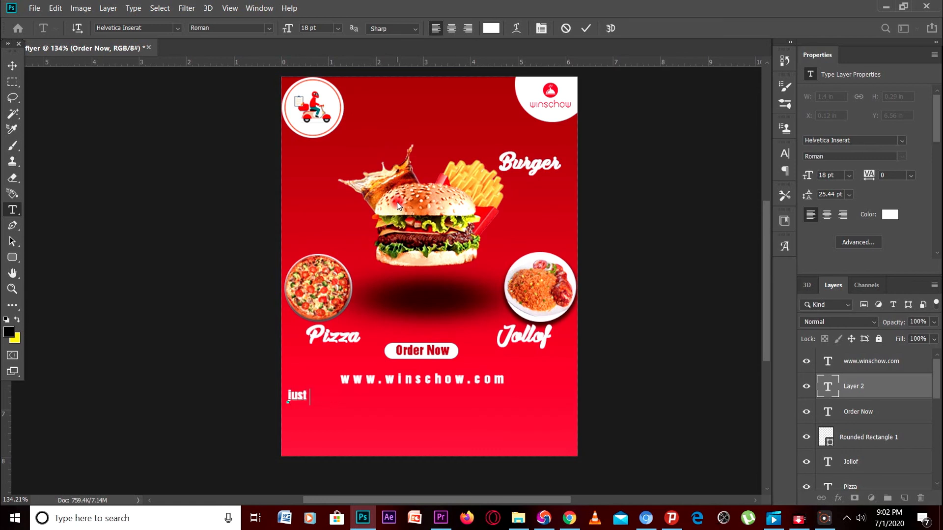
pyautogui.write(' order you')
pyautogui.write('r meal and w')
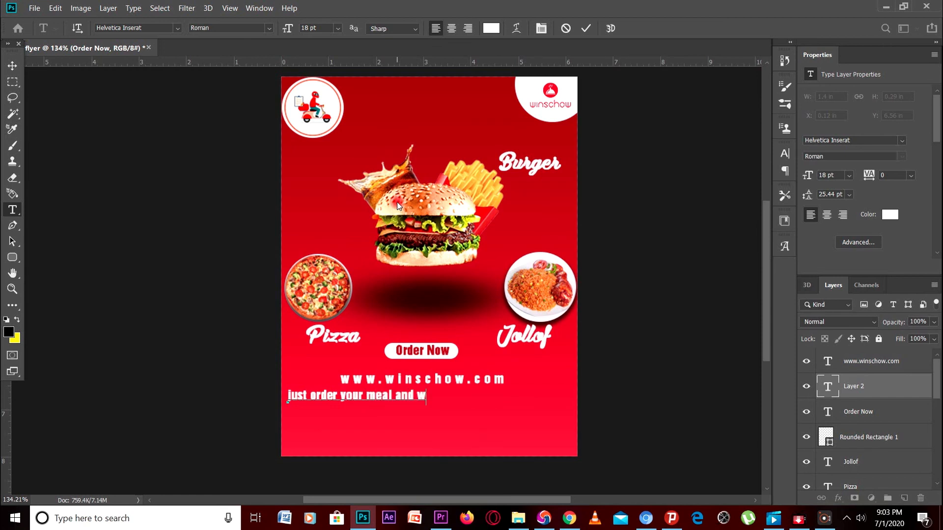
pyautogui.write('e deliver it to you')
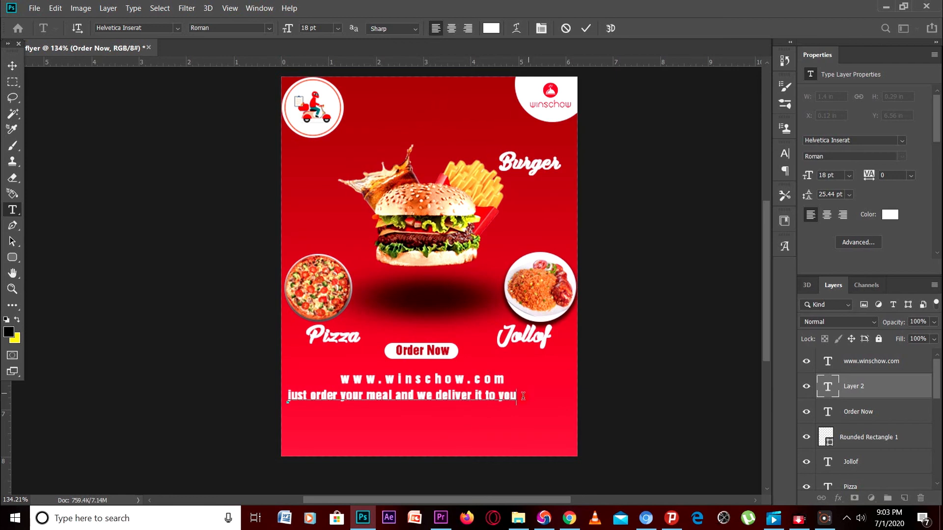
pyautogui.moveTo(430, 423); pyautogui.dragTo(452, 415)
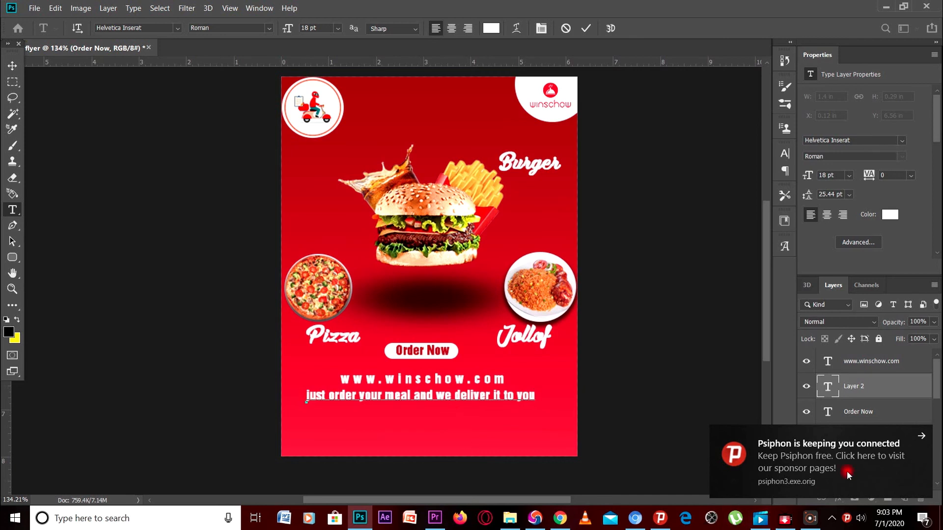
pyautogui.click(920, 436)
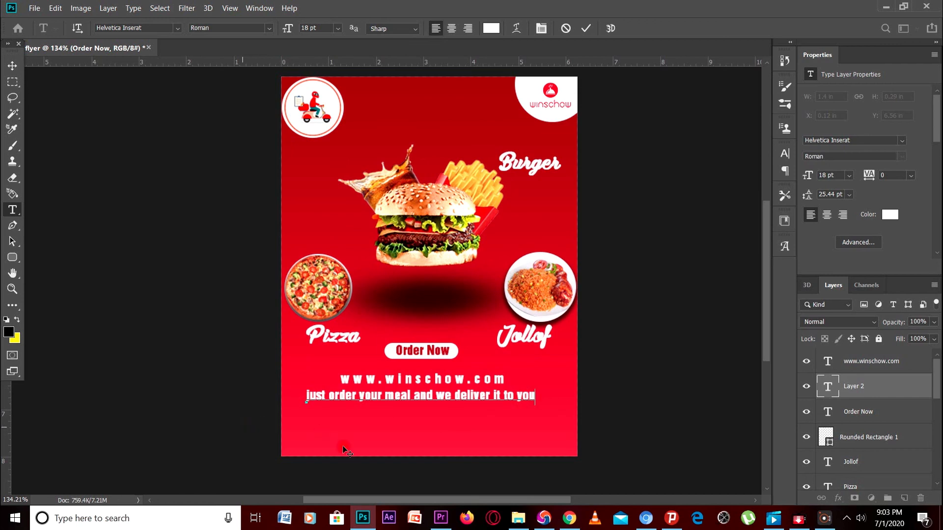
# Commit the tagline and draw a rectangle in the lower-left below it
pyautogui.click(12, 65)
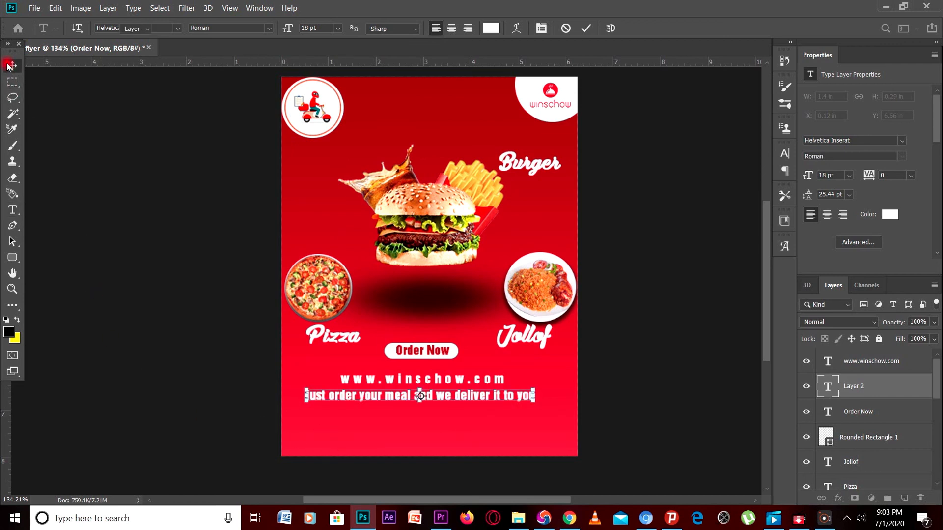
pyautogui.click(310, 428)
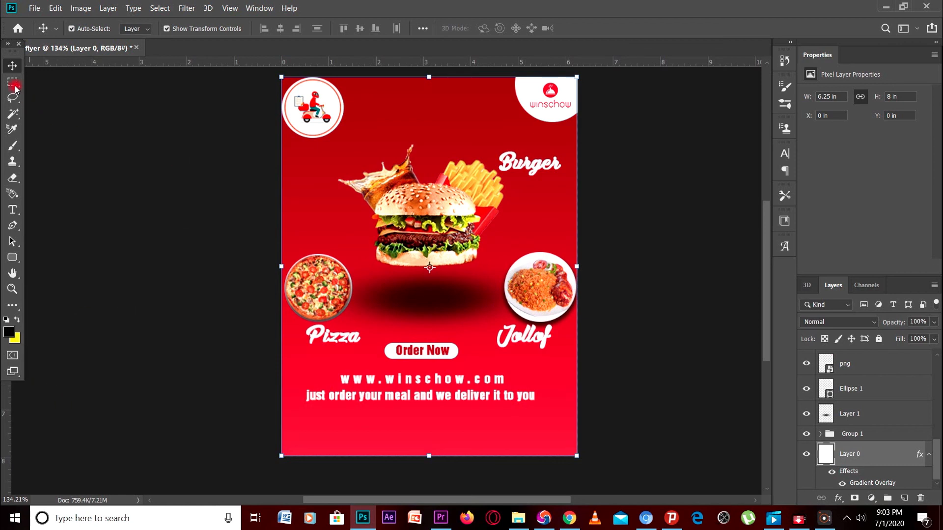
pyautogui.click(12, 257)
pyautogui.click(73, 257)
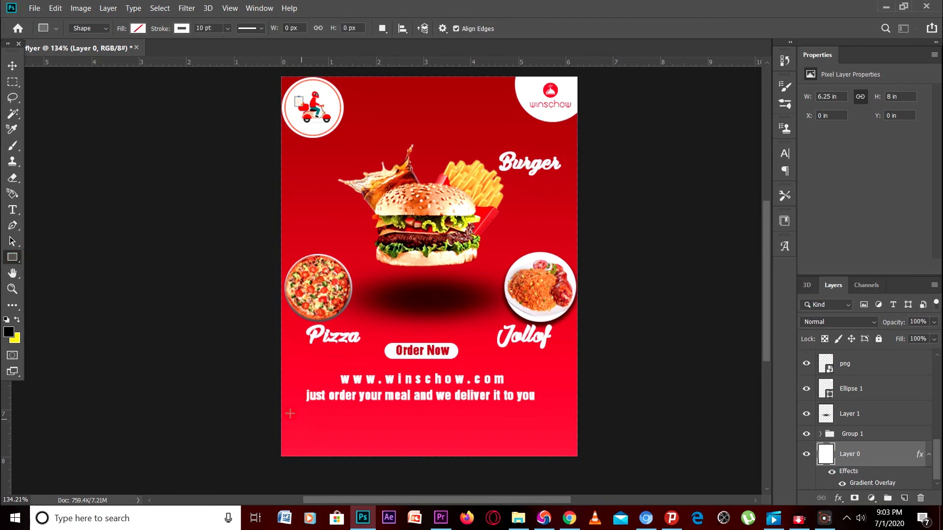
pyautogui.moveTo(294, 412)
pyautogui.mouseDown()
pyautogui.moveTo(323, 435)
pyautogui.moveTo(418, 450)
pyautogui.mouseUp()
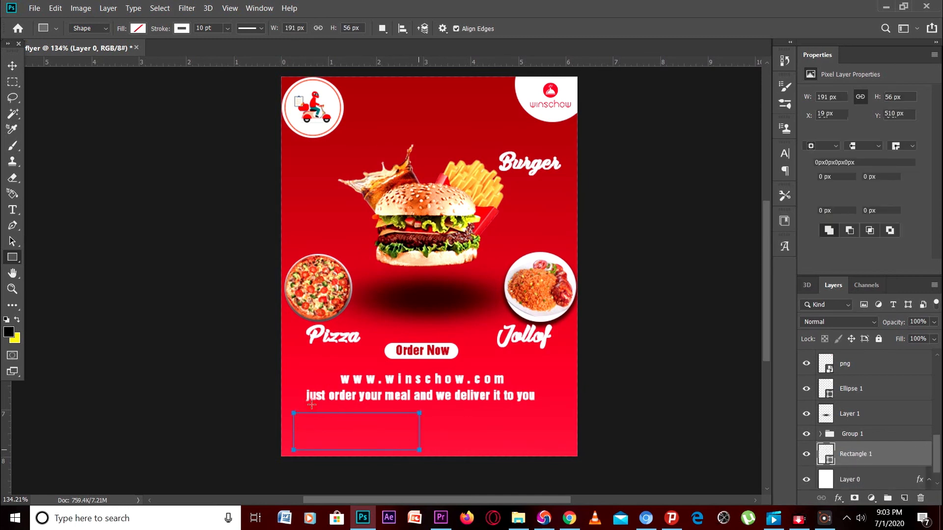
# Give the box no fill and a thin white dotted outline of about 1.87 pt
pyautogui.click(138, 28)
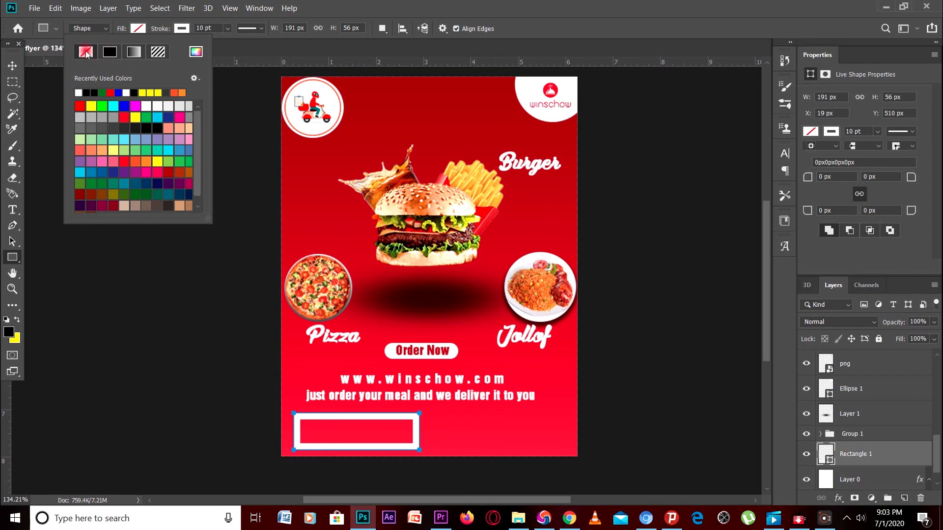
pyautogui.click(183, 28)
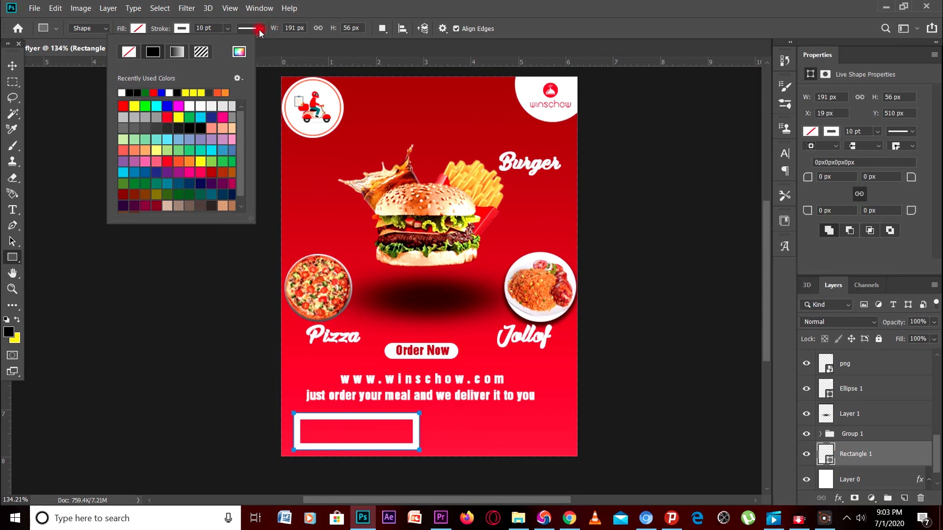
pyautogui.click(227, 28)
pyautogui.moveTo(220, 42); pyautogui.dragTo(223, 44)
pyautogui.click(259, 28)
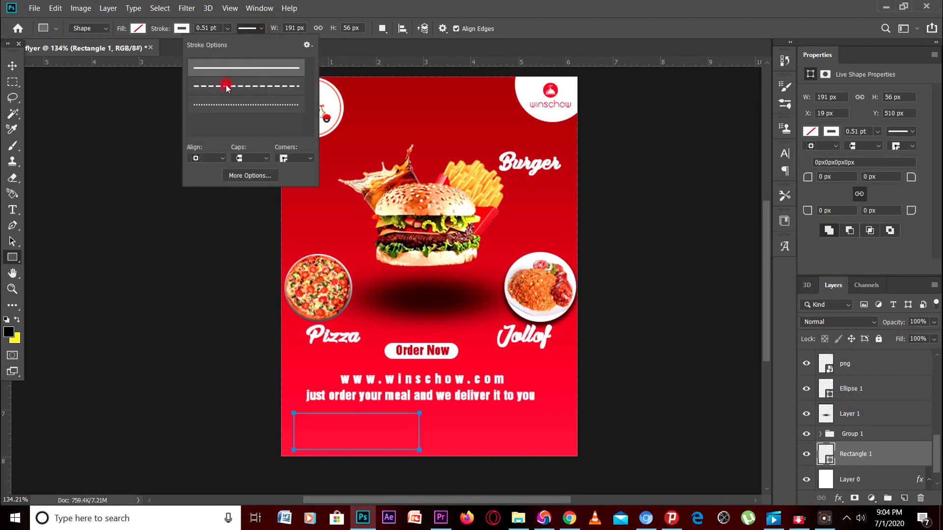
pyautogui.click(228, 105)
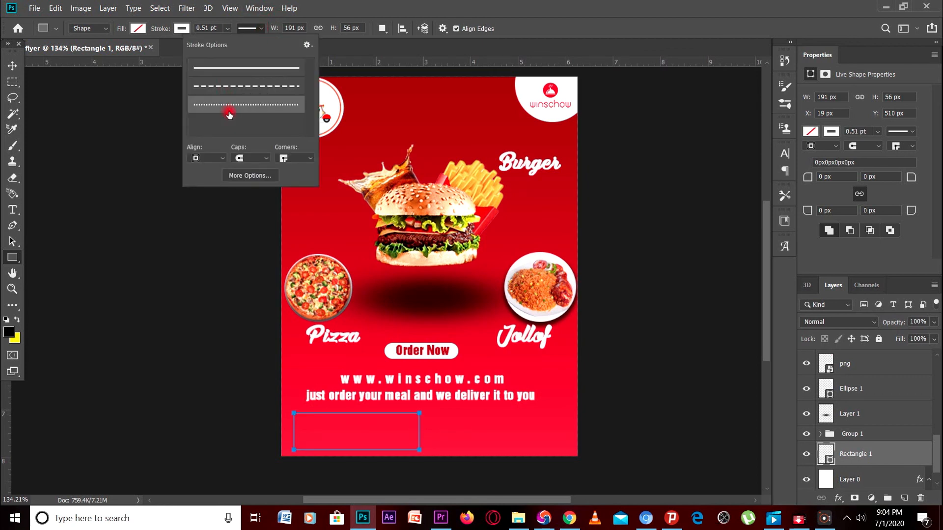
pyautogui.click(208, 28)
pyautogui.click(228, 29)
pyautogui.moveTo(230, 43); pyautogui.dragTo(236, 44)
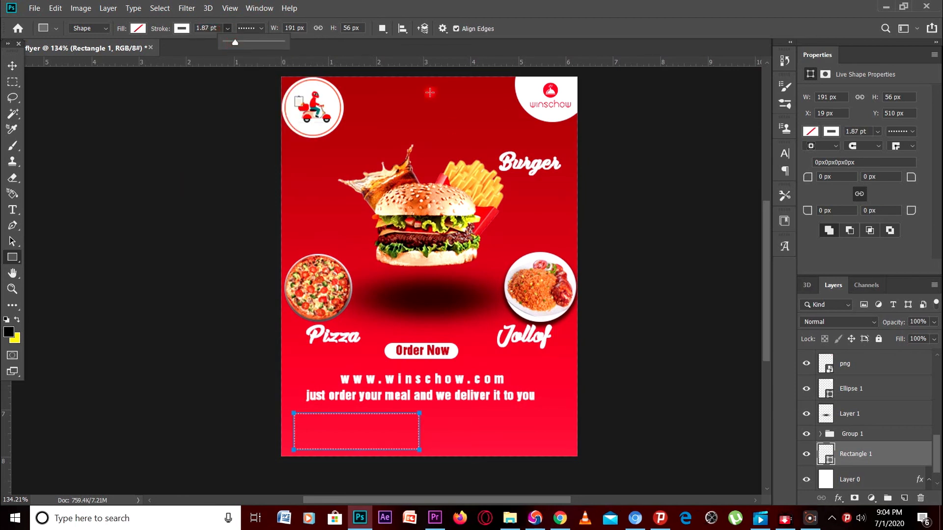
pyautogui.click(432, 91)
pyautogui.press('v')
pyautogui.click(227, 413)
# Add a 16 pt PHONE line with the business phone number inside the dotted box
pyautogui.press('t')
pyautogui.click(299, 418)
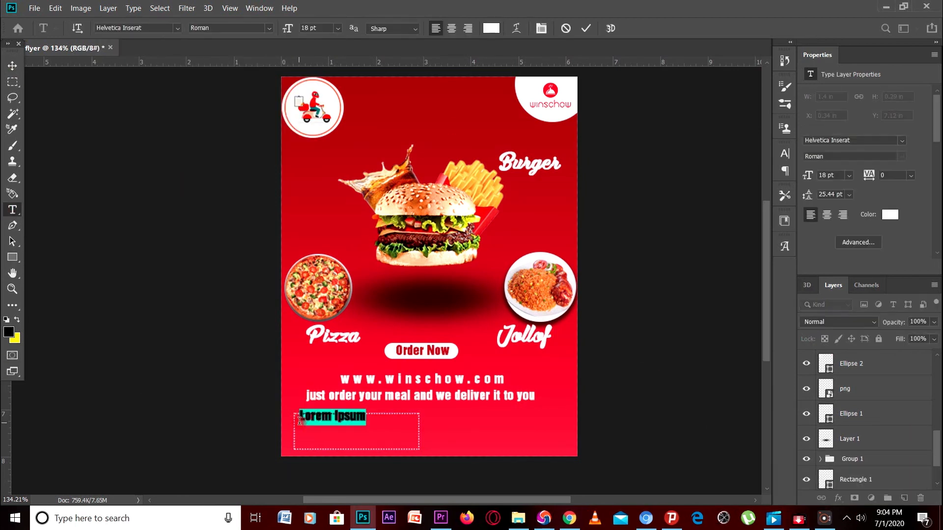
pyautogui.press('BackSpace')
pyautogui.press('BackSpace')
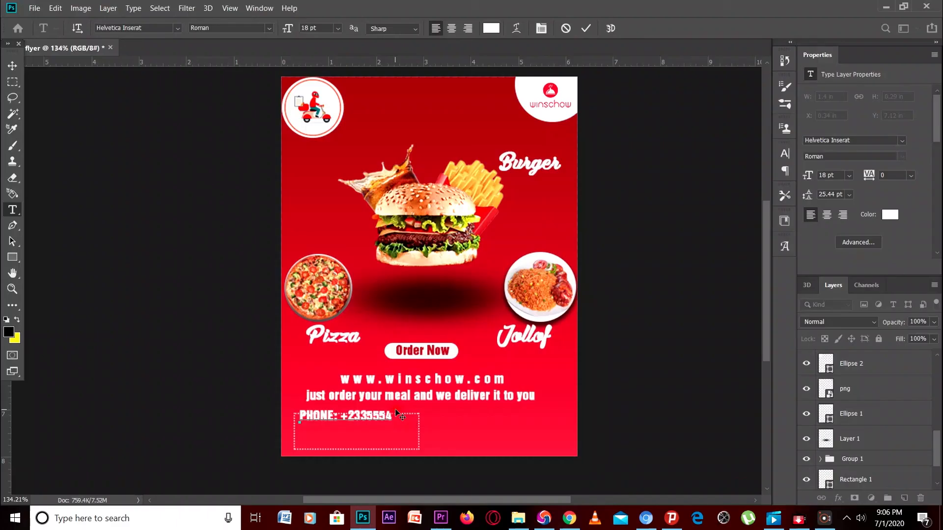
pyautogui.hotkey('ctrl', 'a')
pyautogui.click(338, 29)
pyautogui.click(321, 121)
pyautogui.moveTo(324, 435); pyautogui.dragTo(346, 440)
pyautogui.click(333, 421)
pyautogui.click(586, 28)
# Type an EMAIL line with the business e-mail address below it, sized 14 pt
pyautogui.click(300, 436)
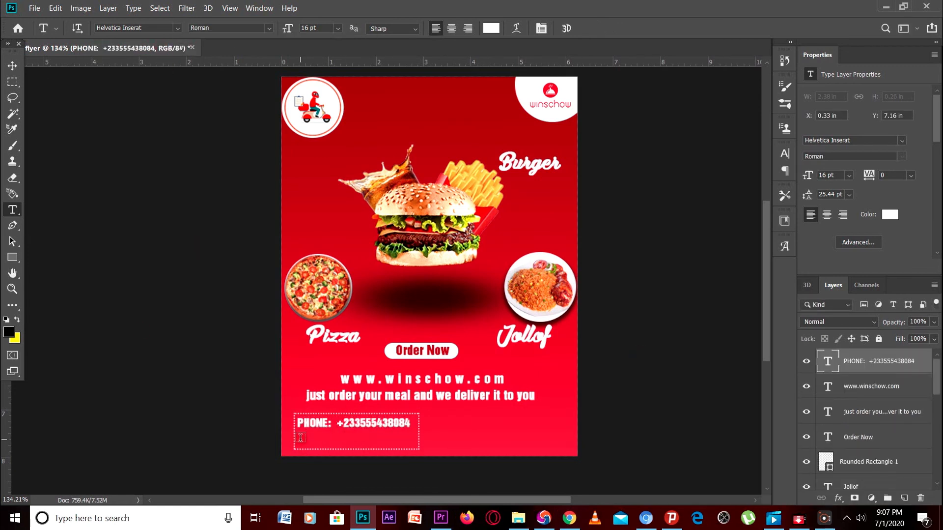
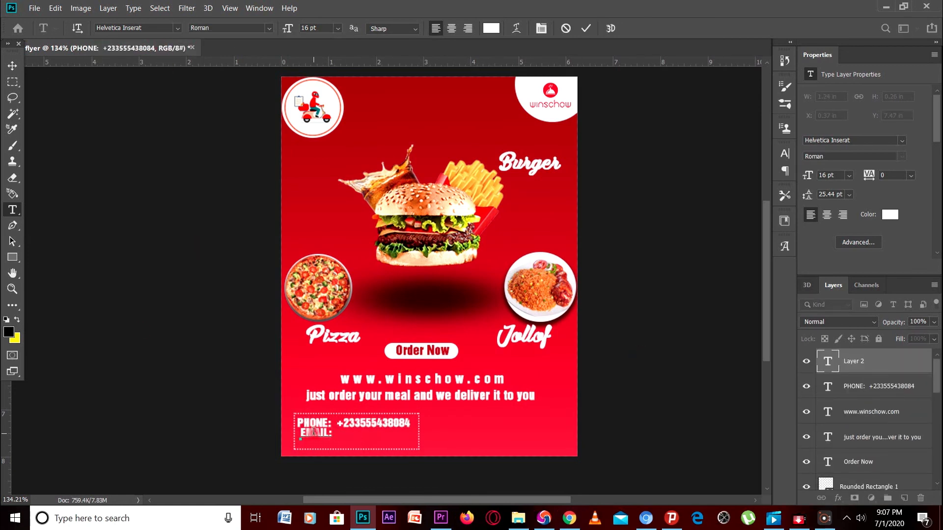
pyautogui.moveTo(439, 433); pyautogui.dragTo(337, 432)
pyautogui.click(338, 29)
pyautogui.click(322, 108)
pyautogui.click(337, 433)
pyautogui.press('BackSpace')
pyautogui.press('BackSpace')
pyautogui.click(338, 29)
pyautogui.click(322, 108)
# Settle the e-mail address at 14 pt, nudge the line into place, and commit
pyautogui.moveTo(420, 433)
pyautogui.mouseDown()
pyautogui.moveTo(334, 433)
pyautogui.moveTo(344, 449)
pyautogui.moveTo(409, 437)
pyautogui.mouseUp()
pyautogui.click(338, 28)
pyautogui.click(322, 98)
pyautogui.click(332, 433)
pyautogui.click(338, 29)
pyautogui.click(322, 109)
pyautogui.moveTo(365, 462); pyautogui.dragTo(363, 460)
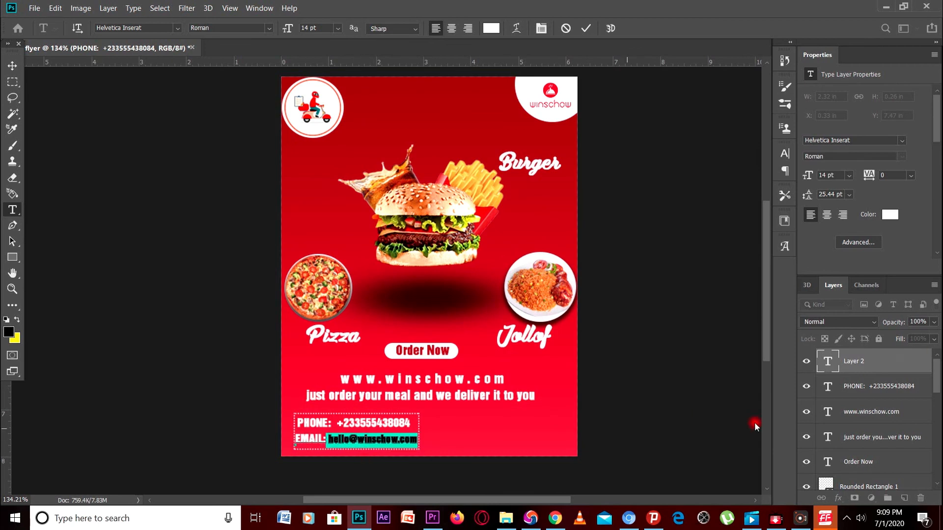
pyautogui.click(754, 421)
pyautogui.click(925, 437)
pyautogui.scroll(-2, 388, 308)
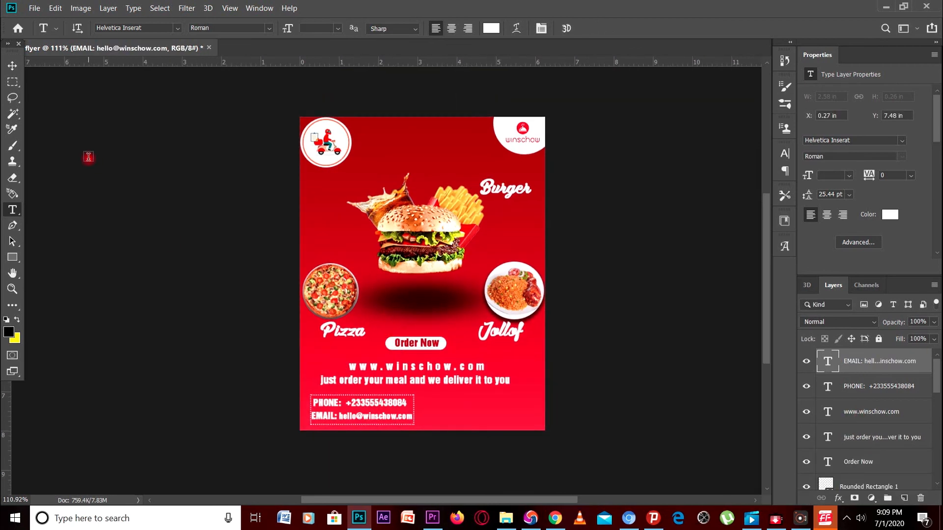
# Replace the tagline with capitals, 'JUST ORDER YOUR MEAL AND DELIVER IT TO YO…', shifted slightly left
pyautogui.moveTo(509, 380); pyautogui.dragTo(265, 381)
pyautogui.press('BackSpace')
pyautogui.write('JUST ORDER YOUR MEAL AND DELIVEER')
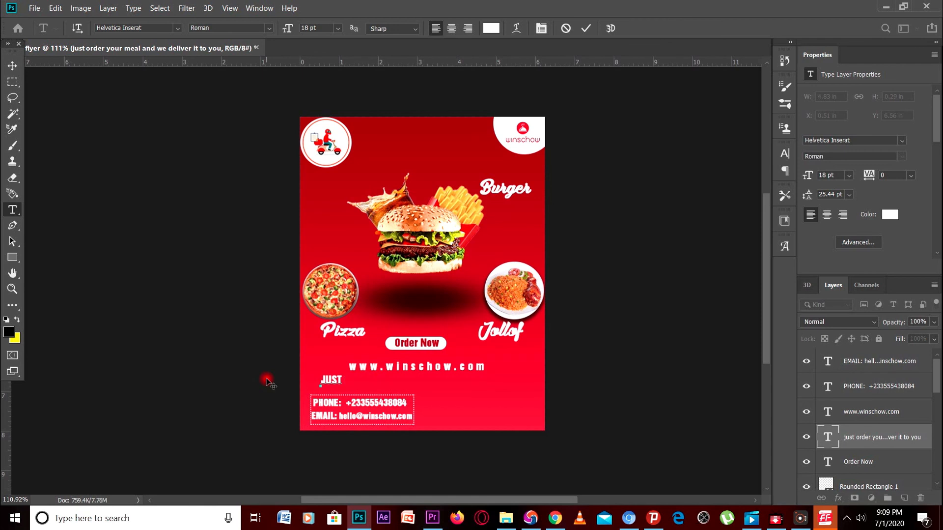
pyautogui.press('BackSpace')
pyautogui.press('BackSpace')
pyautogui.write('R IT T')
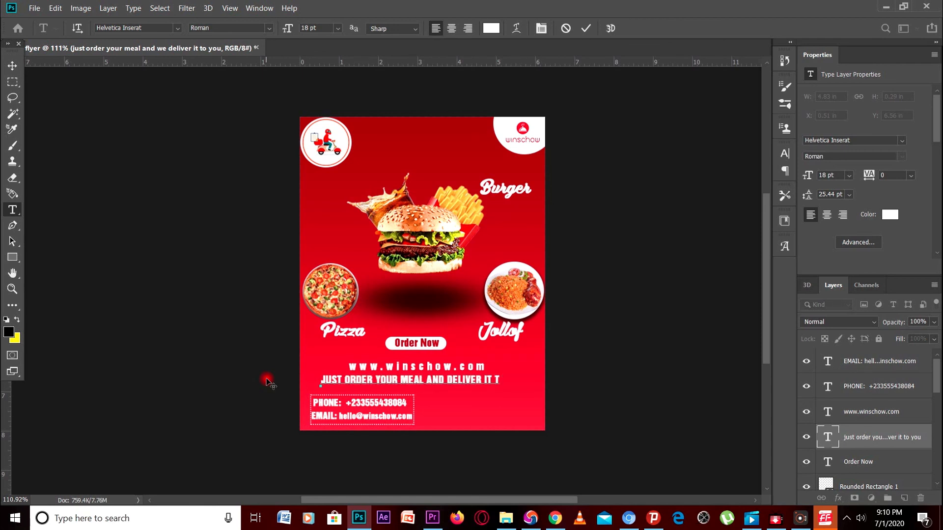
pyautogui.write('O YOU')
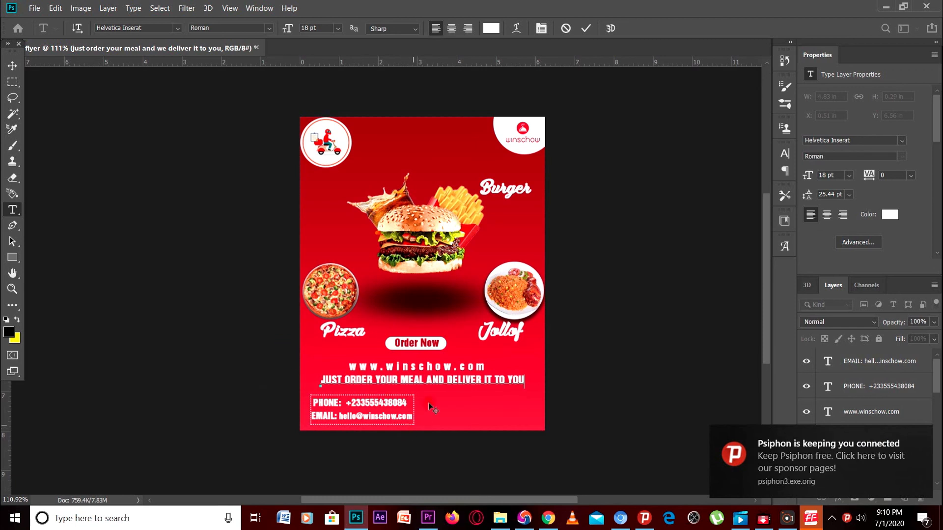
pyautogui.moveTo(425, 403); pyautogui.dragTo(423, 403)
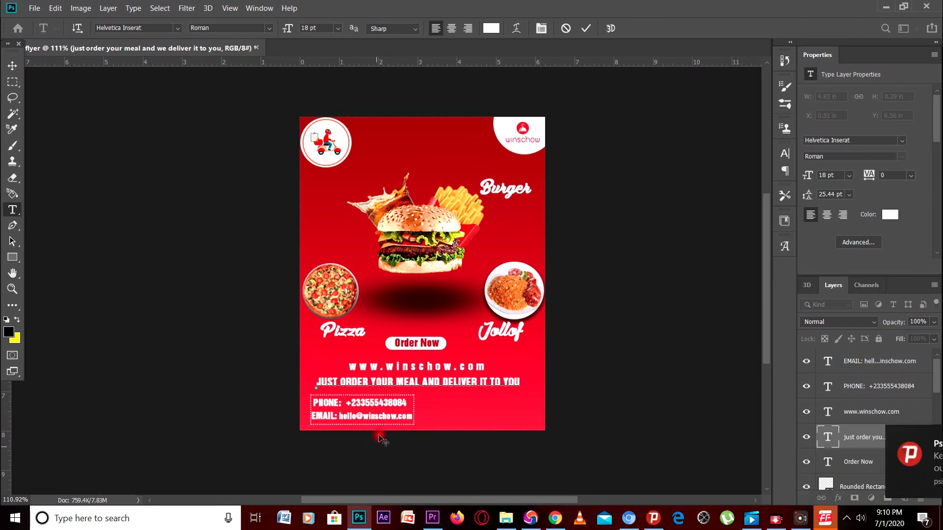
pyautogui.click(288, 364)
pyautogui.click(190, 355)
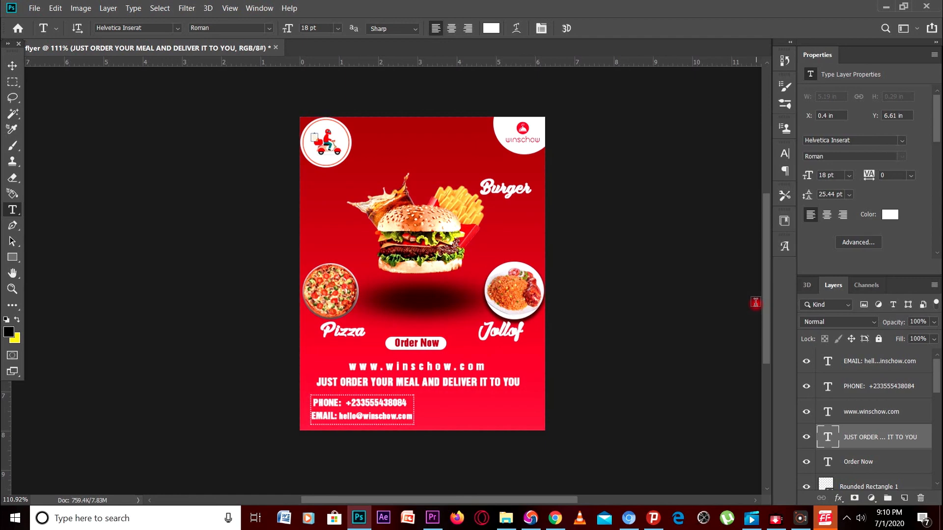
# Open the exported food flyer wins.jpg in Windows Photos to view the finished flyer
pyautogui.scroll(1, 667, 329)
pyautogui.scroll(1, 666, 330)
pyautogui.scroll(-1, 666, 329)
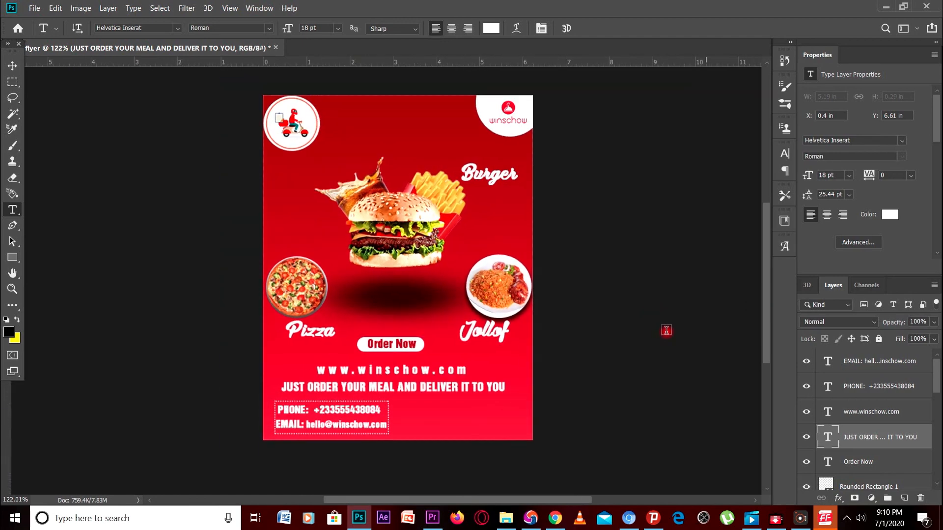
pyautogui.scroll(1, 664, 330)
pyautogui.scroll(-1, 665, 330)
pyautogui.scroll(1, 665, 331)
pyautogui.scroll(-1, 664, 331)
pyautogui.click(887, 7)
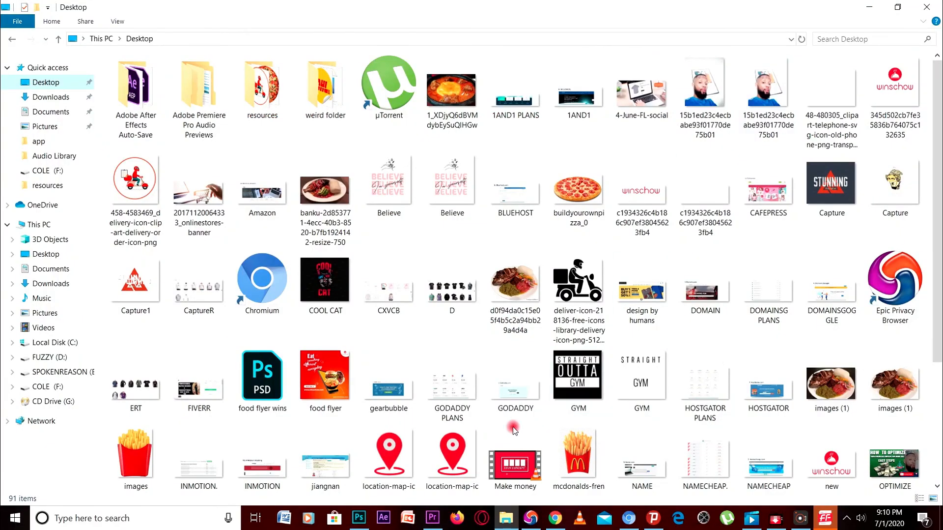
pyautogui.doubleClick(368, 438)
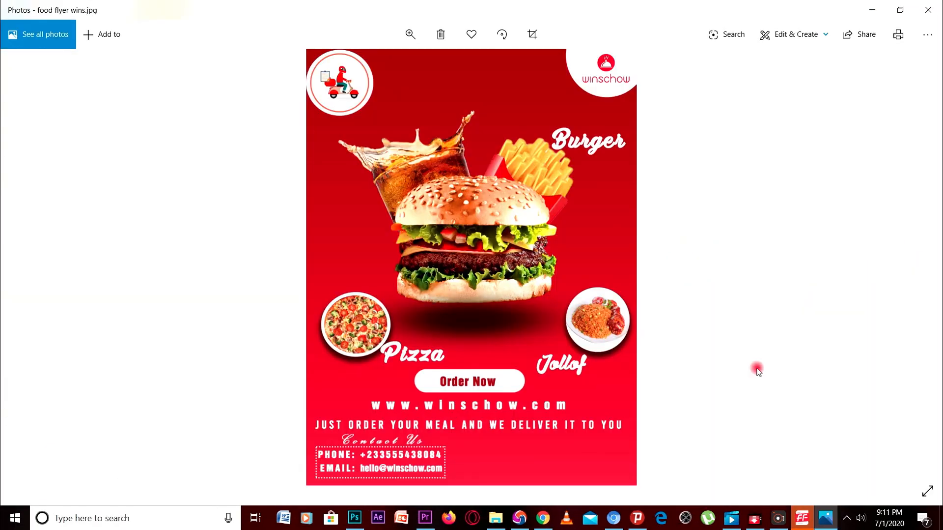